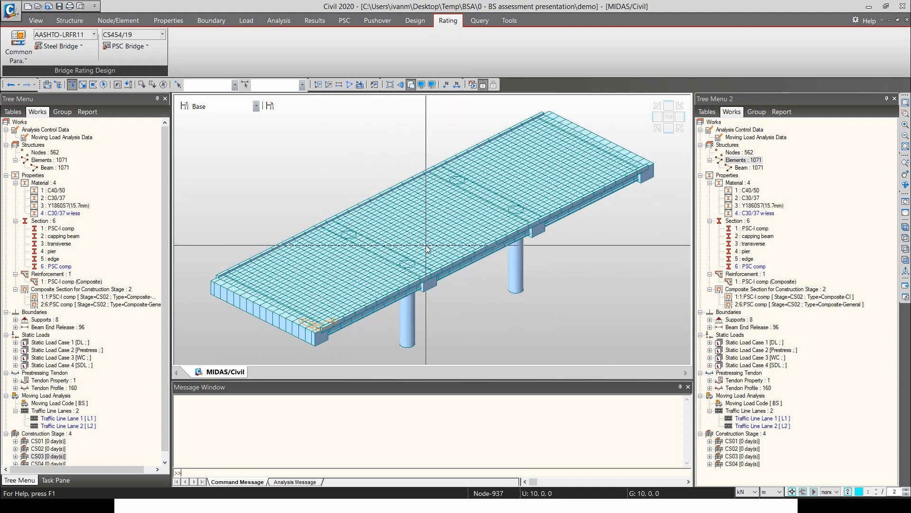
{"action": "mouse_move", "coordinate": [435, 268]}
{"action": "middle_mouse_down", "text": "ctrl"}
{"action": "mouse_move", "coordinate": [419, 242]}
{"action": "mouse_move", "coordinate": [411, 248]}
{"action": "mouse_move", "coordinate": [420, 260]}
{"action": "mouse_move", "coordinate": [430, 253]}
{"action": "middle_mouse_up", "text": "ctrl"}
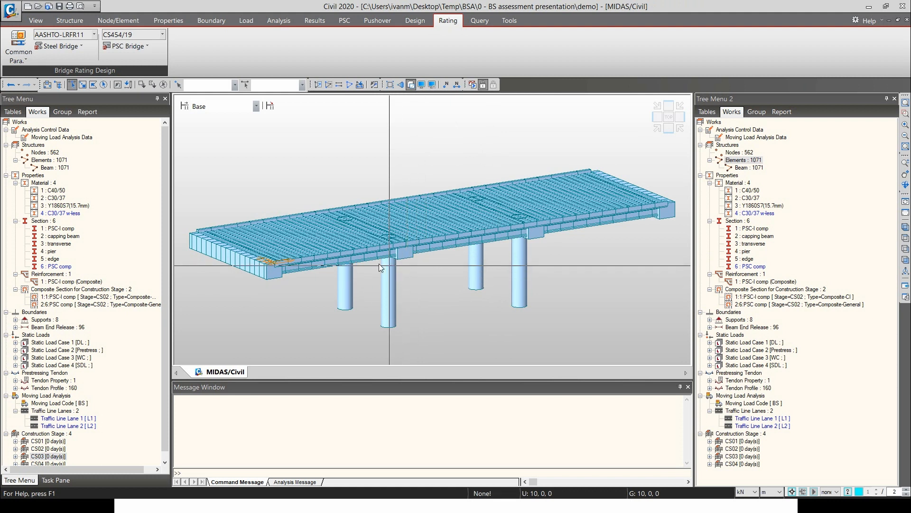
{"action": "middle_click_drag", "start_coordinate": [382, 270], "coordinate": [391, 242], "text": "ctrl"}
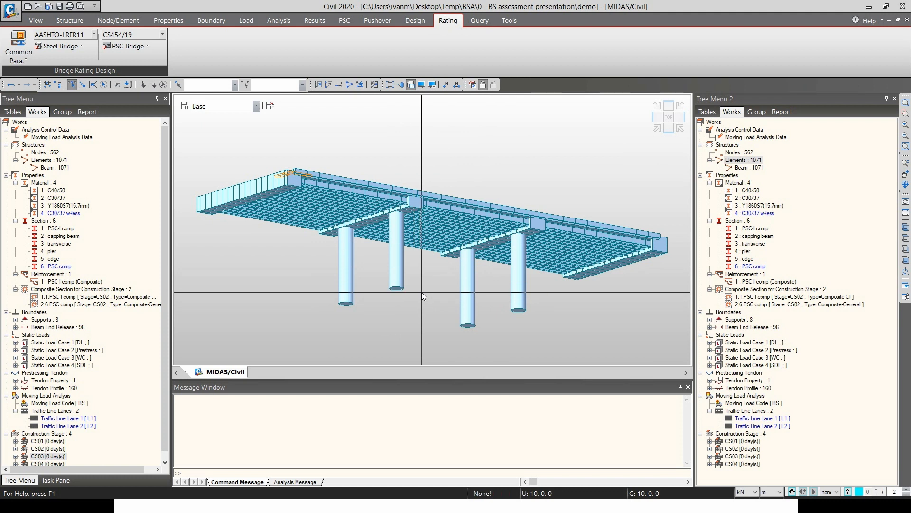
{"action": "middle_click_drag", "start_coordinate": [377, 228], "coordinate": [389, 245], "text": "ctrl"}
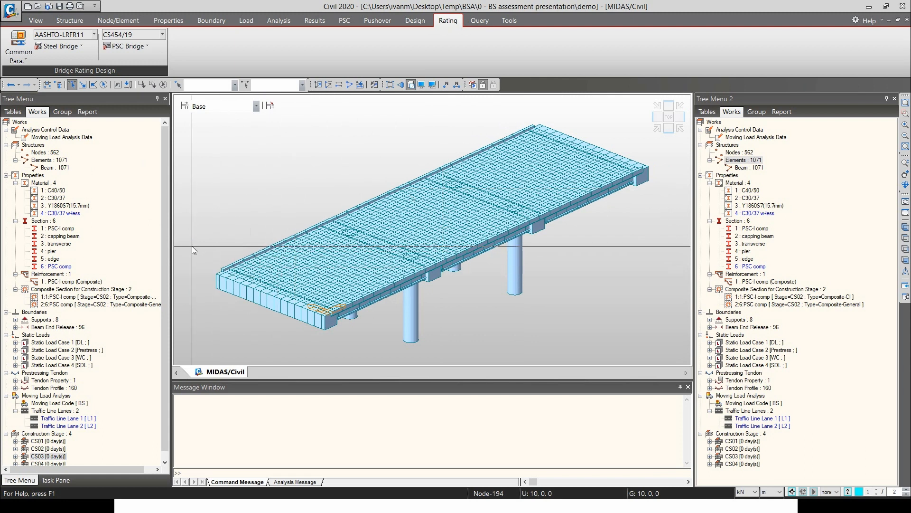
{"action": "left_click", "coordinate": [219, 107]}
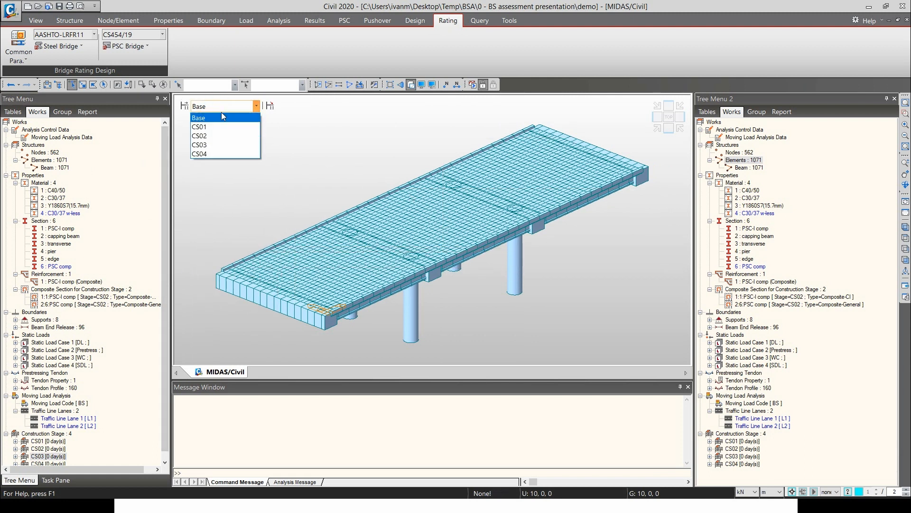
{"action": "left_click", "coordinate": [216, 106]}
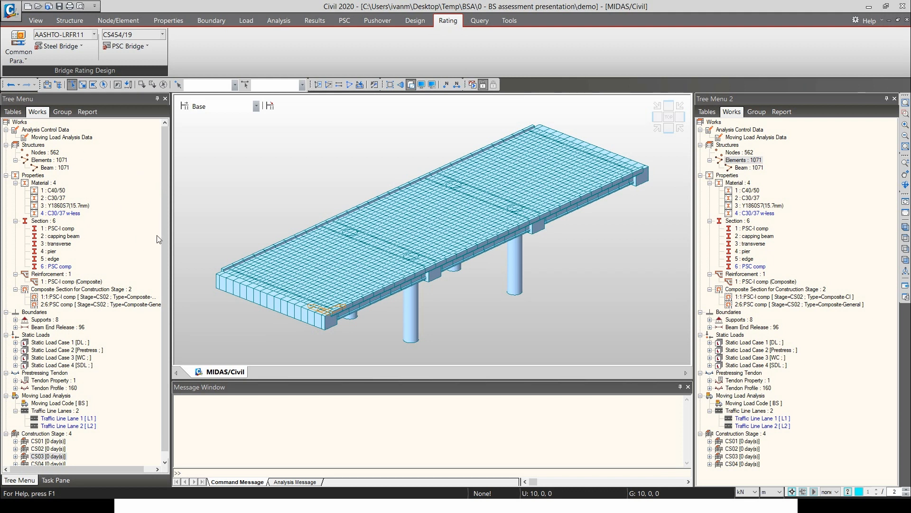
Step: Display the traffic line lanes on the bridge deck
{"action": "scroll", "coordinate": [163, 248], "scroll_direction": "down", "scroll_amount": 1}
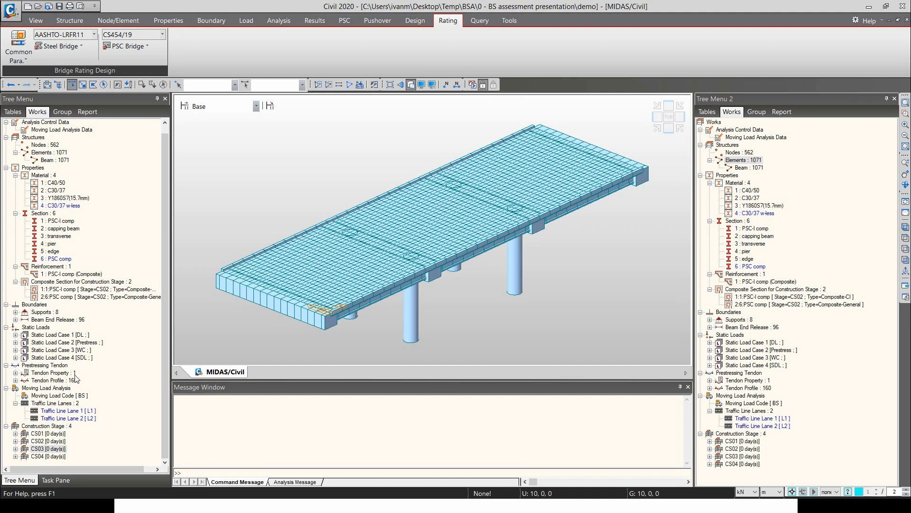
{"action": "right_click", "coordinate": [65, 403]}
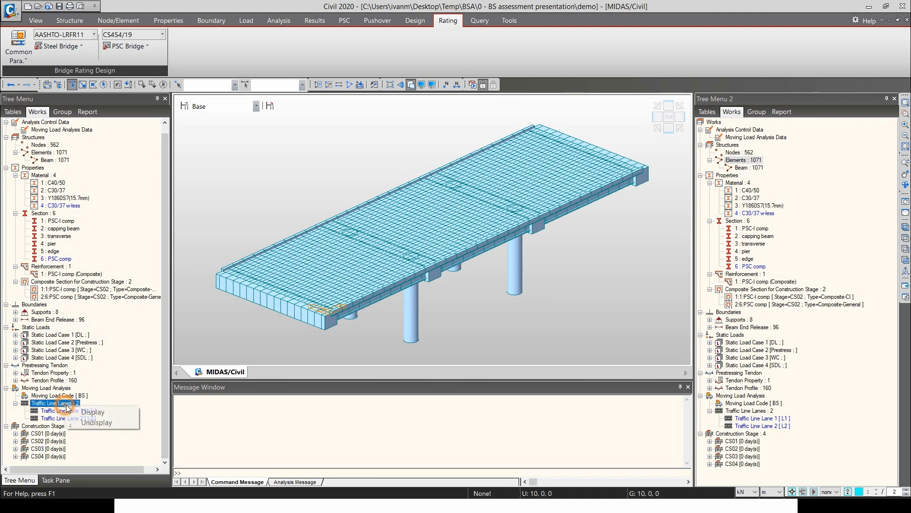
{"action": "left_click", "coordinate": [84, 408]}
{"action": "middle_click_drag", "start_coordinate": [342, 254], "coordinate": [356, 265], "text": "ctrl"}
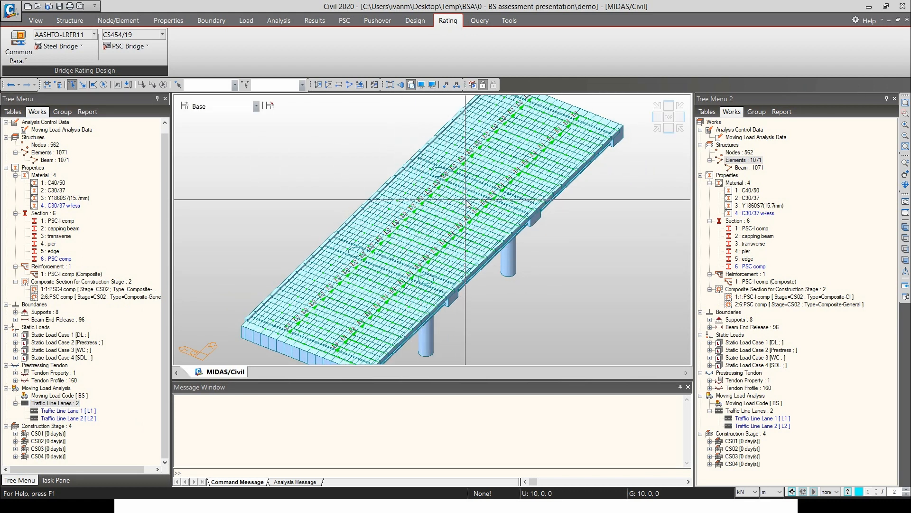
{"action": "middle_click_drag", "start_coordinate": [380, 239], "coordinate": [383, 242], "text": "ctrl"}
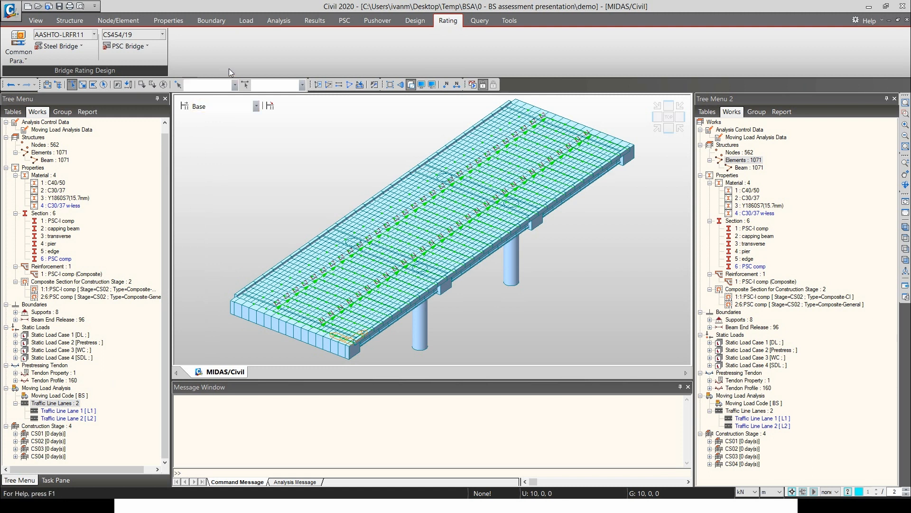
Step: Start a new standard vehicle for the moving load using CS 454 Assessment with load type ALL MODEL 2(UDL+KEL)
{"action": "left_click", "coordinate": [247, 22]}
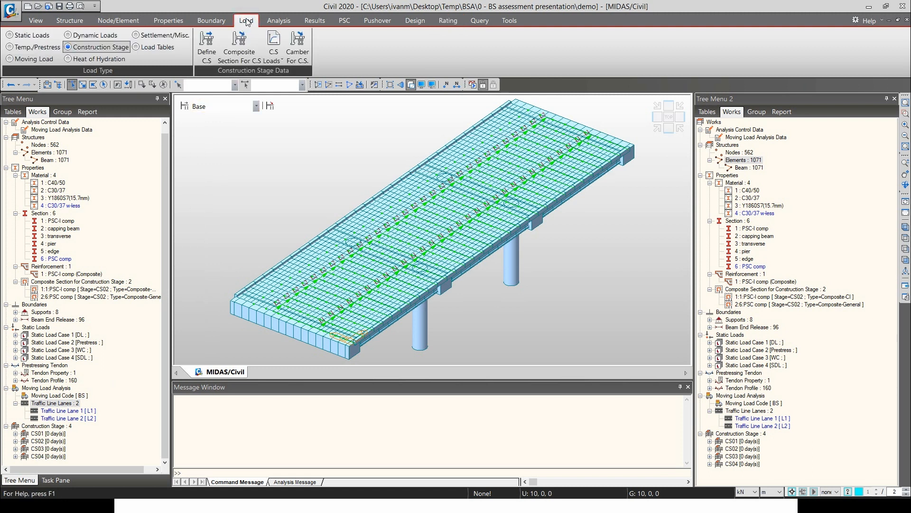
{"action": "left_click", "coordinate": [31, 58]}
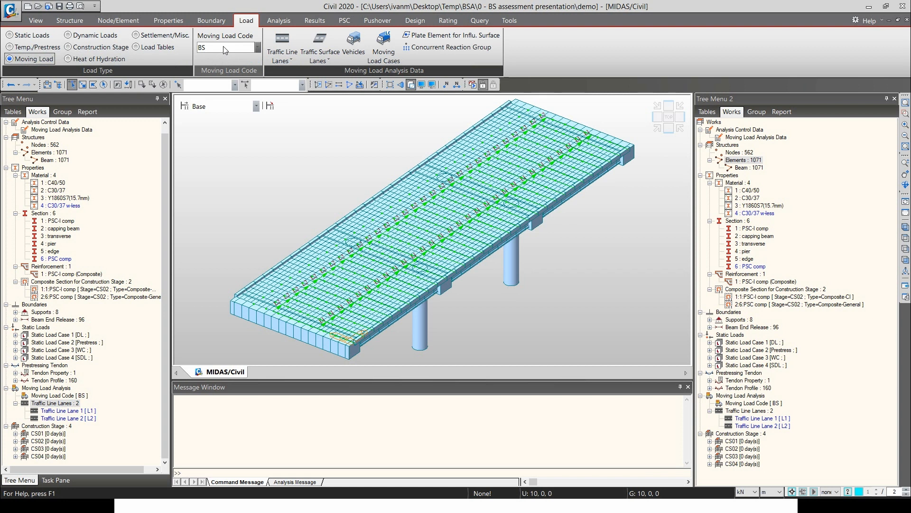
{"action": "left_click", "coordinate": [354, 43]}
{"action": "left_click", "coordinate": [157, 48]}
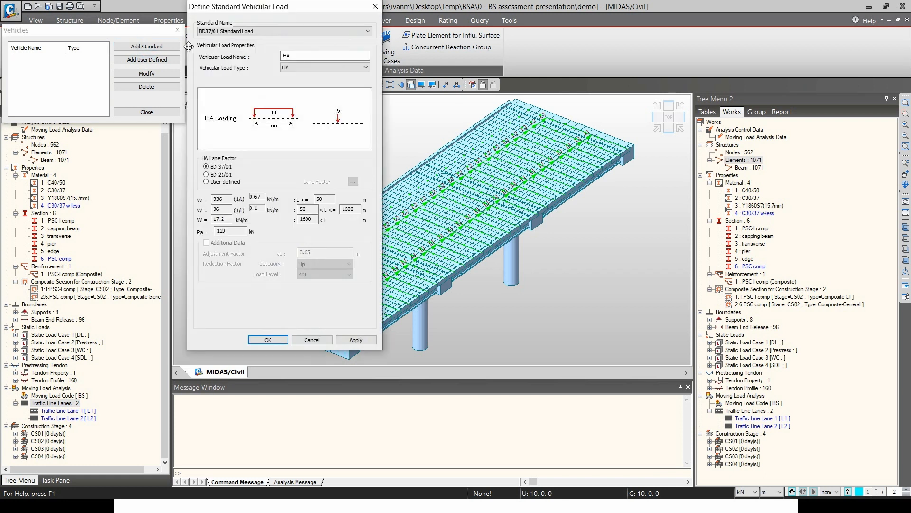
{"action": "left_click_drag", "start_coordinate": [245, 6], "coordinate": [214, 42]}
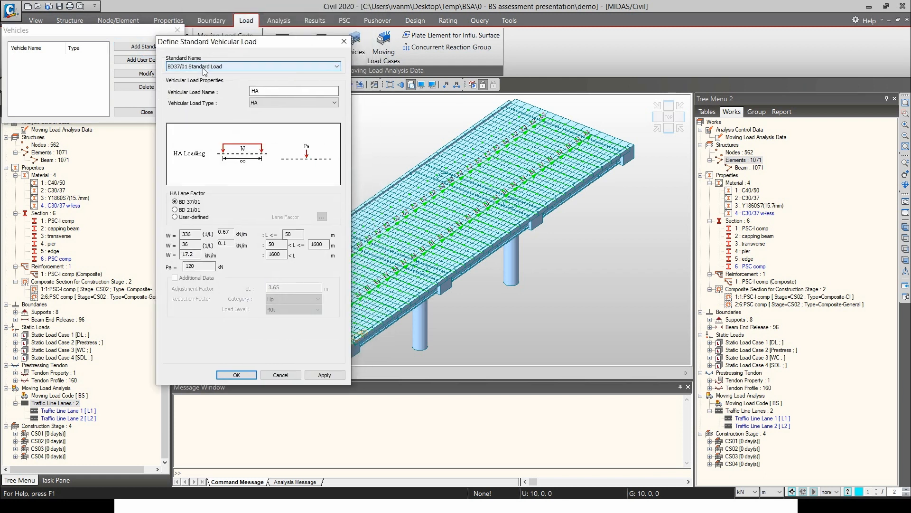
{"action": "left_click", "coordinate": [212, 67]}
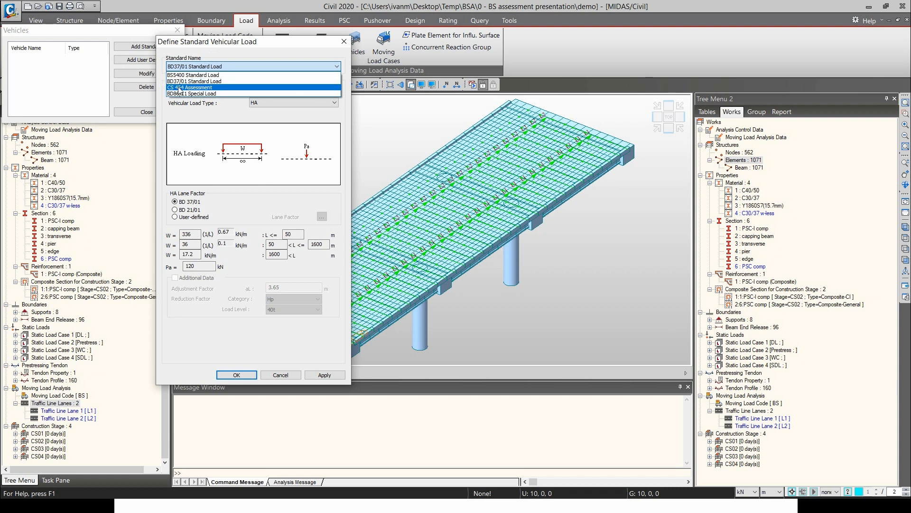
{"action": "left_click", "coordinate": [211, 89]}
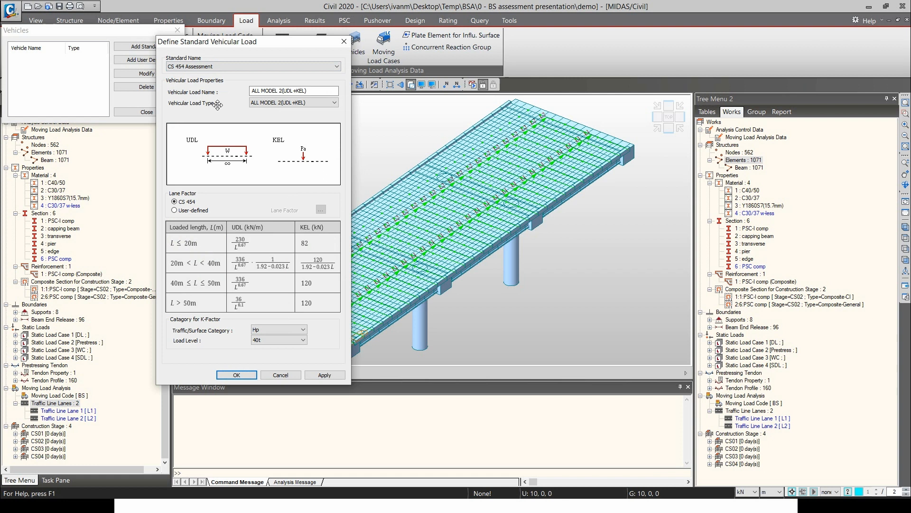
{"action": "left_click", "coordinate": [280, 106]}
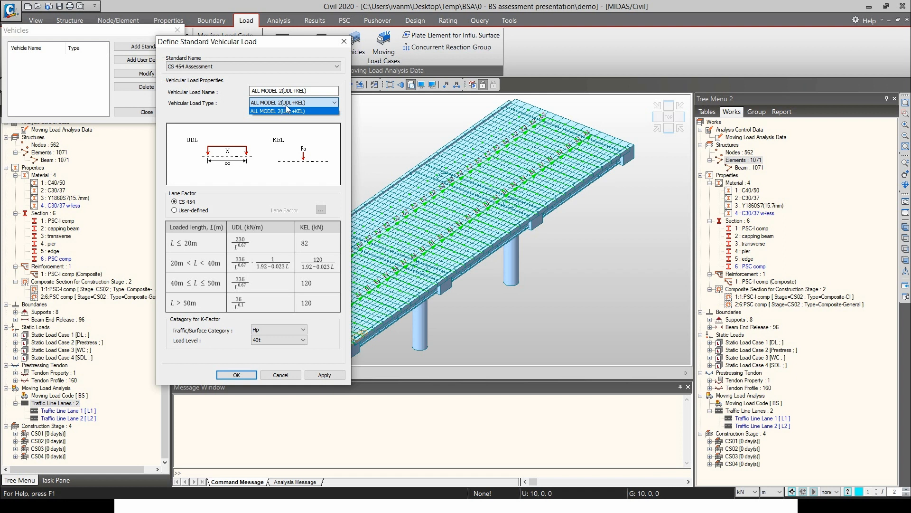
{"action": "left_click", "coordinate": [288, 110]}
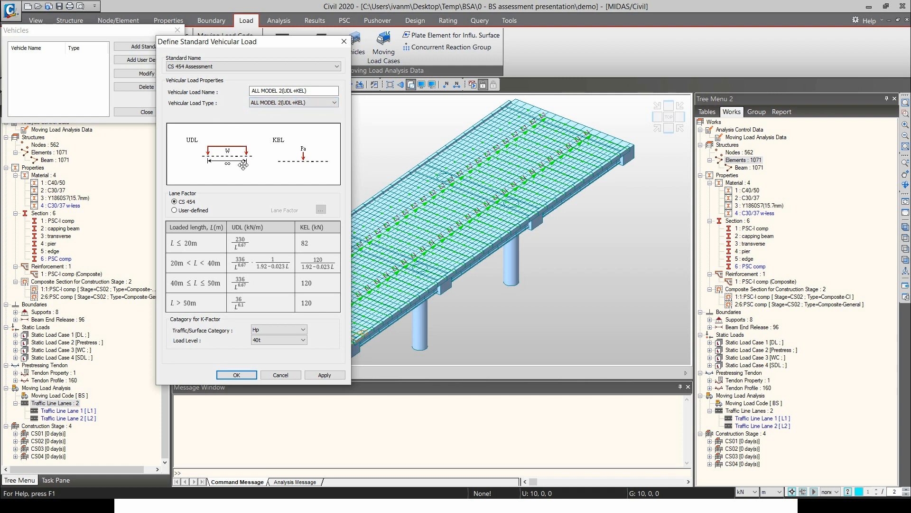
{"action": "left_click", "coordinate": [185, 210]}
{"action": "left_click", "coordinate": [321, 210]}
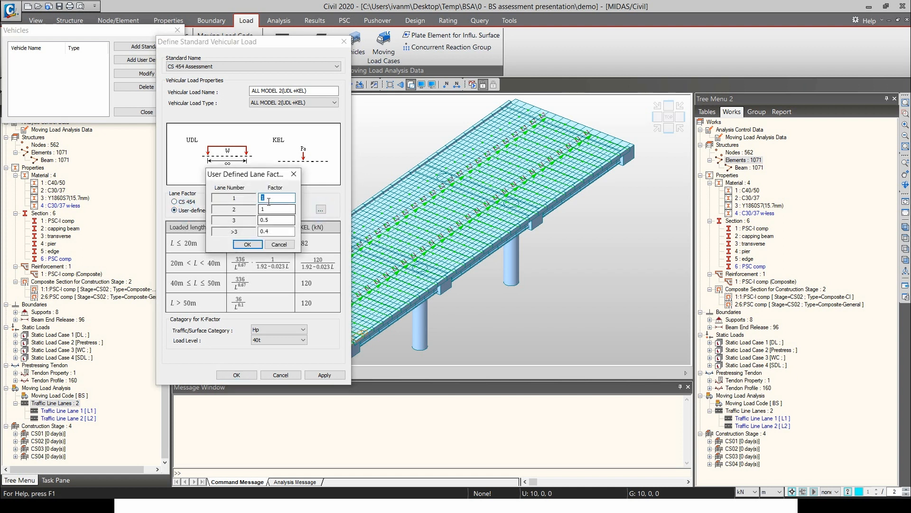
{"action": "left_click", "coordinate": [279, 244]}
{"action": "left_click", "coordinate": [191, 202]}
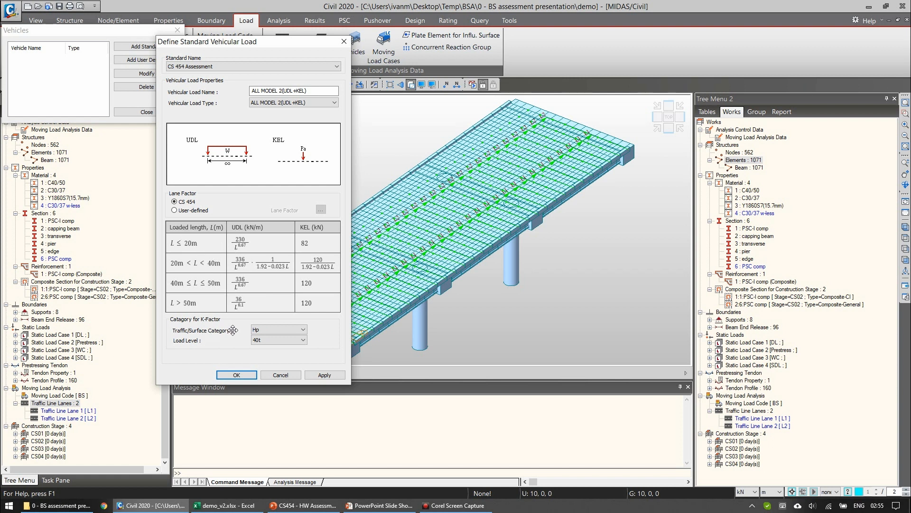
Step: Keep traffic/surface category Hp and load level 40t for the K-factor, and add the ALL MODEL 2(UDL+KEL) vehicle
{"action": "left_click", "coordinate": [280, 329]}
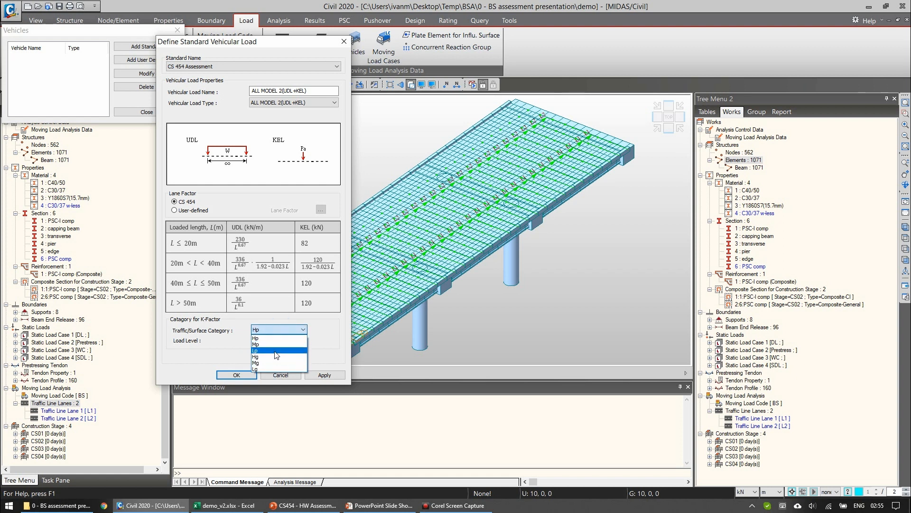
{"action": "left_click", "coordinate": [277, 337]}
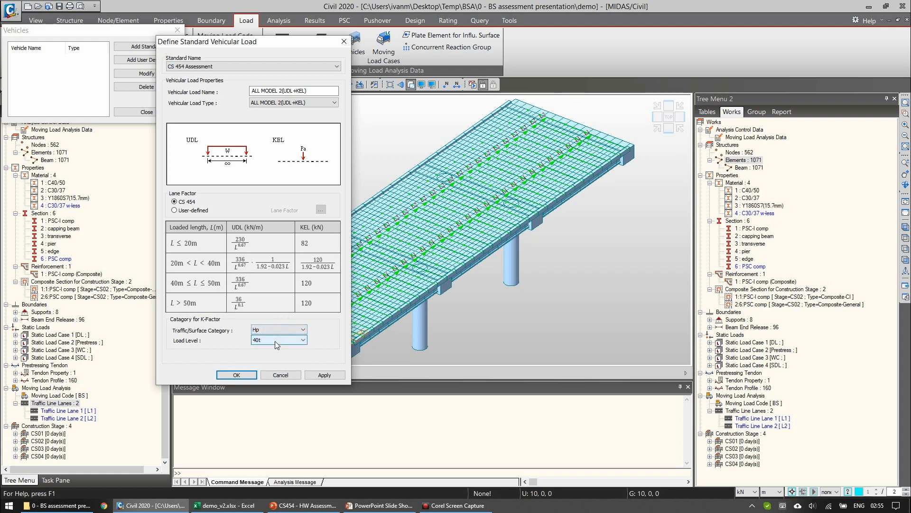
{"action": "left_click", "coordinate": [275, 341]}
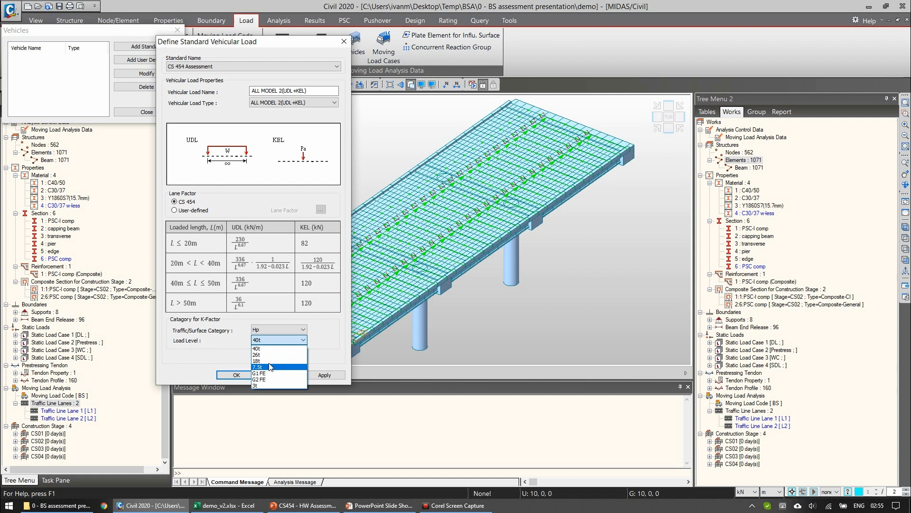
{"action": "left_click", "coordinate": [280, 340]}
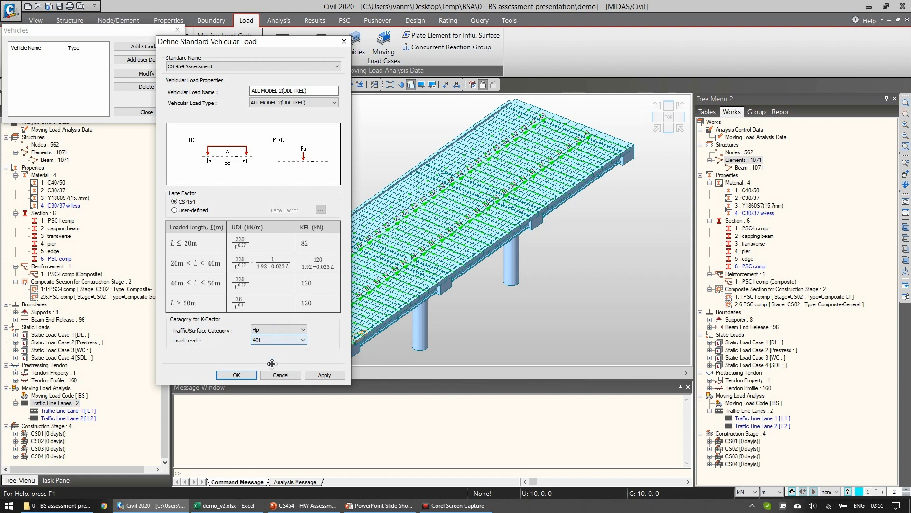
{"action": "left_click", "coordinate": [247, 376]}
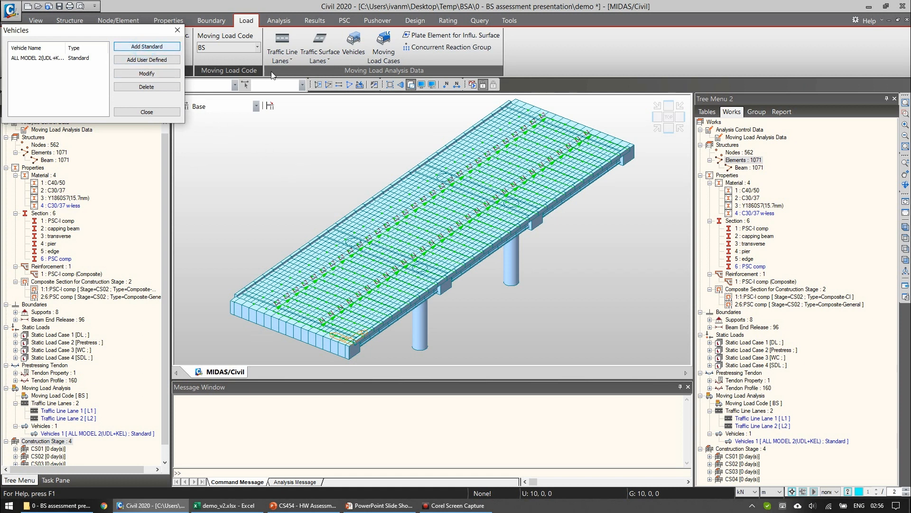
Step: Add a standard SV 150 vehicle from BD86/11 Special Load and finish the vehicle definitions
{"action": "left_click", "coordinate": [162, 46]}
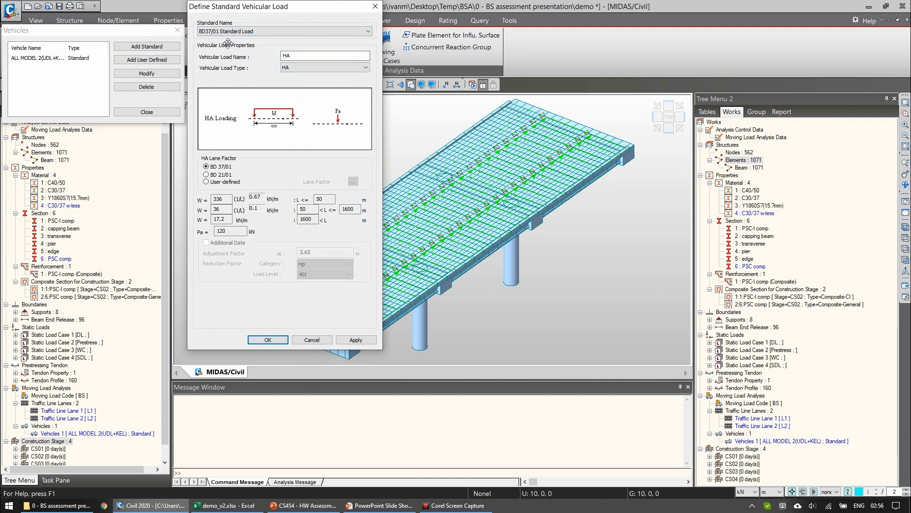
{"action": "left_click", "coordinate": [242, 31]}
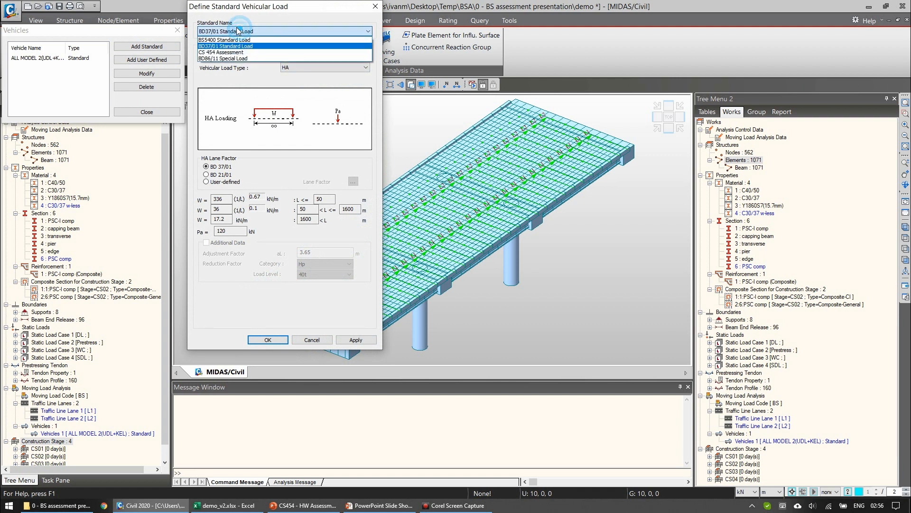
{"action": "left_click", "coordinate": [215, 58]}
{"action": "left_click", "coordinate": [320, 70]}
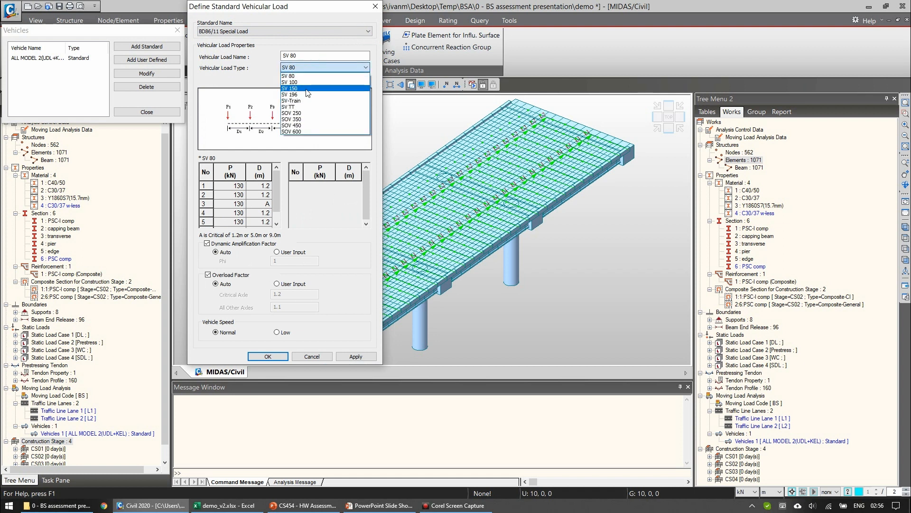
{"action": "left_click", "coordinate": [307, 89]}
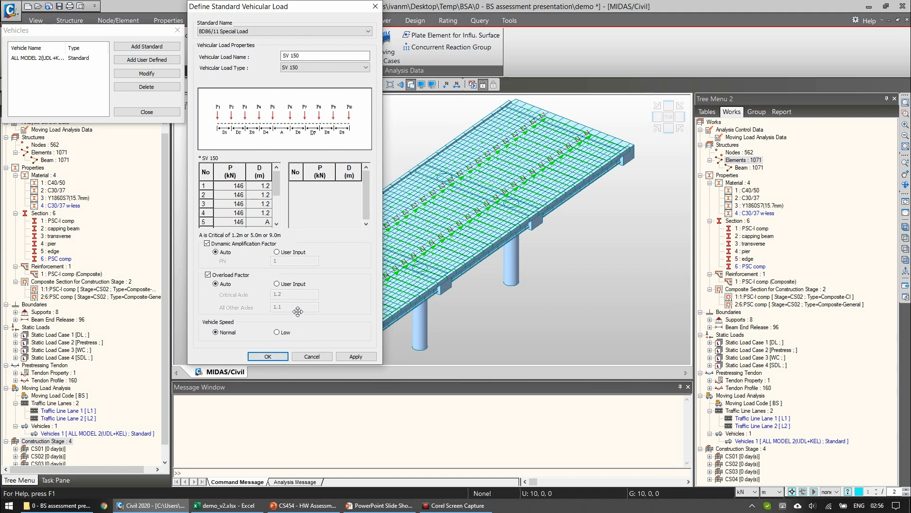
{"action": "left_click", "coordinate": [268, 356]}
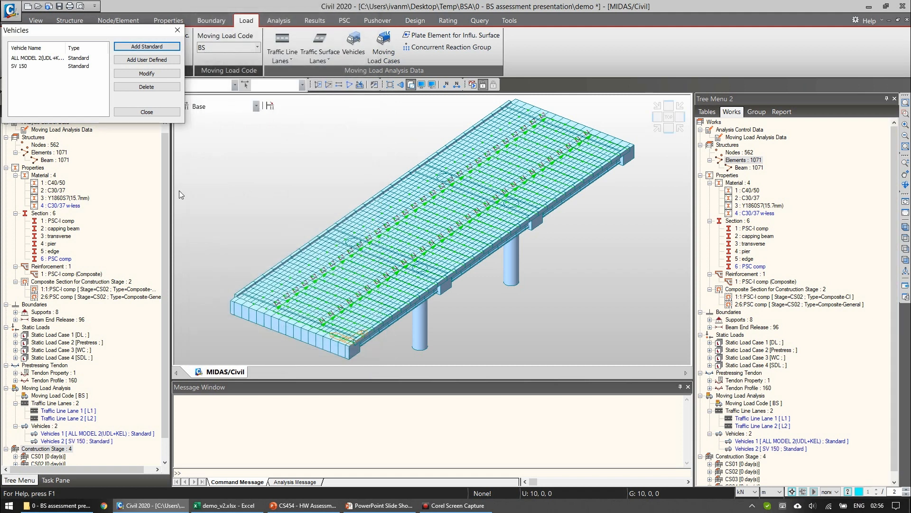
{"action": "left_click", "coordinate": [146, 112]}
{"action": "left_click_drag", "start_coordinate": [169, 206], "coordinate": [166, 249]}
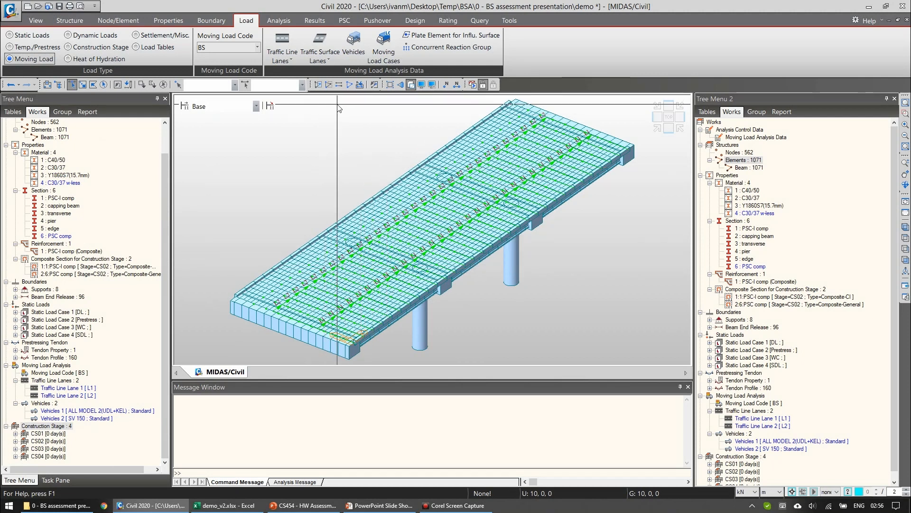
Step: Start a CS 454 Assessment moving load case named ULS1 with standard load ALL MODEL 2(UDL+KEL) and special load SV 150
{"action": "left_click", "coordinate": [384, 52]}
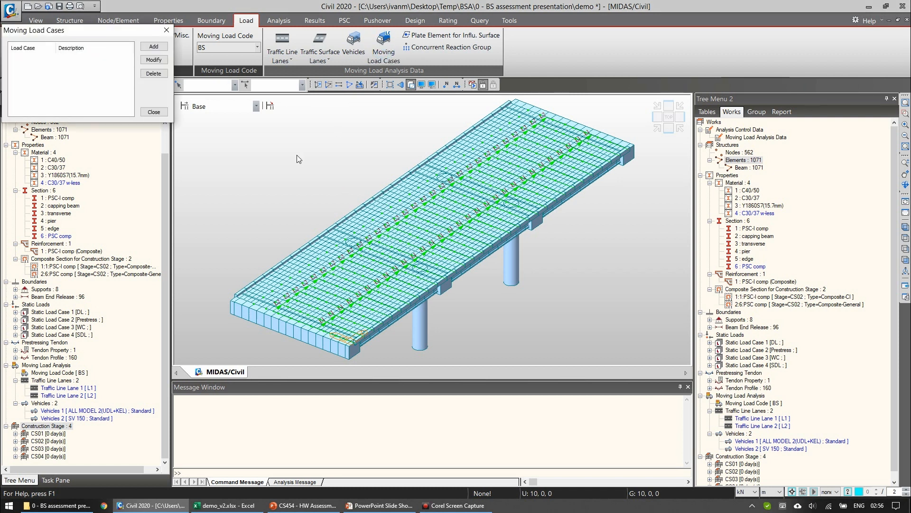
{"action": "left_click", "coordinate": [160, 48]}
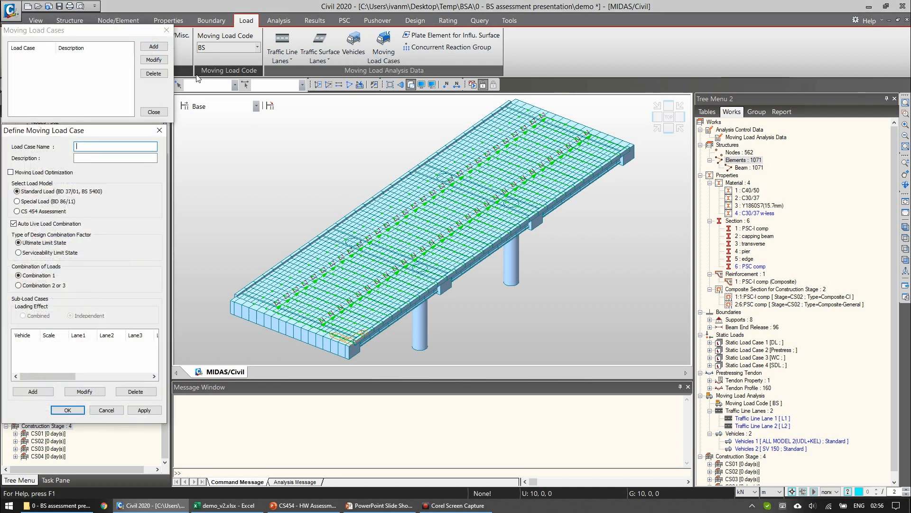
{"action": "left_click_drag", "start_coordinate": [93, 133], "coordinate": [168, 85]}
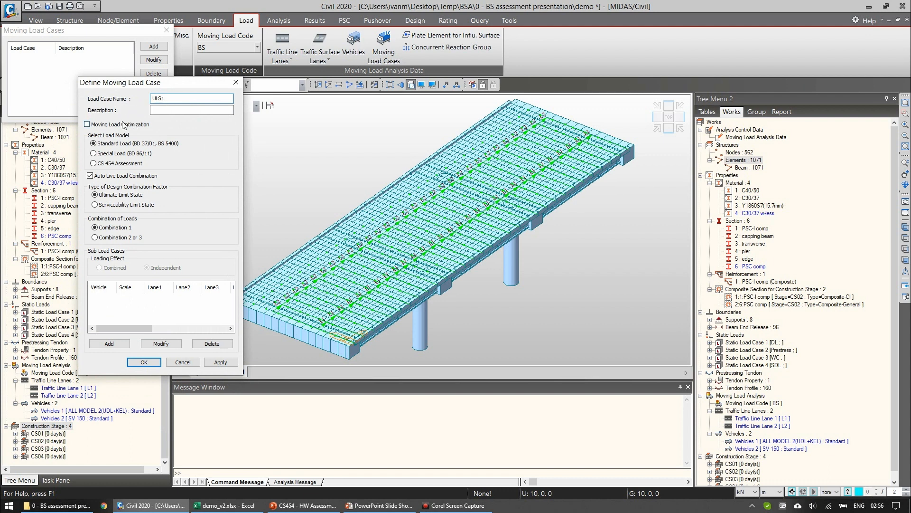
{"action": "left_click_drag", "start_coordinate": [127, 89], "coordinate": [143, 81]}
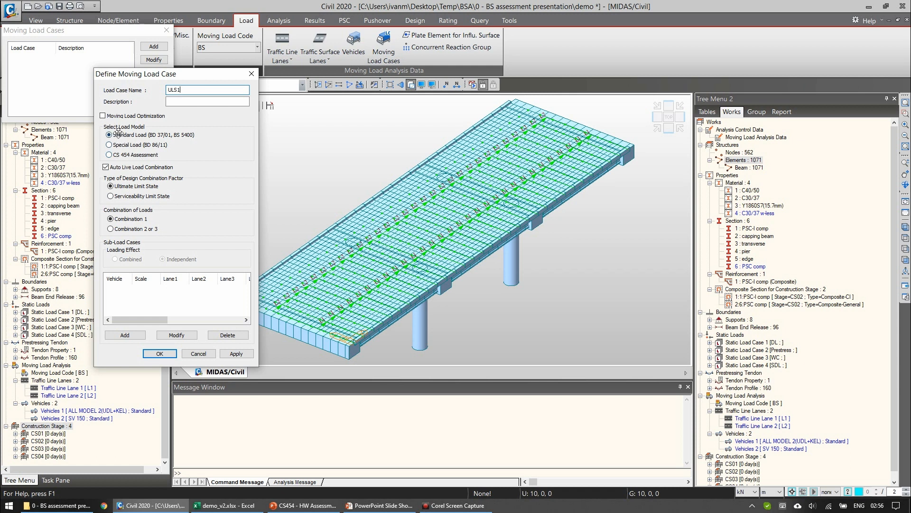
{"action": "left_click", "coordinate": [136, 157]}
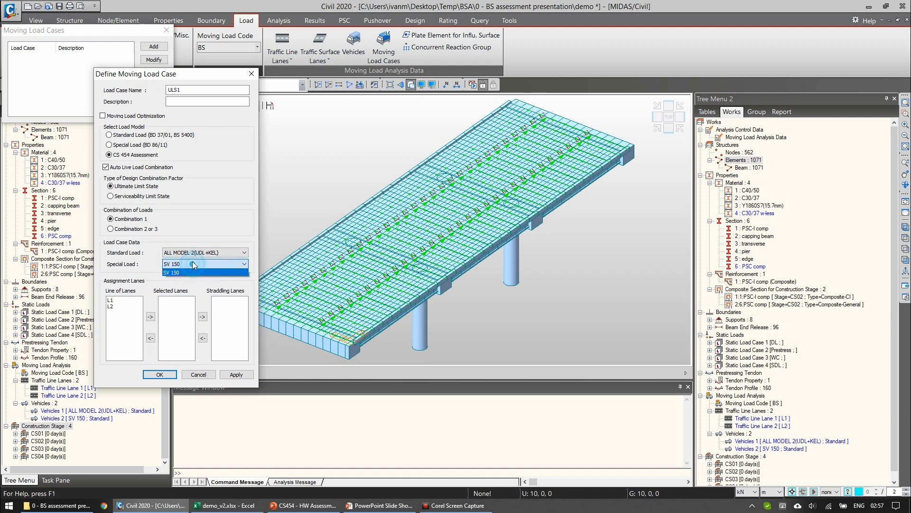
{"action": "left_click", "coordinate": [182, 266]}
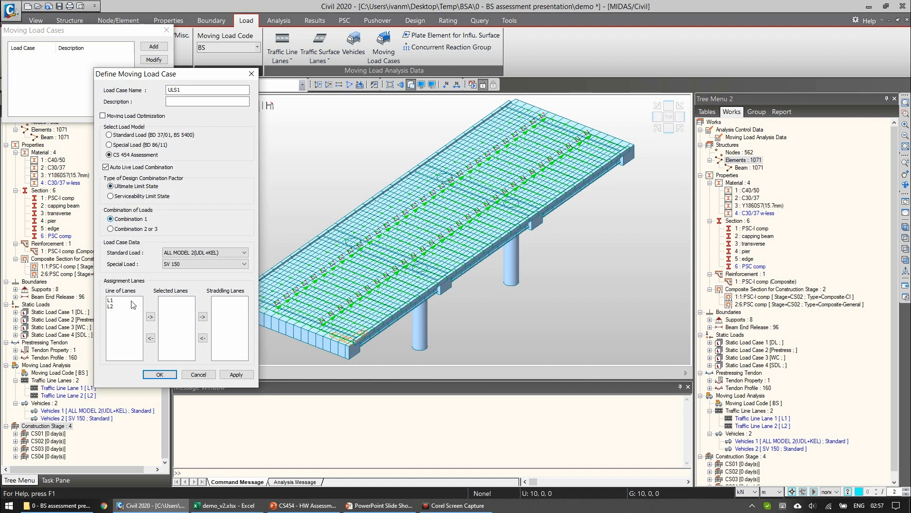
Step: Assign lanes L1 and L2 to load case ULS1, pair them as straddling lanes, and add the case
{"action": "left_click_drag", "start_coordinate": [112, 300], "coordinate": [116, 307]}
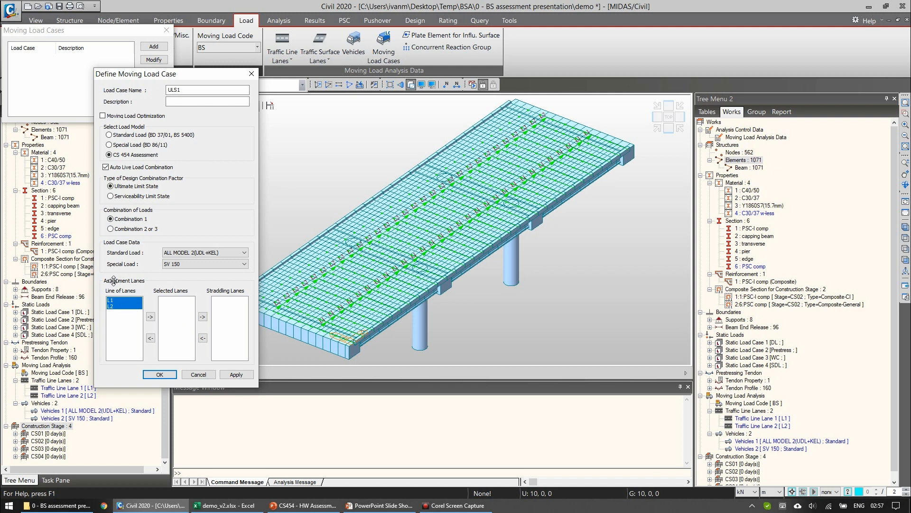
{"action": "left_click", "coordinate": [150, 319]}
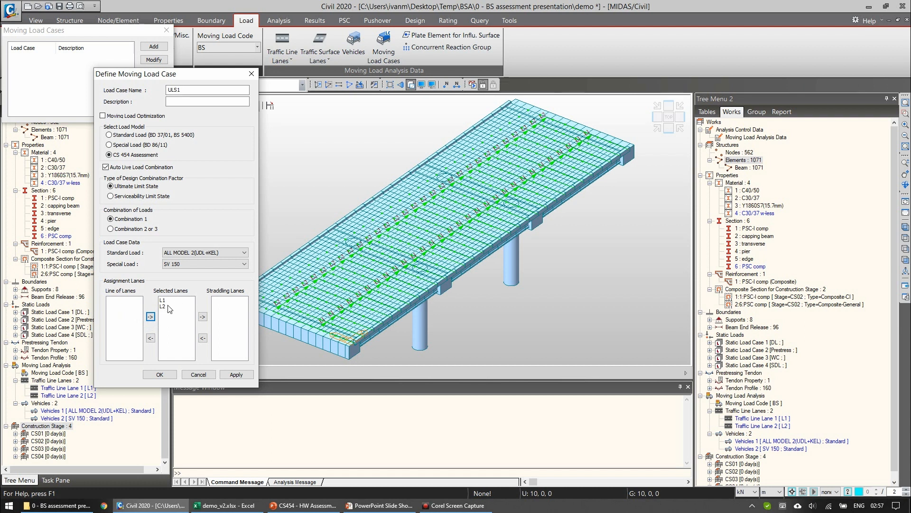
{"action": "left_click_drag", "start_coordinate": [165, 300], "coordinate": [167, 307]}
{"action": "left_click", "coordinate": [203, 316]}
{"action": "left_click", "coordinate": [183, 302]}
{"action": "left_click", "coordinate": [235, 375]}
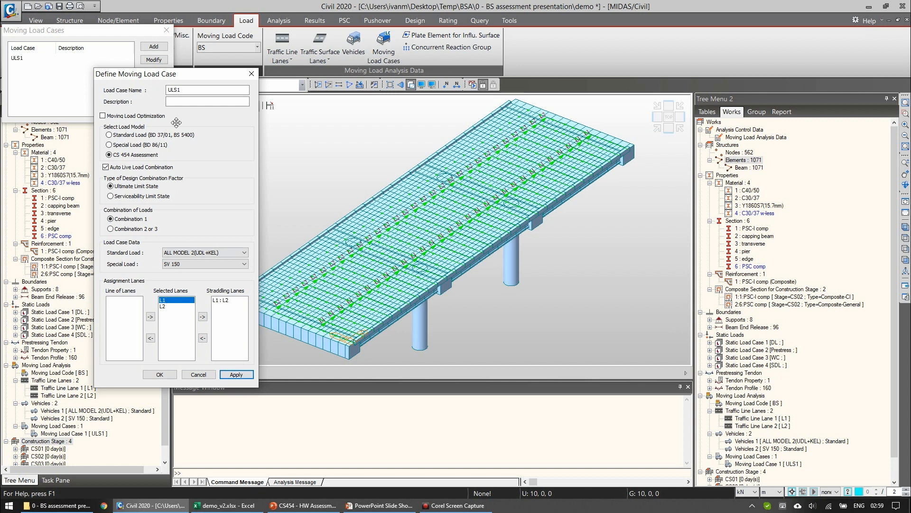
Step: Add a matching moving load case named SLS1 for the Serviceability Limit State and finish the load case definitions
{"action": "left_click_drag", "start_coordinate": [184, 93], "coordinate": [154, 90]}
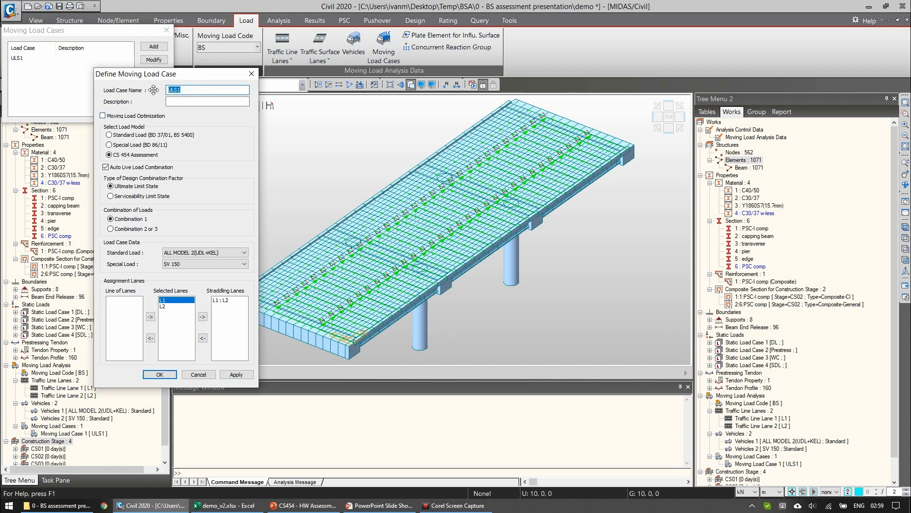
{"action": "type", "text": "SLS"}
{"action": "left_click", "coordinate": [131, 196]}
{"action": "left_click", "coordinate": [160, 374]}
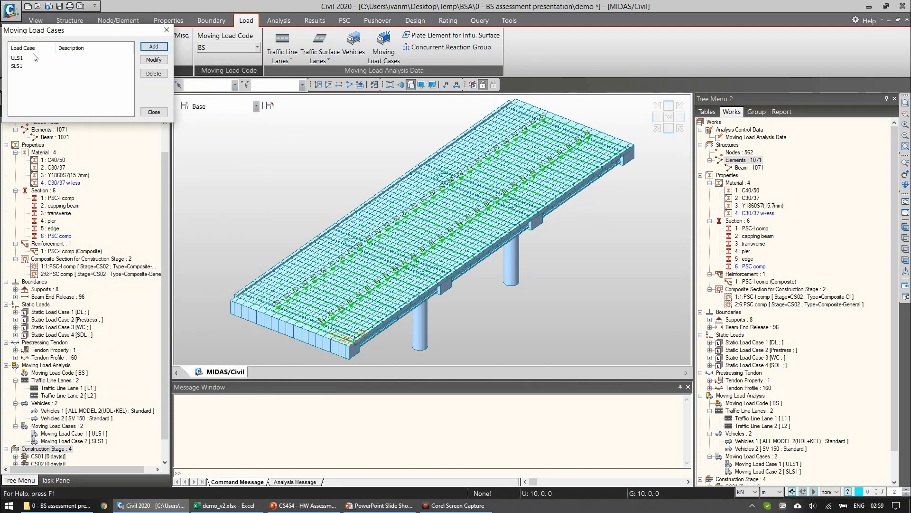
{"action": "left_click", "coordinate": [153, 113]}
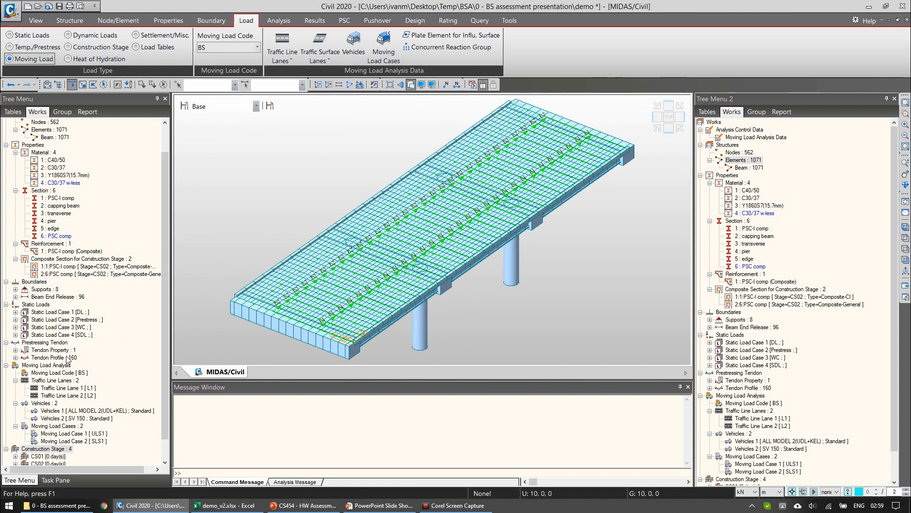
Step: Hide the traffic line lanes on the bridge deck and run the analysis
{"action": "left_click", "coordinate": [55, 426]}
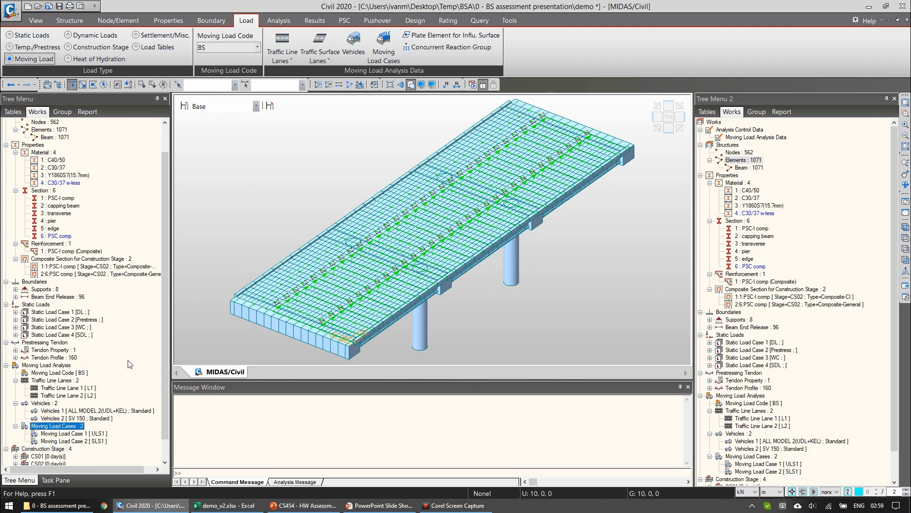
{"action": "scroll", "coordinate": [118, 368], "scroll_direction": "down", "scroll_amount": 1}
{"action": "right_click", "coordinate": [61, 365]}
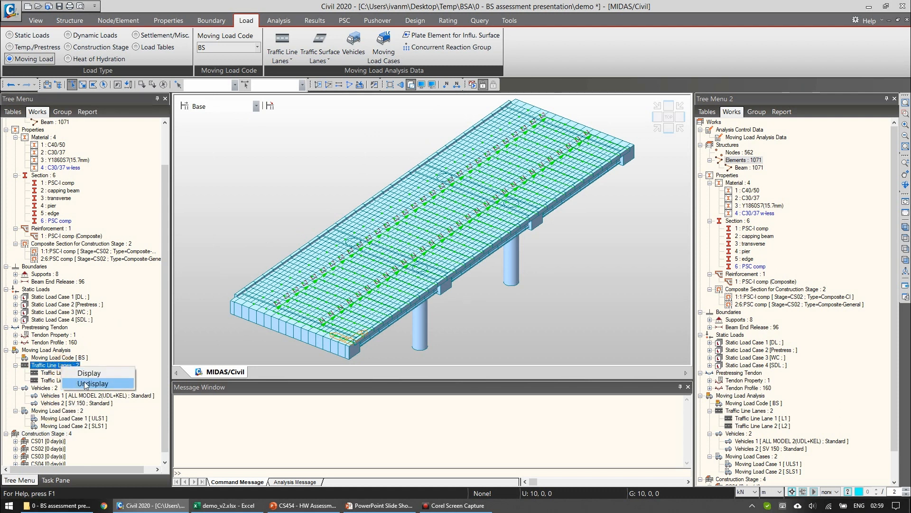
{"action": "left_click", "coordinate": [85, 383]}
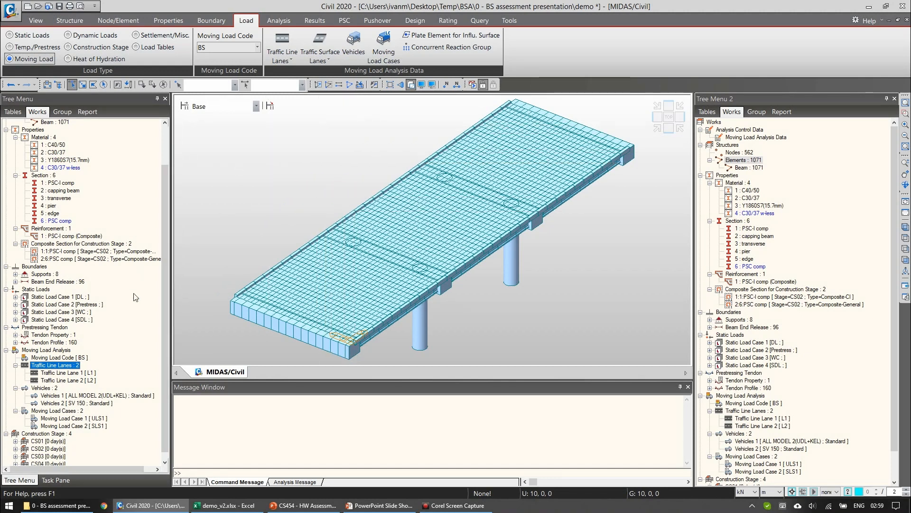
{"action": "left_click", "coordinate": [473, 84]}
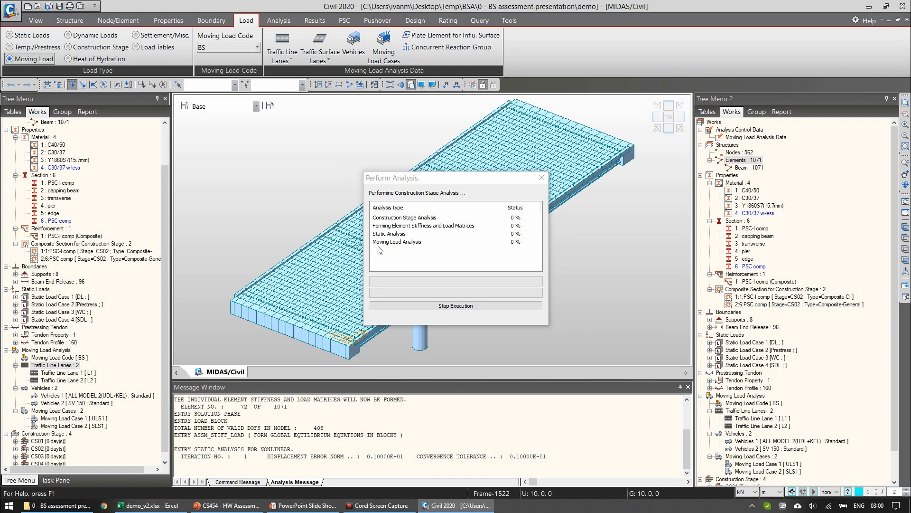
Step: Switch to the PowerPoint slide show and advance to the PSC Bridge Load Rating slide
{"action": "key", "text": "alt+Tab"}
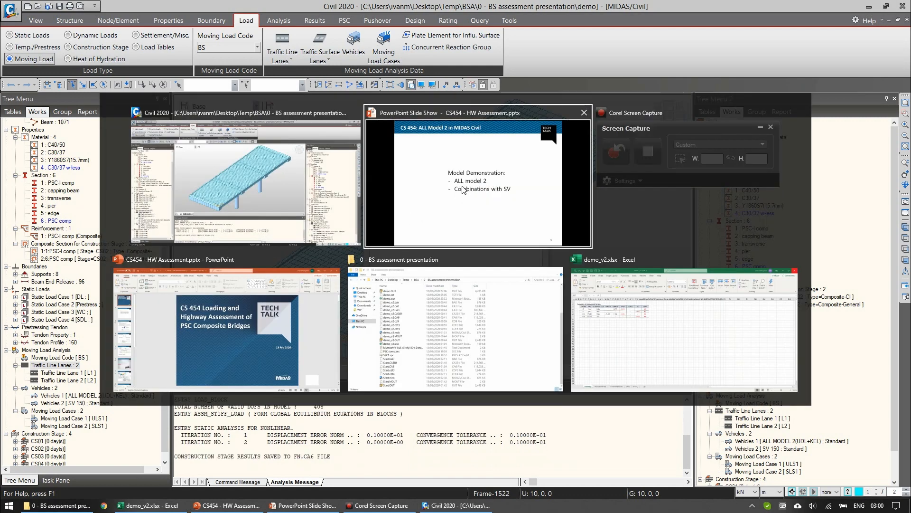
{"action": "left_click", "coordinate": [475, 179]}
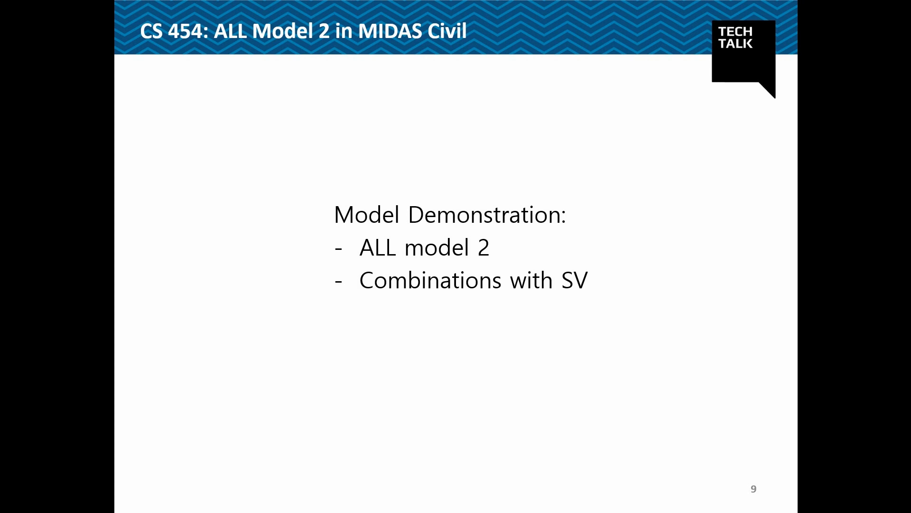
{"action": "key", "text": "Right"}
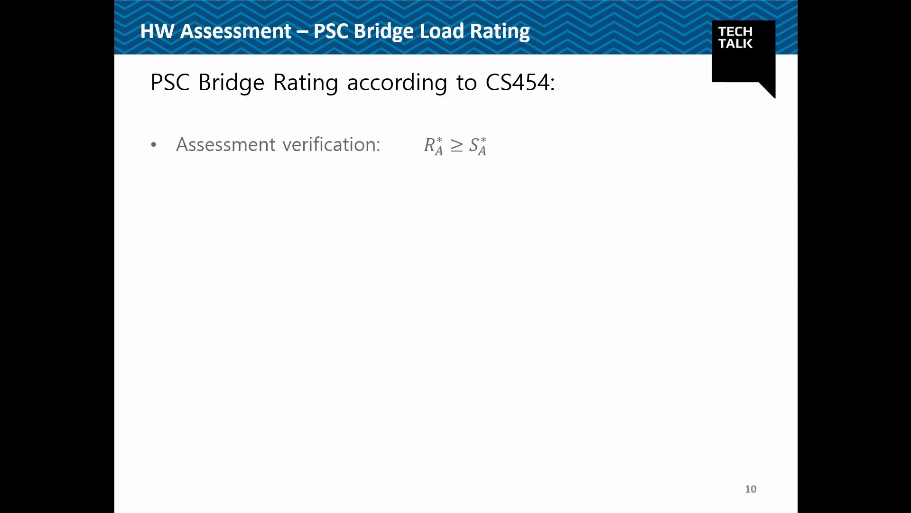
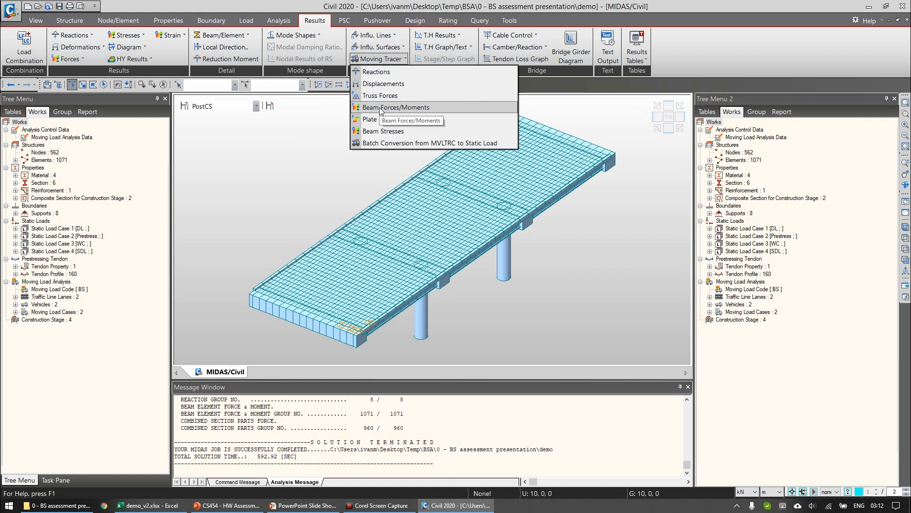
Step: Show the model as wireframe and trace the MVmax: ULS1 loading for bending moment My at end i of element 660
{"action": "left_click", "coordinate": [396, 107]}
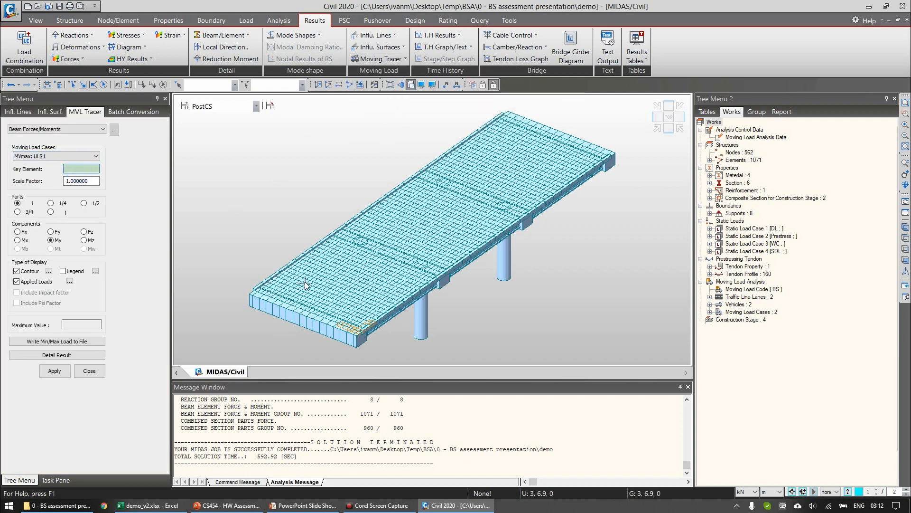
{"action": "key", "text": "ctrl+h"}
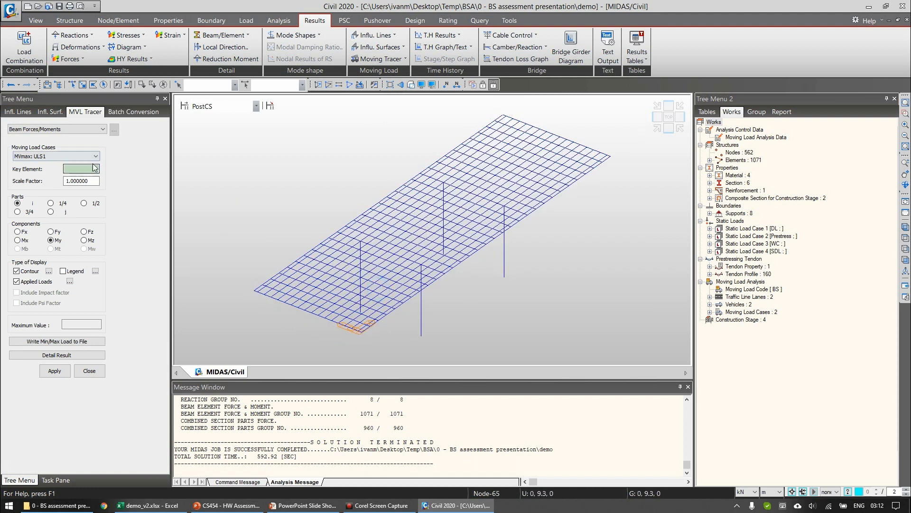
{"action": "left_click", "coordinate": [382, 282]}
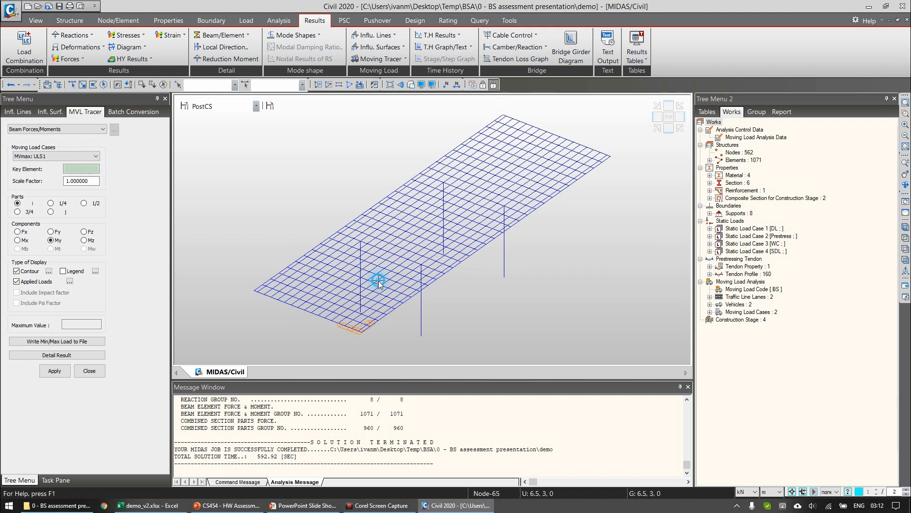
{"action": "left_click", "coordinate": [55, 370]}
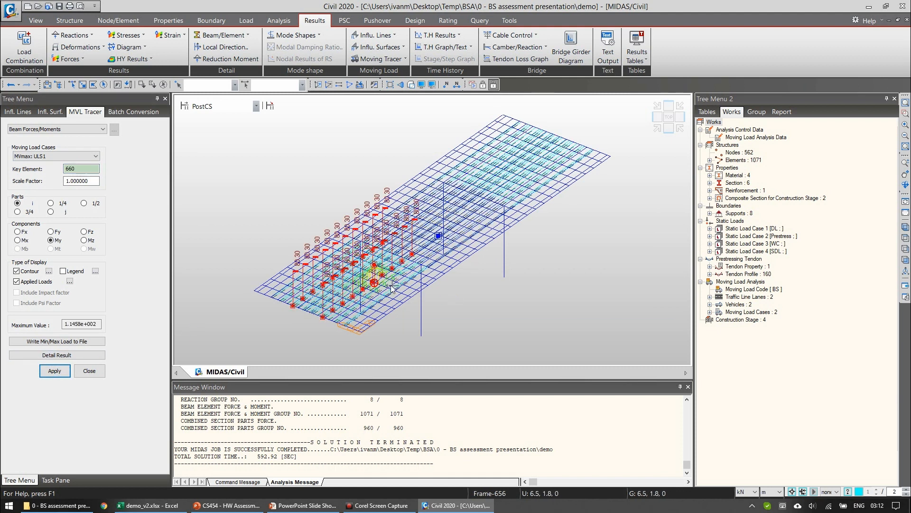
Step: Trace the MVmax: ULS1 loading for My at element 1609, examine the vehicle positions, and clear the tracer display
{"action": "middle_click_drag", "start_coordinate": [446, 261], "coordinate": [406, 288]}
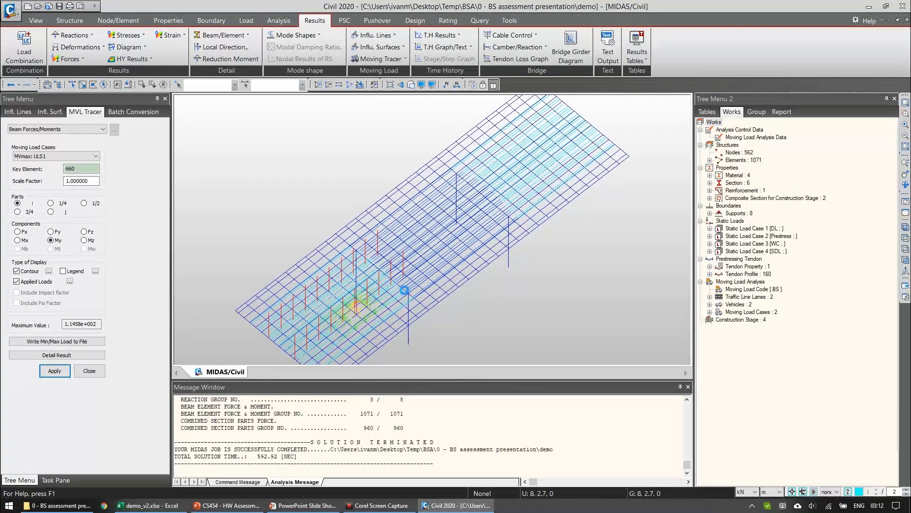
{"action": "left_click", "coordinate": [440, 232]}
{"action": "left_click", "coordinate": [55, 371]}
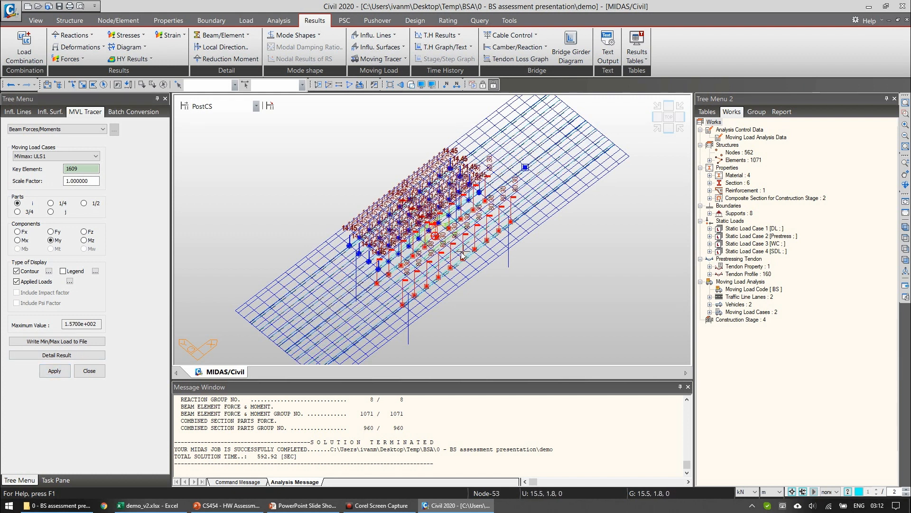
{"action": "mouse_move", "coordinate": [417, 254]}
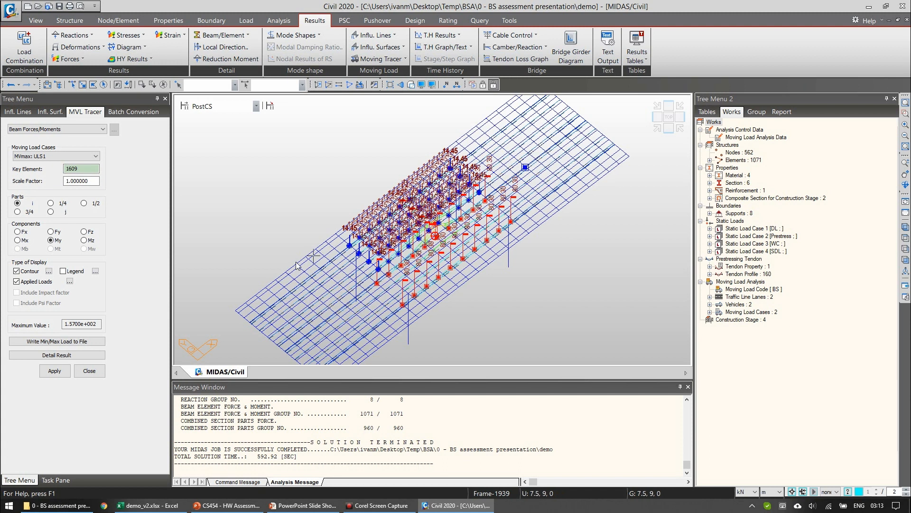
{"action": "left_click", "coordinate": [89, 371]}
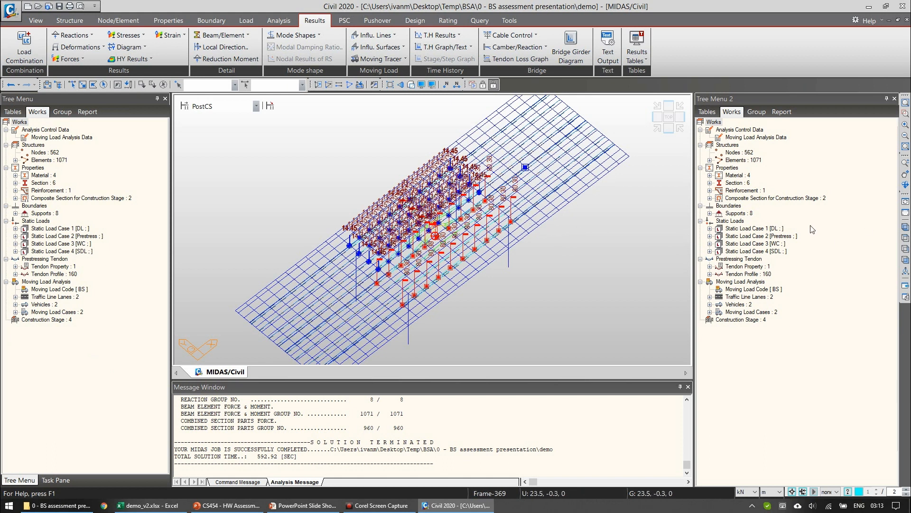
{"action": "left_click", "coordinate": [906, 212]}
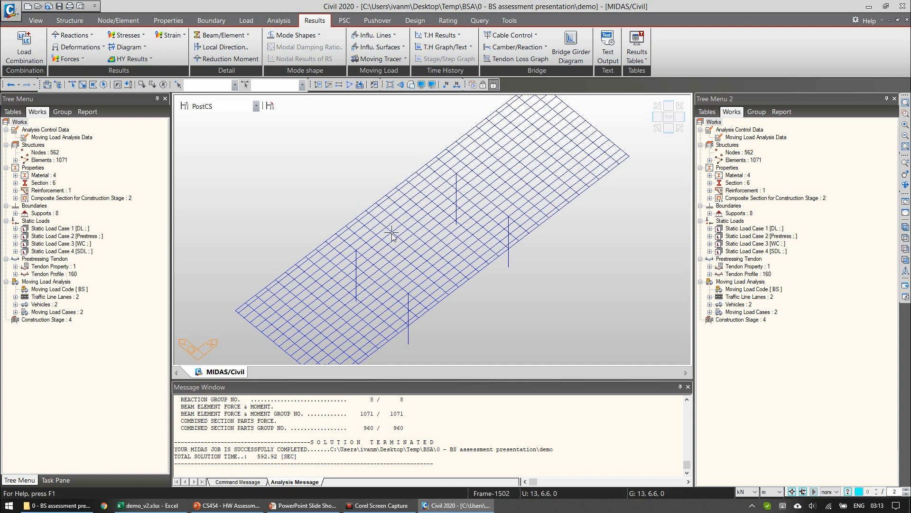
Step: Choose CS454/19 as the PSC bridge rating code and confirm it as the design code for assessment
{"action": "left_click", "coordinate": [448, 21]}
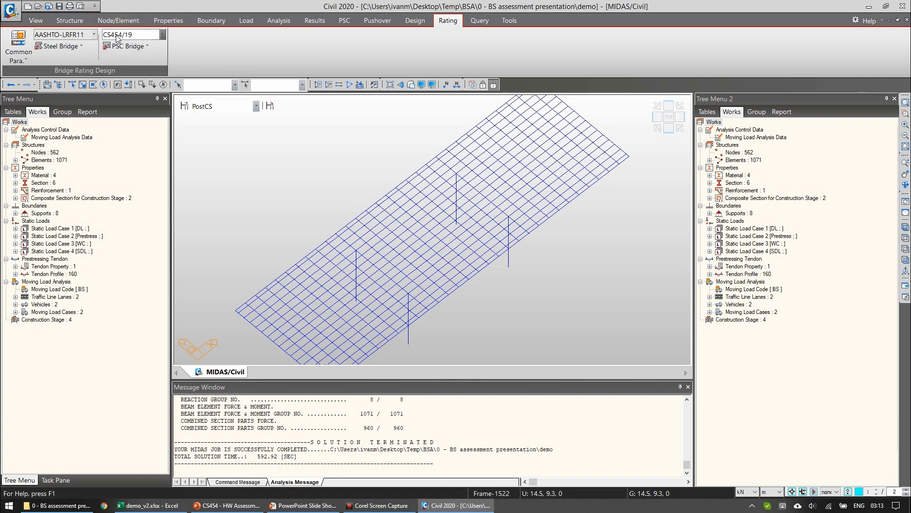
{"action": "left_click", "coordinate": [162, 34]}
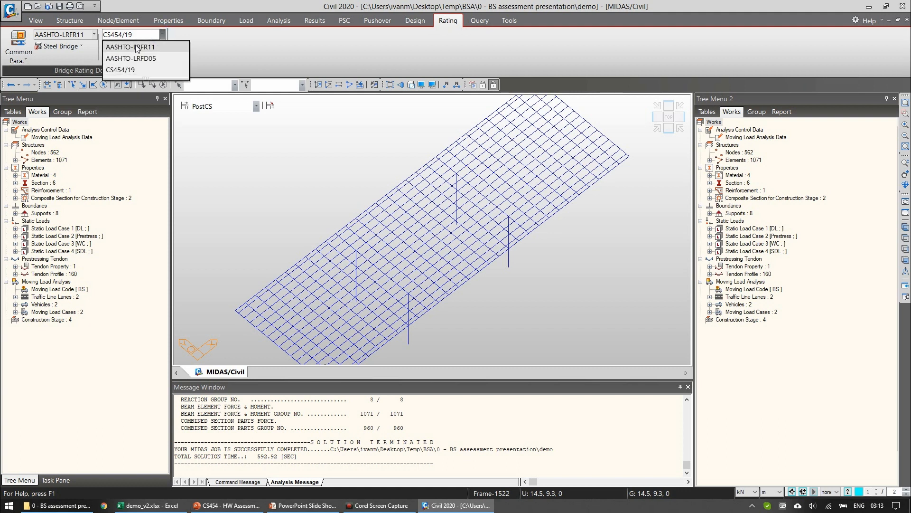
{"action": "left_click", "coordinate": [121, 71]}
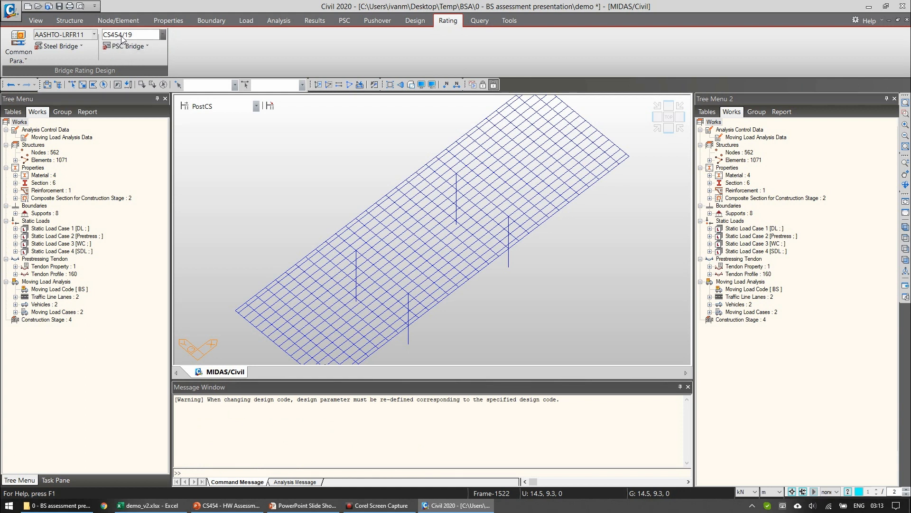
{"action": "left_click", "coordinate": [140, 47]}
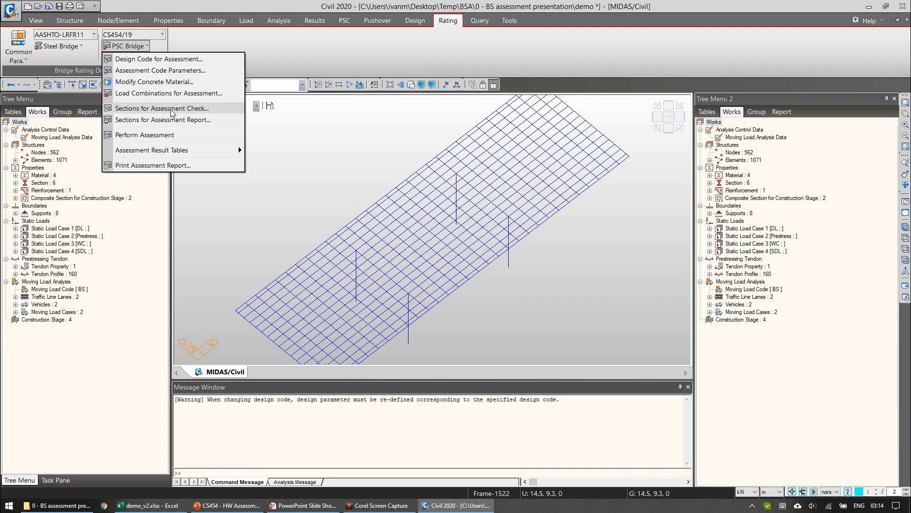
{"action": "left_click", "coordinate": [135, 62]}
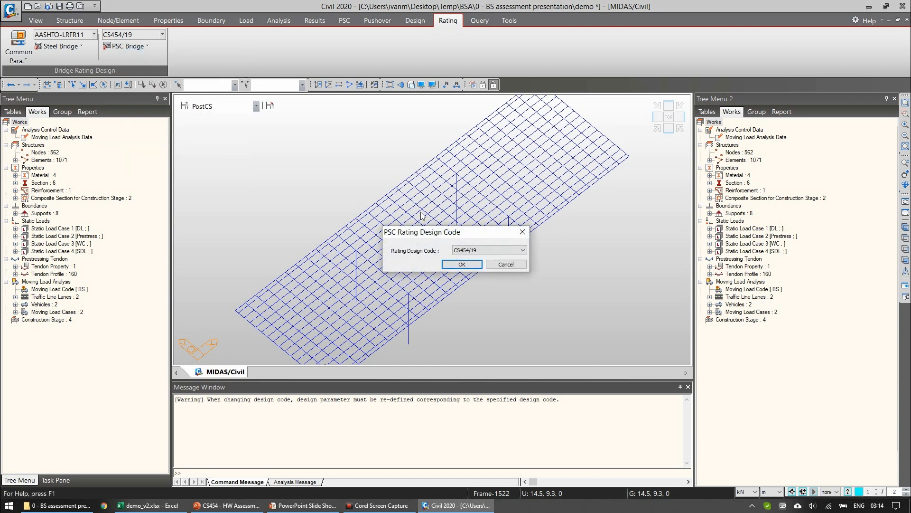
{"action": "left_click_drag", "start_coordinate": [408, 221], "coordinate": [281, 126]}
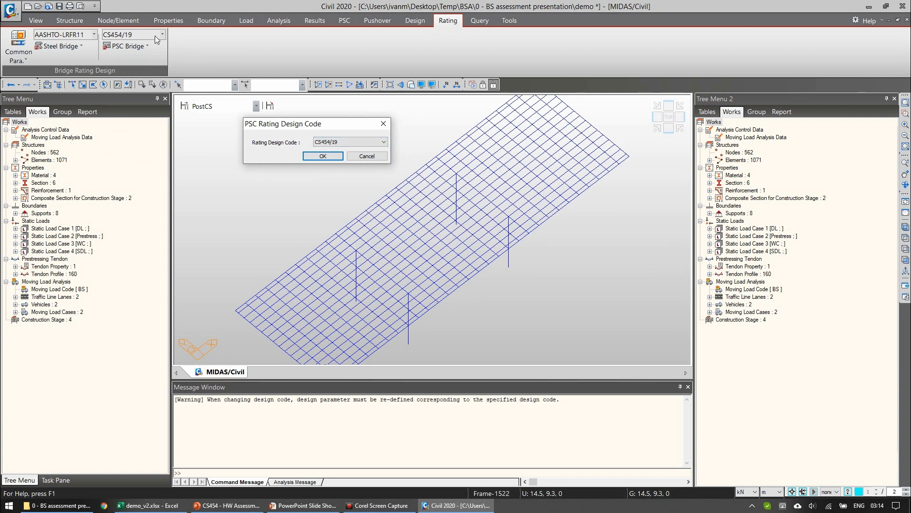
{"action": "left_click_drag", "start_coordinate": [296, 122], "coordinate": [254, 68]}
{"action": "left_click", "coordinate": [293, 101]}
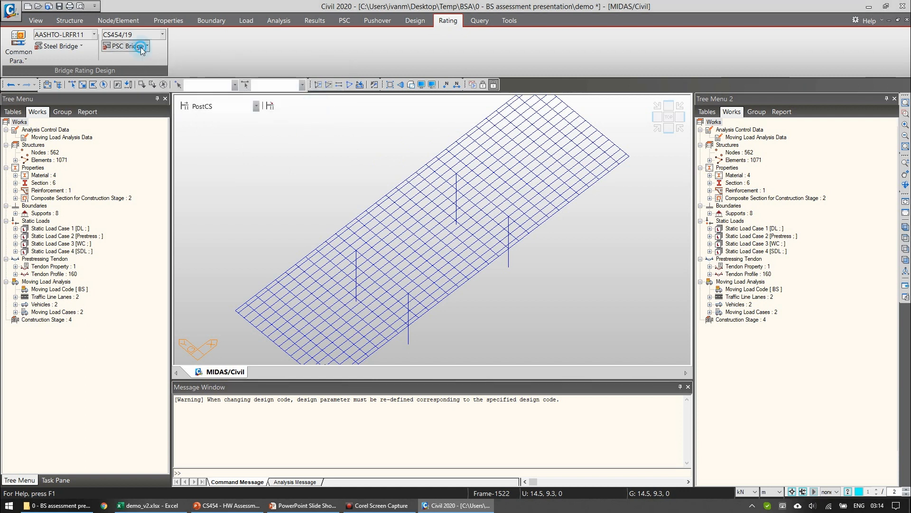
Step: Open the PSC assessment code parameters and base the ultimate limit state Gamma_m value on Characteristic Strength
{"action": "left_click", "coordinate": [138, 46]}
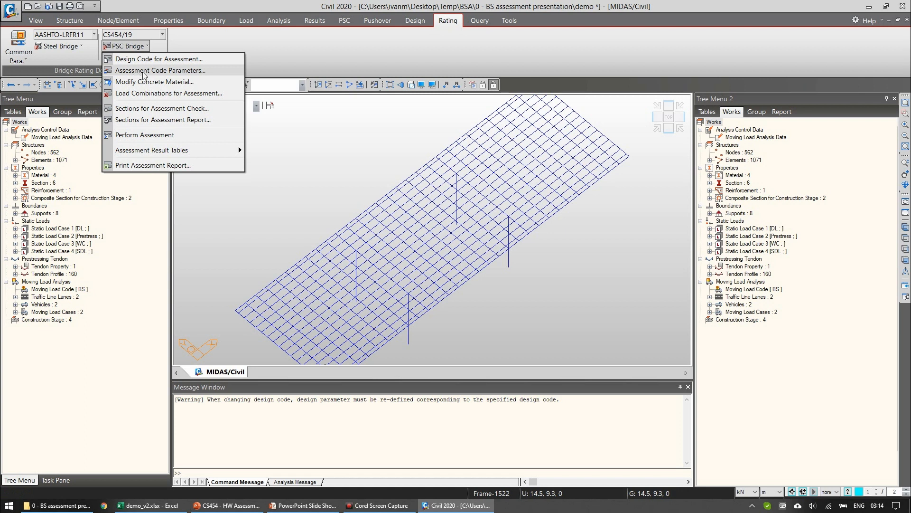
{"action": "left_click", "coordinate": [137, 71]}
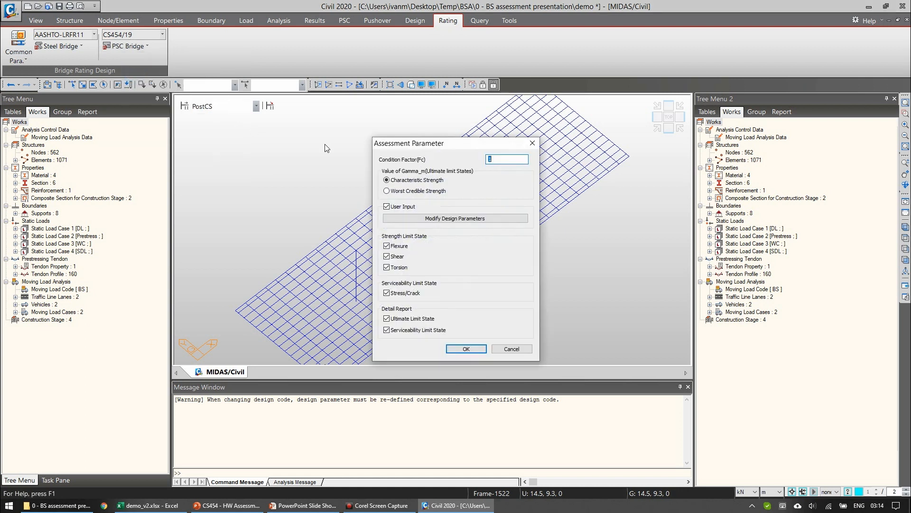
{"action": "left_click_drag", "start_coordinate": [354, 125], "coordinate": [239, 77]}
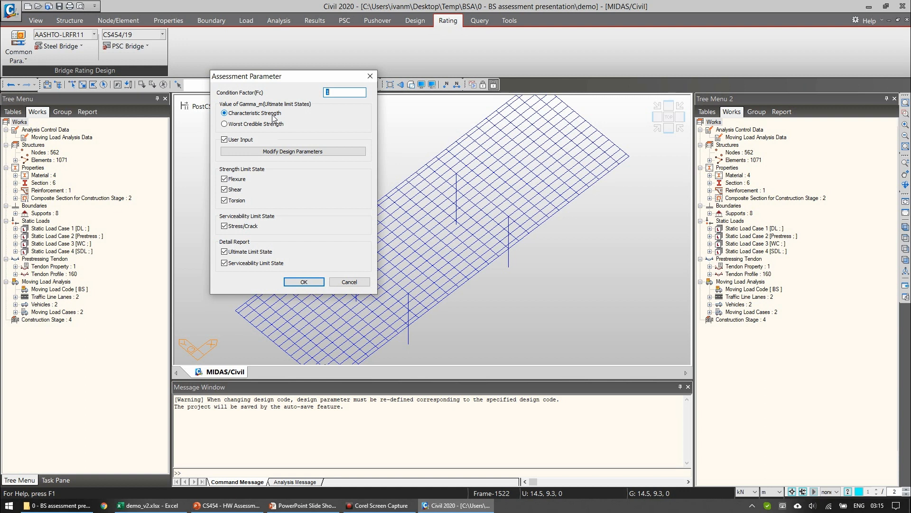
{"action": "left_click", "coordinate": [246, 123]}
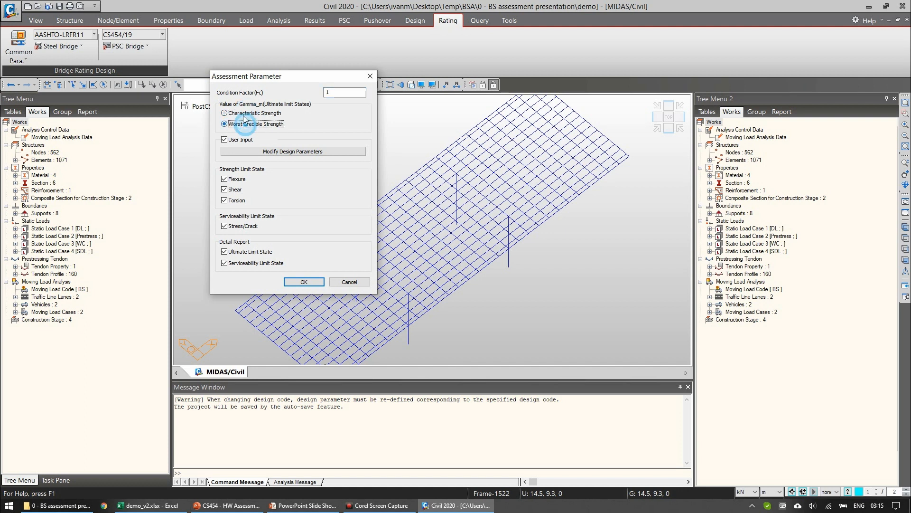
{"action": "left_click", "coordinate": [244, 113]}
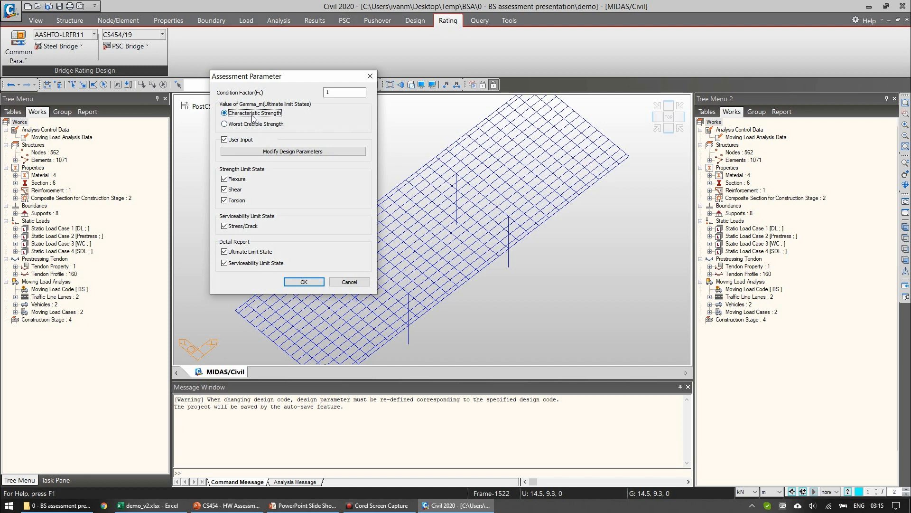
Step: Review the user-defined partial safety factors for materials, turn off User Input, and accept the assessment parameters
{"action": "left_click", "coordinate": [252, 139]}
{"action": "left_click", "coordinate": [240, 140]}
{"action": "left_click", "coordinate": [284, 151]}
{"action": "left_click_drag", "start_coordinate": [280, 66], "coordinate": [420, 73]}
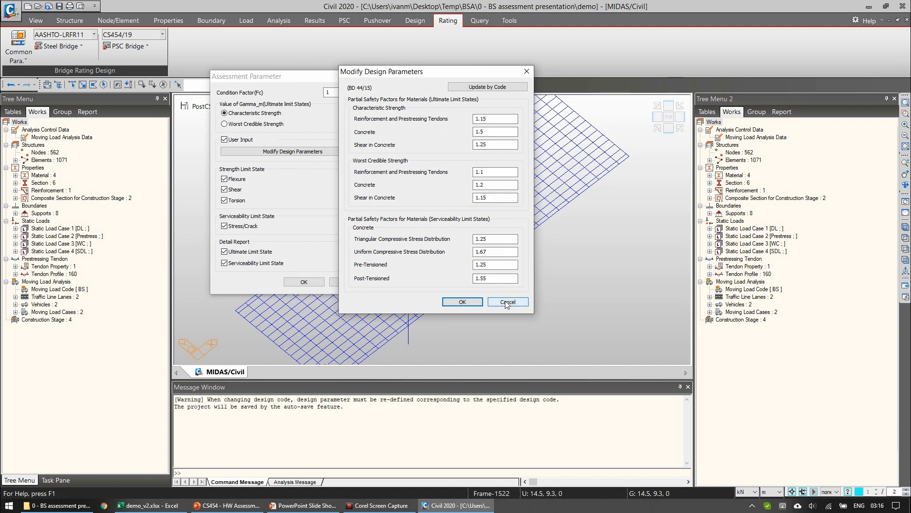
{"action": "left_click", "coordinate": [507, 302]}
{"action": "left_click", "coordinate": [242, 141]}
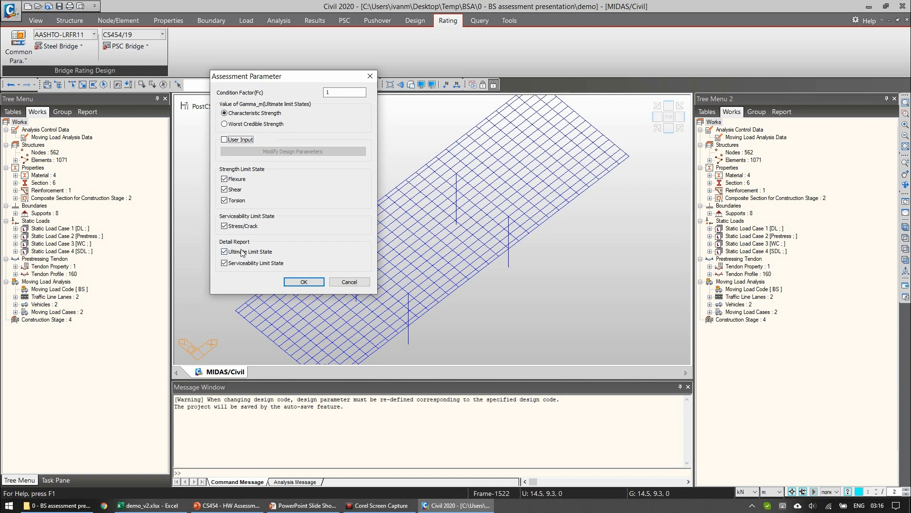
{"action": "left_click", "coordinate": [304, 281]}
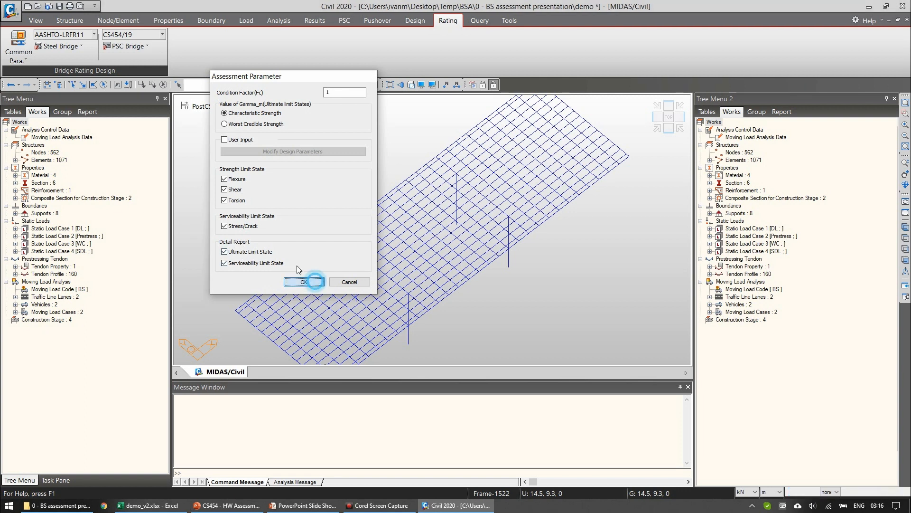
Step: Open the composite concrete material settings for assessment and examine the girder and slab properties of material C40/50
{"action": "left_click", "coordinate": [127, 46]}
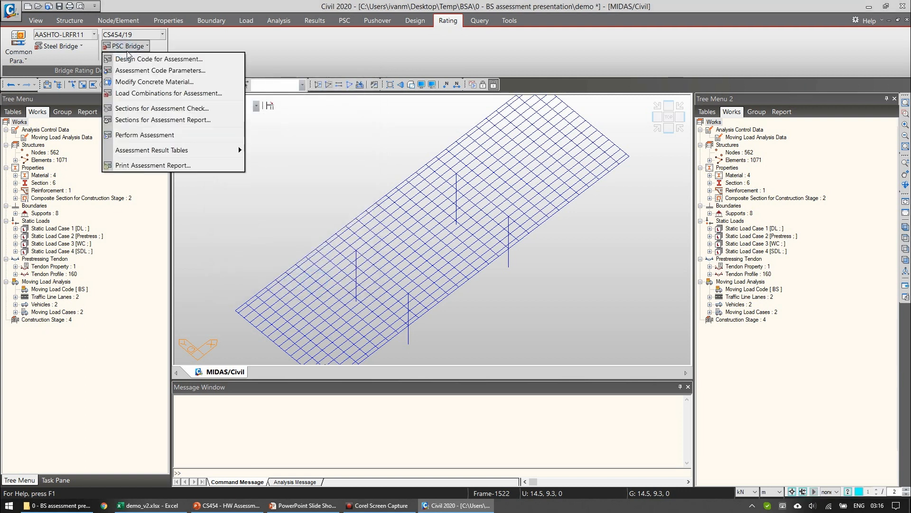
{"action": "left_click", "coordinate": [139, 82]}
{"action": "left_click_drag", "start_coordinate": [364, 98], "coordinate": [300, 73]}
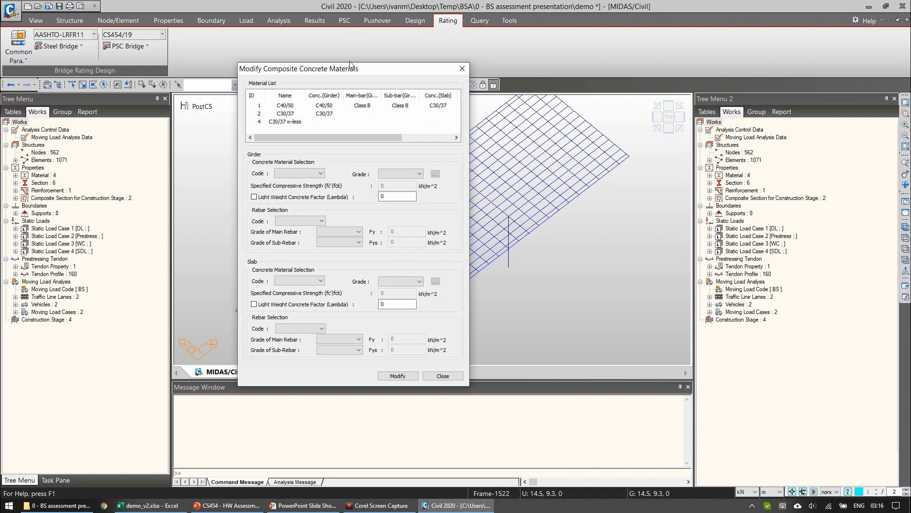
{"action": "left_click", "coordinate": [304, 105]}
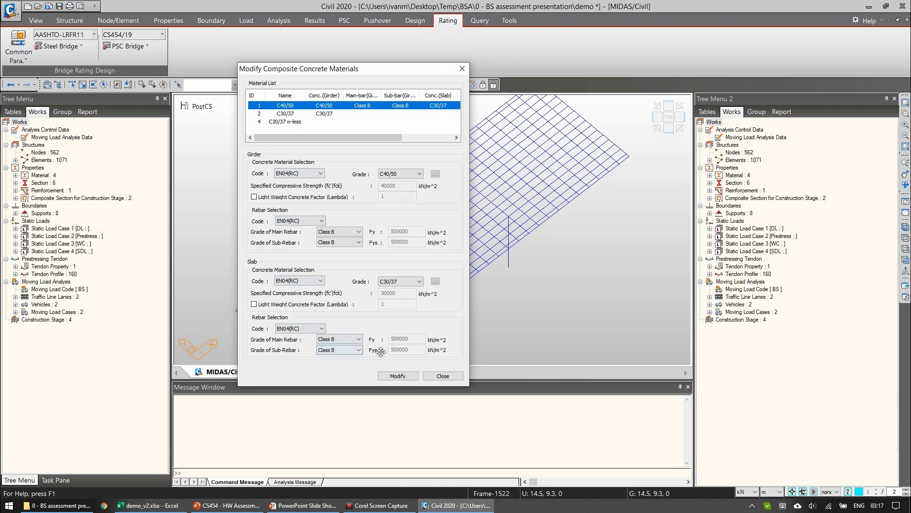
{"action": "left_click_drag", "start_coordinate": [311, 74], "coordinate": [291, 58]}
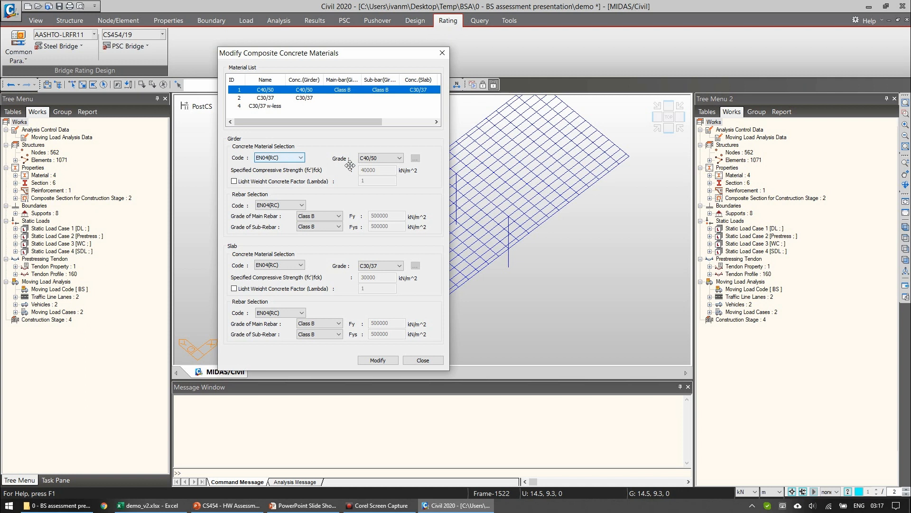
Step: Try the None and EN04(RC) codes for the girder concrete of material C40/50 and close the settings without applying them
{"action": "left_click", "coordinate": [299, 157]}
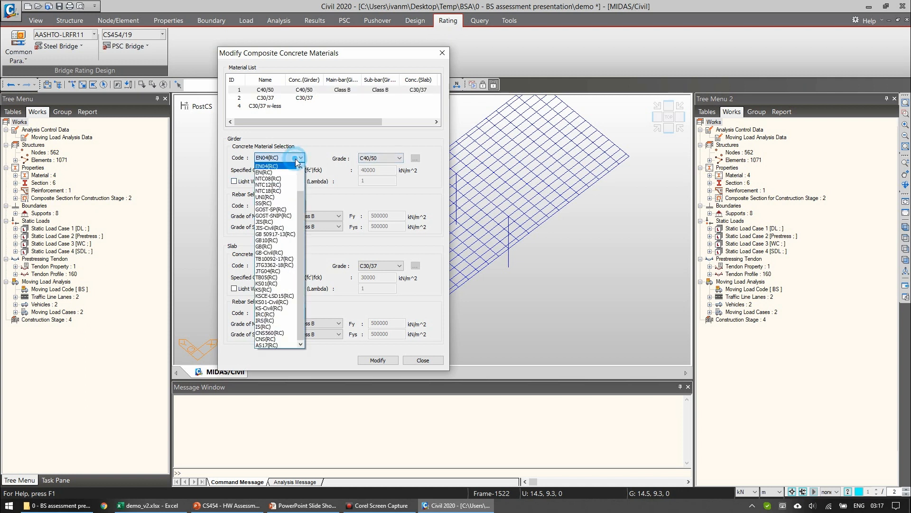
{"action": "left_click_drag", "start_coordinate": [303, 192], "coordinate": [304, 171]}
{"action": "left_click", "coordinate": [281, 167]}
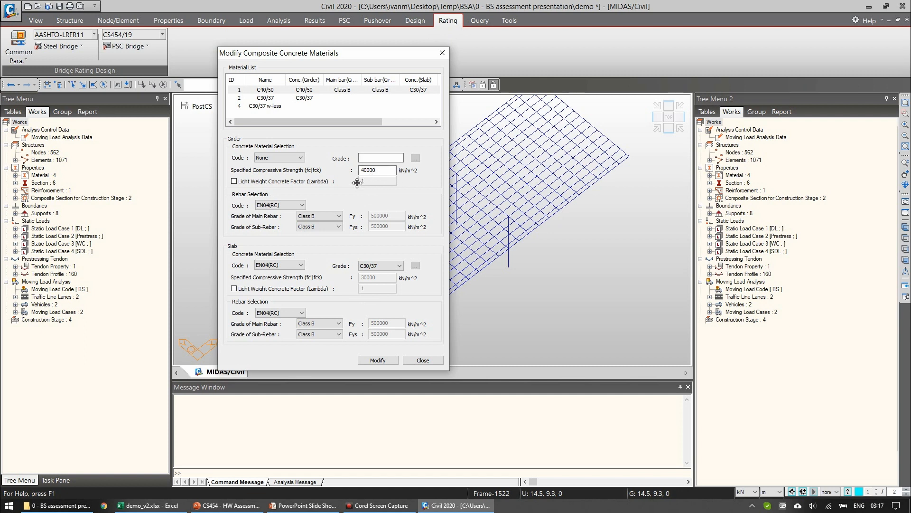
{"action": "left_click", "coordinate": [297, 158]}
{"action": "left_click", "coordinate": [266, 190]}
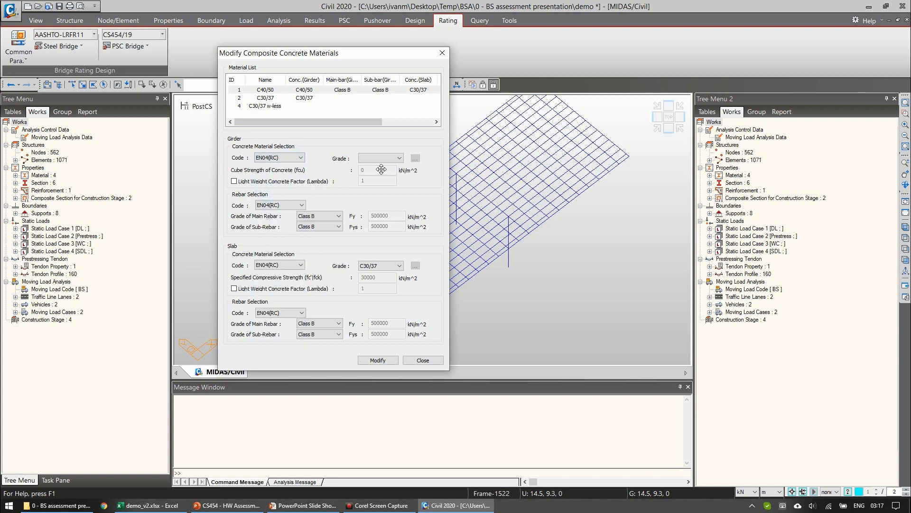
{"action": "left_click", "coordinate": [377, 157]}
{"action": "left_click", "coordinate": [368, 203]}
{"action": "left_click", "coordinate": [423, 360]}
Step: Open the load combinations for assessment and add a combination named ULS1 with limit state ULS
{"action": "left_click", "coordinate": [126, 47]}
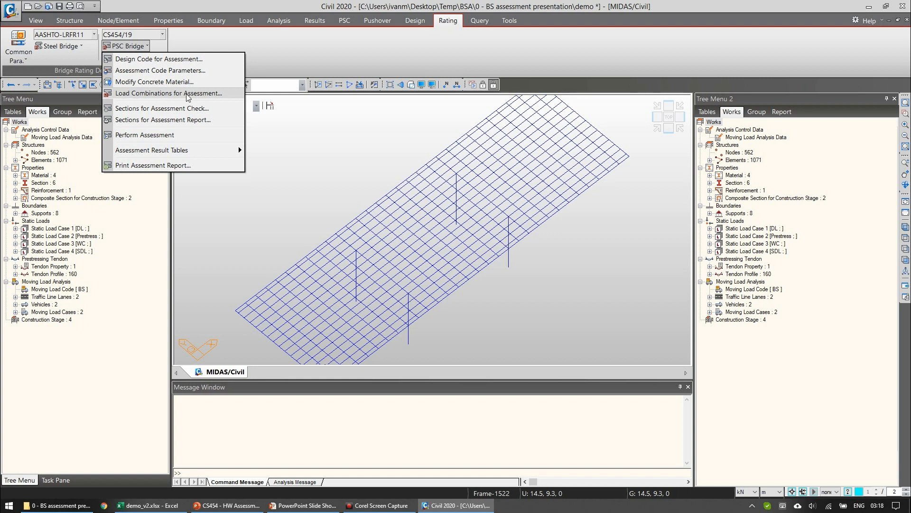
{"action": "left_click", "coordinate": [170, 94]}
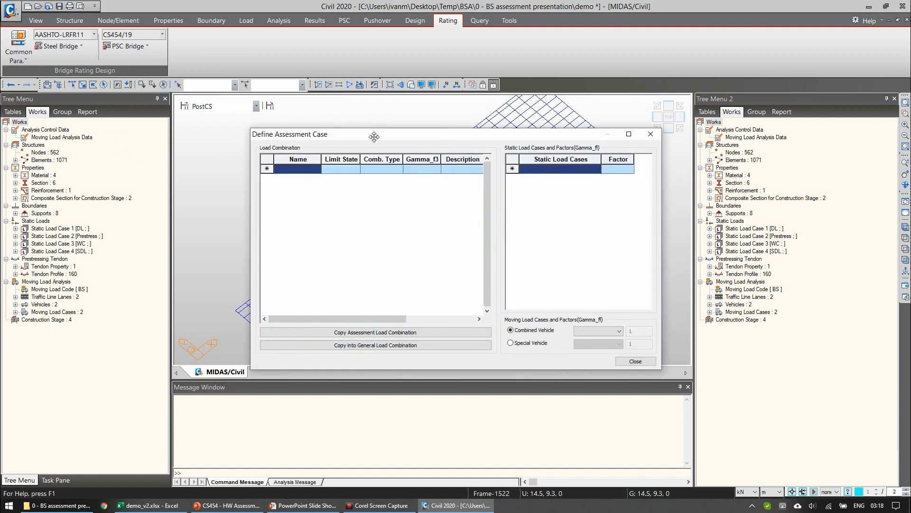
{"action": "mouse_move", "coordinate": [299, 102]}
{"action": "left_mouse_down"}
{"action": "mouse_move", "coordinate": [286, 92]}
{"action": "mouse_move", "coordinate": [296, 100]}
{"action": "left_mouse_up"}
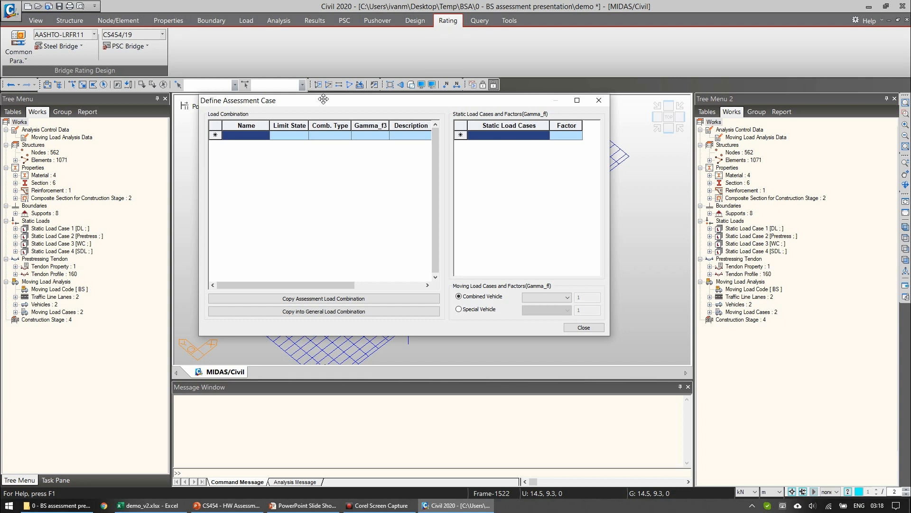
{"action": "left_click_drag", "start_coordinate": [416, 101], "coordinate": [412, 108]}
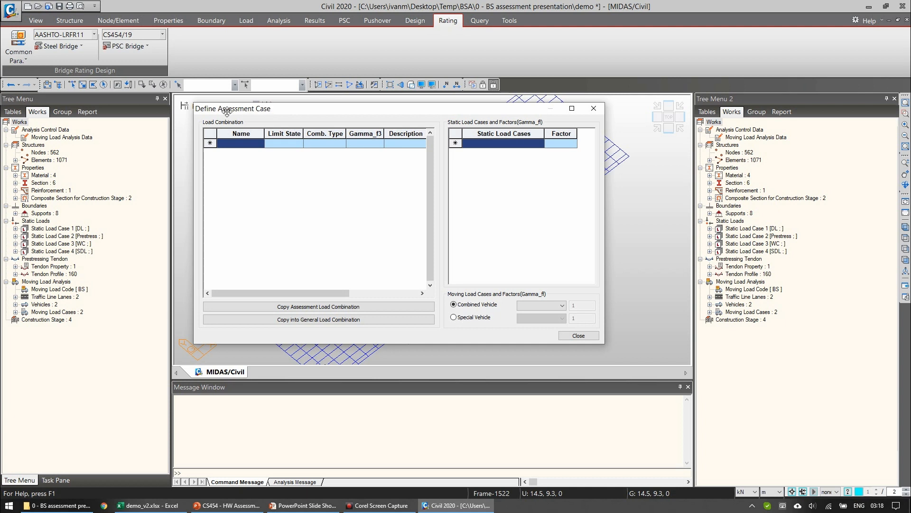
{"action": "mouse_move", "coordinate": [227, 112]}
{"action": "left_mouse_down"}
{"action": "mouse_move", "coordinate": [253, 111]}
{"action": "mouse_move", "coordinate": [212, 104]}
{"action": "left_mouse_up"}
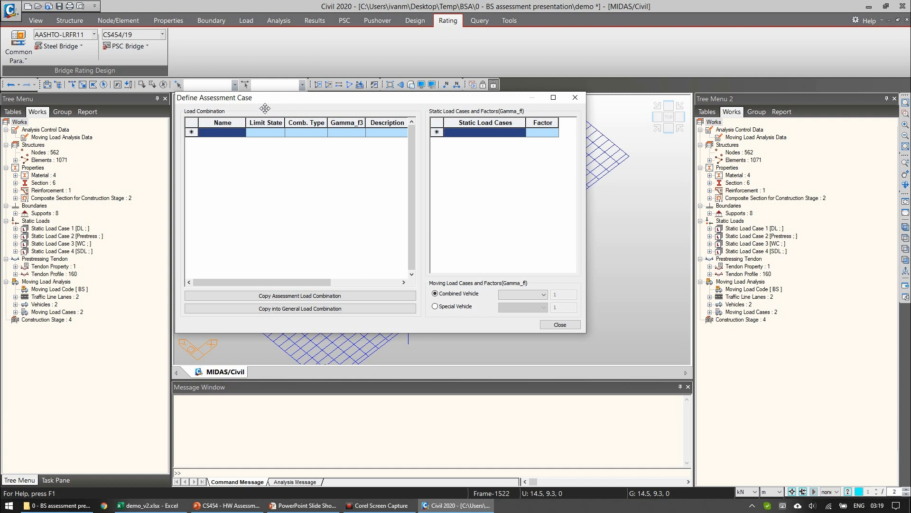
{"action": "left_click", "coordinate": [231, 134]}
{"action": "type", "text": "ULS1"}
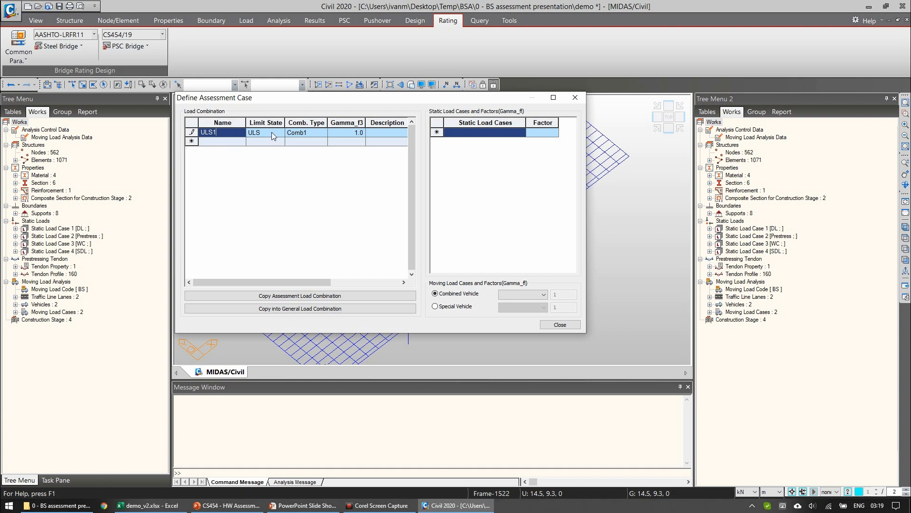
{"action": "left_click", "coordinate": [274, 132]}
{"action": "left_click", "coordinate": [279, 134]}
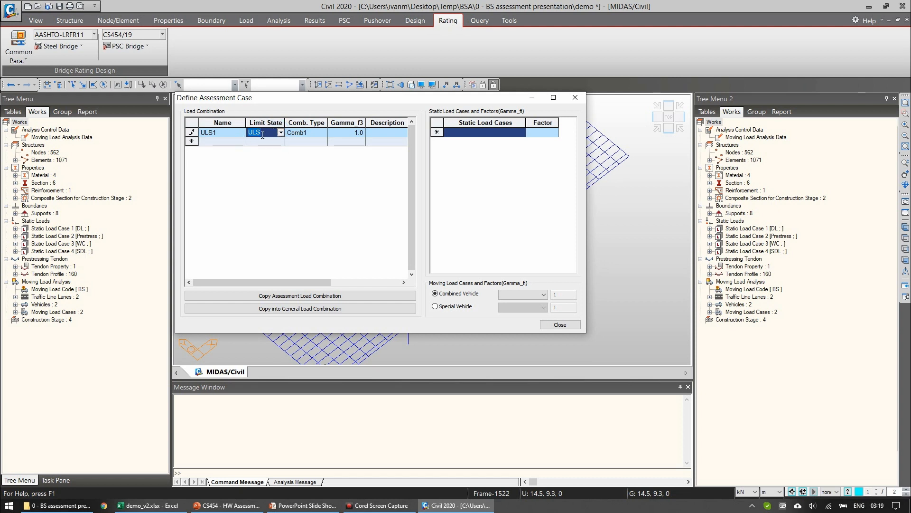
Step: Keep combination type Comb1 for ULS1 and set its Gamma_f3 factor to 1.1
{"action": "left_click", "coordinate": [301, 133]}
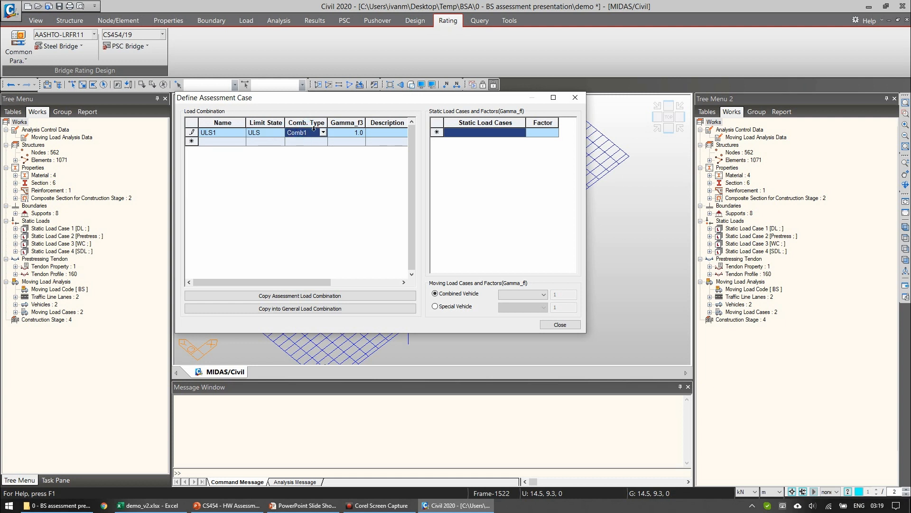
{"action": "left_click", "coordinate": [324, 132]}
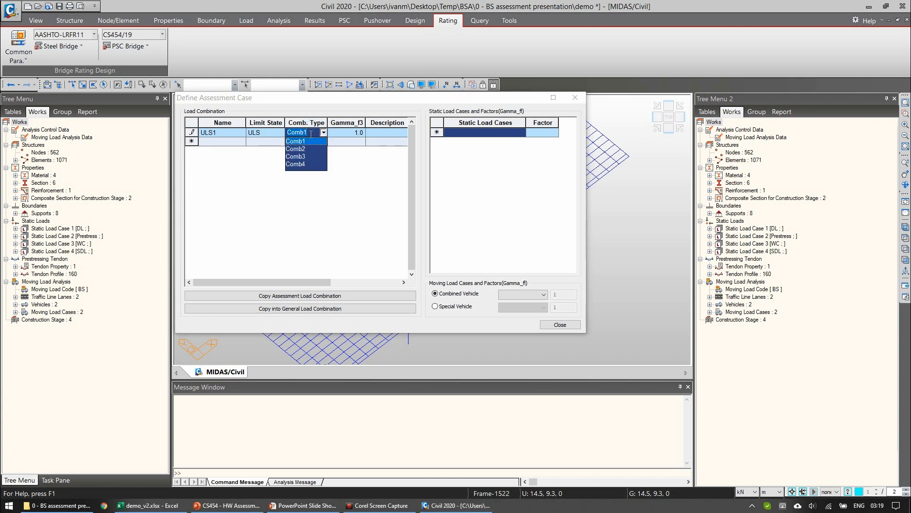
{"action": "left_click", "coordinate": [323, 133]}
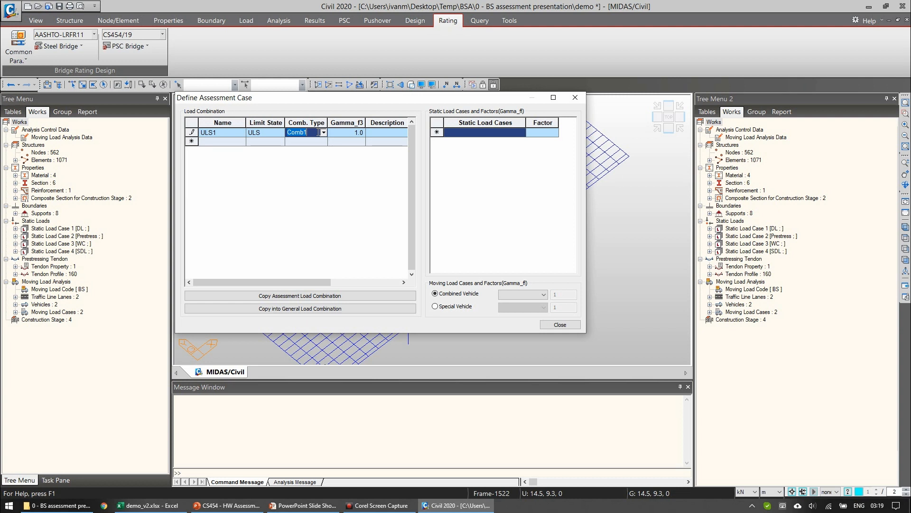
{"action": "left_click", "coordinate": [343, 132]}
{"action": "left_click", "coordinate": [360, 134]}
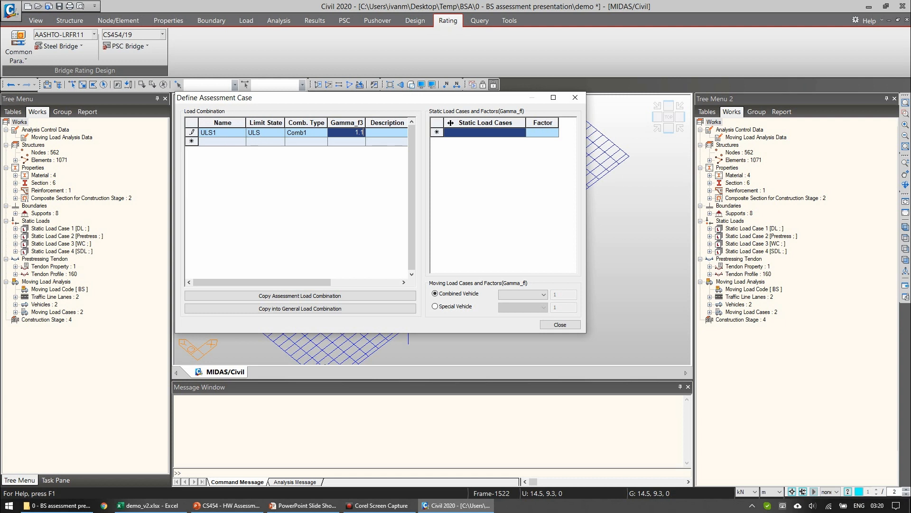
Step: Add the static load cases Dead Load(CS) and Tendon Secondary(CS) to combination ULS1
{"action": "left_click", "coordinate": [521, 133]}
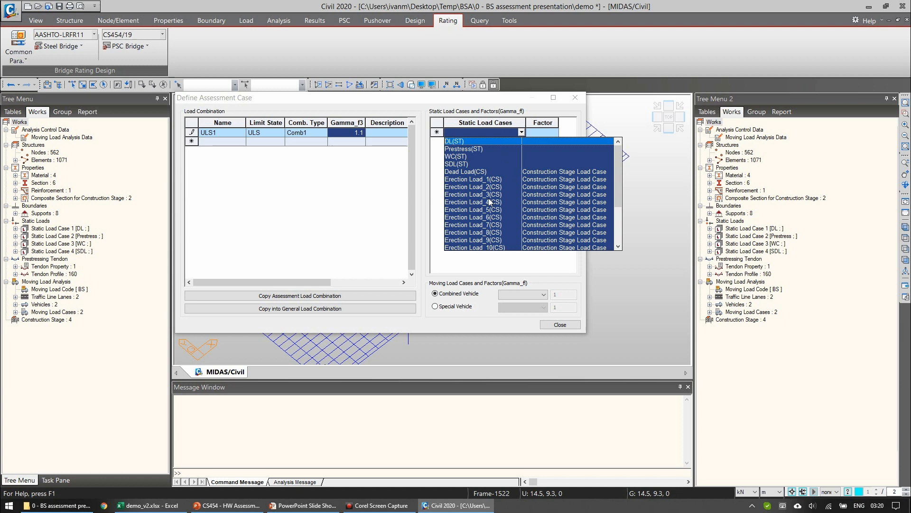
{"action": "left_click", "coordinate": [454, 171]}
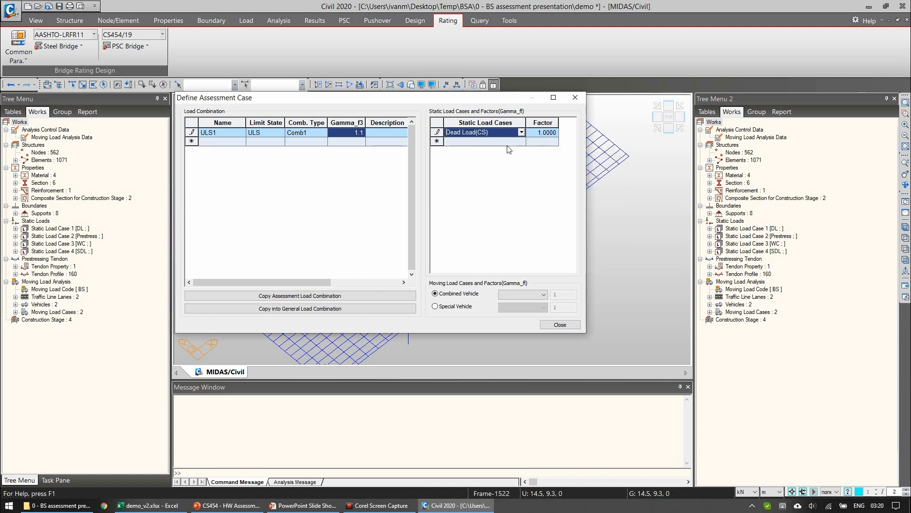
{"action": "left_click", "coordinate": [521, 141]}
{"action": "scroll", "coordinate": [470, 190], "scroll_direction": "down", "scroll_amount": 3}
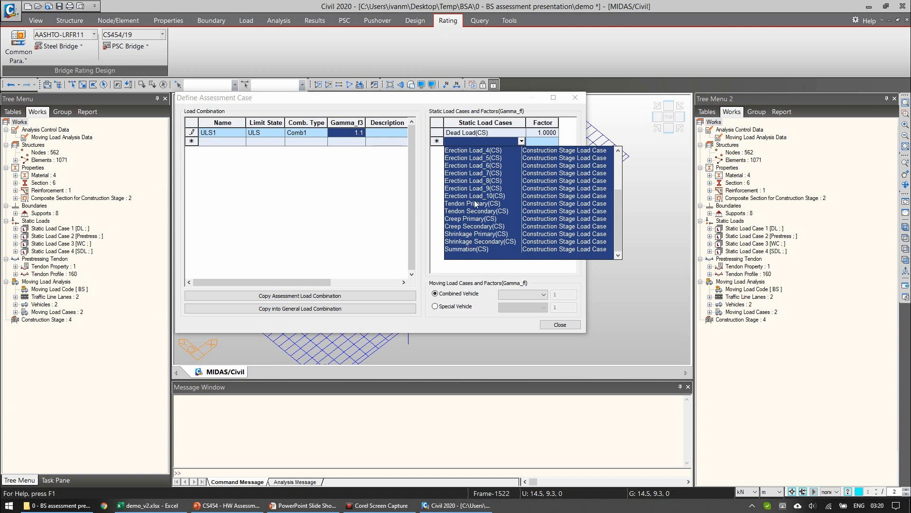
{"action": "left_click", "coordinate": [471, 215]}
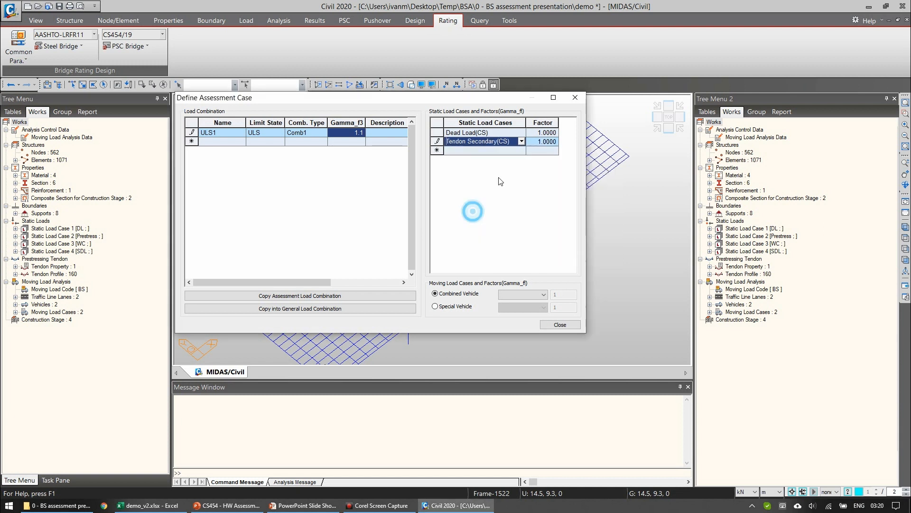
Step: Add the static load cases Creep Secondary(CS), Shrinkage Secondary(CS) and SDL(ST) to combination ULS1
{"action": "left_click", "coordinate": [521, 150]}
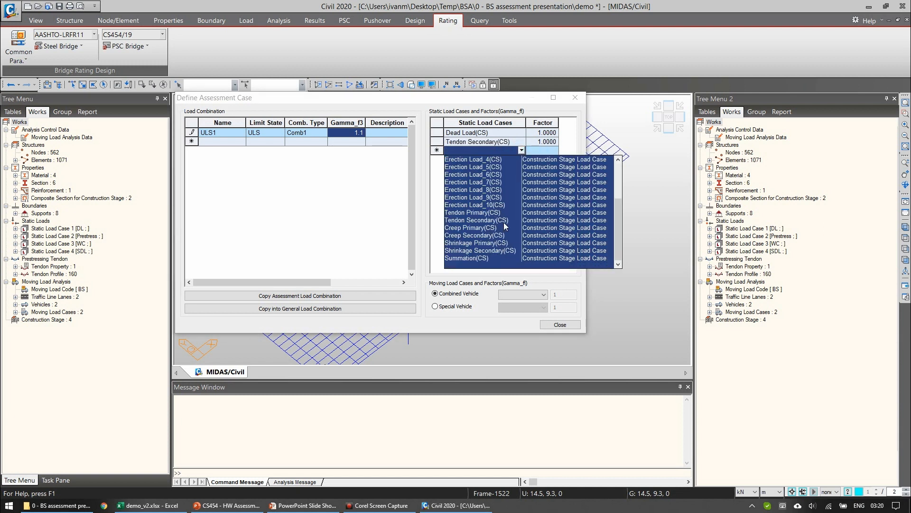
{"action": "left_click", "coordinate": [474, 235]}
{"action": "left_click", "coordinate": [519, 160]}
{"action": "scroll", "coordinate": [500, 209], "scroll_direction": "down", "scroll_amount": 1}
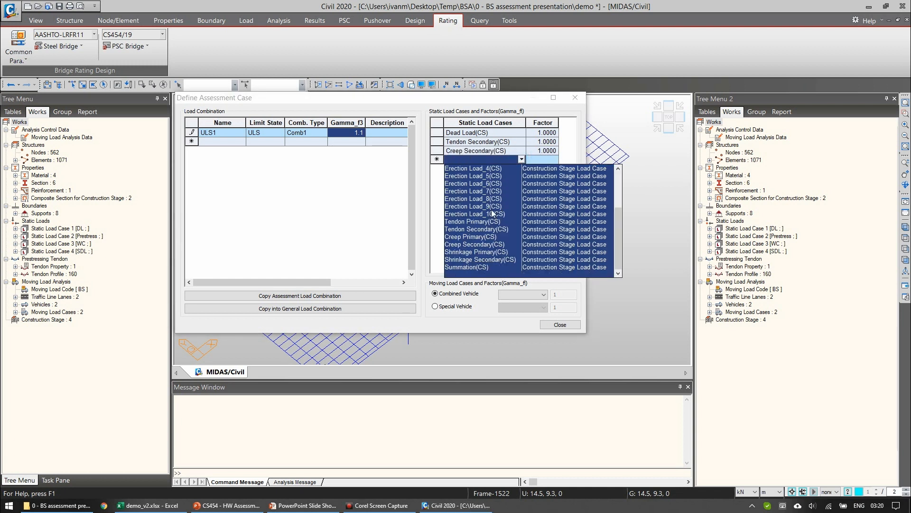
{"action": "left_click", "coordinate": [460, 260]}
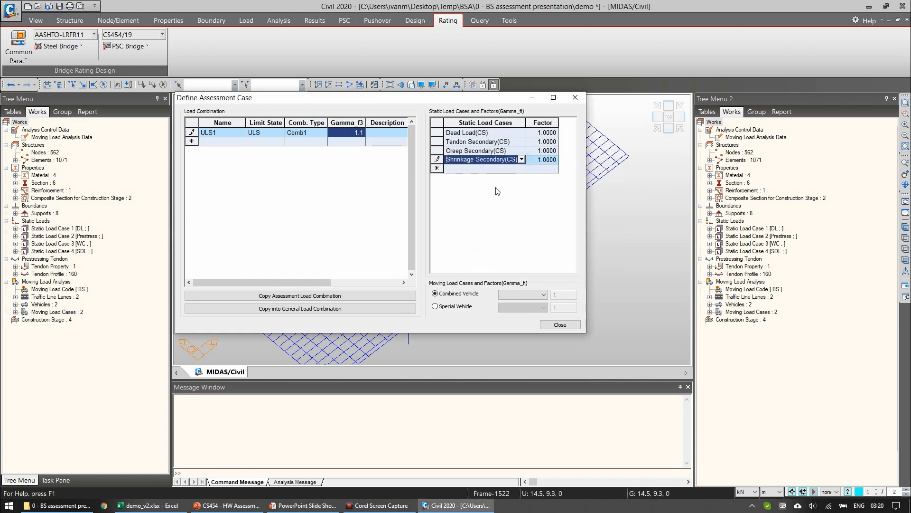
{"action": "left_click", "coordinate": [522, 169]}
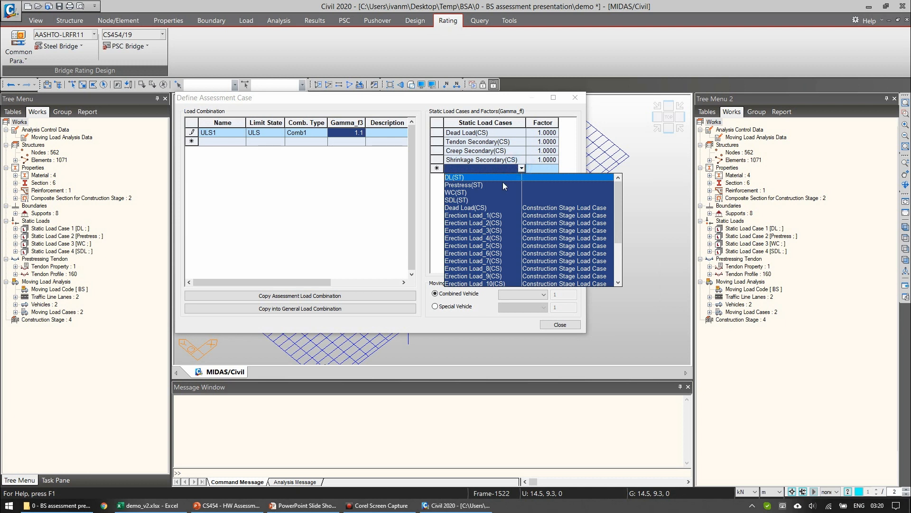
{"action": "left_click", "coordinate": [458, 200]}
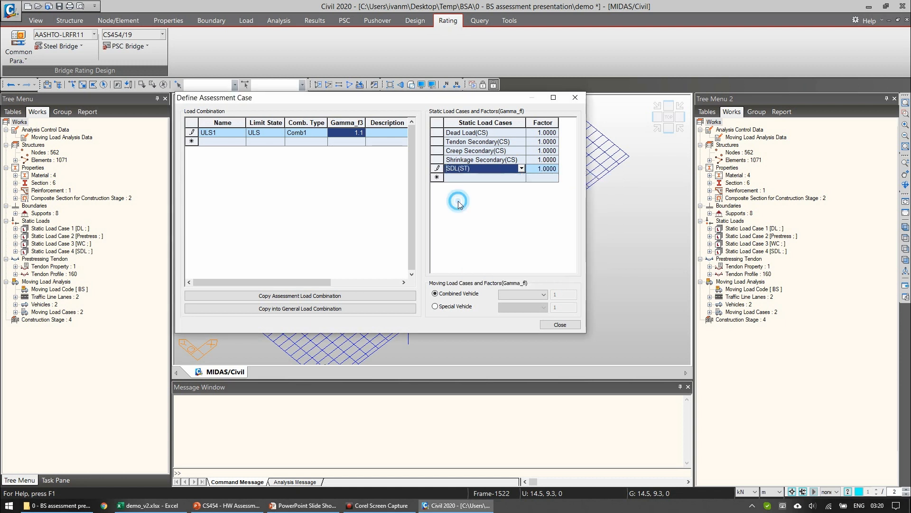
{"action": "left_click", "coordinate": [497, 177]}
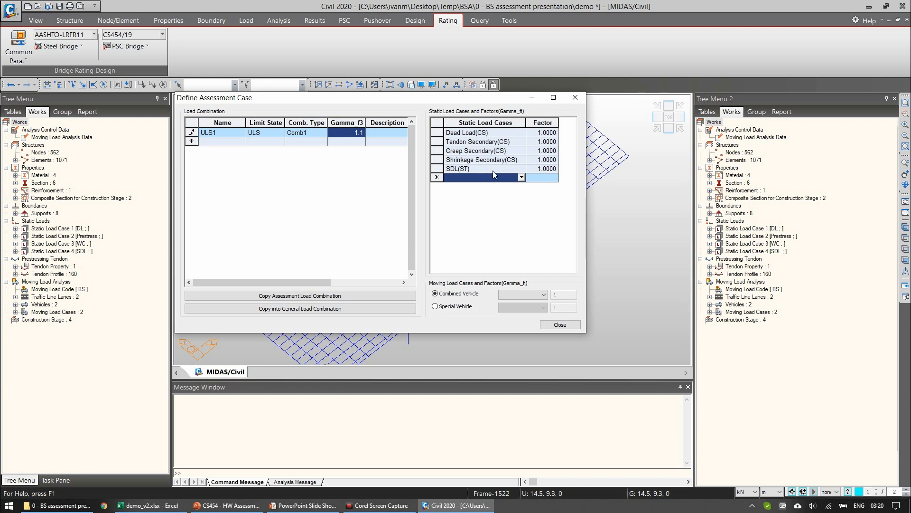
Step: Set the ULS1 load factors to 1.15 for Dead Load(CS) and 1.75 for SDL(ST)
{"action": "left_click", "coordinate": [545, 135]}
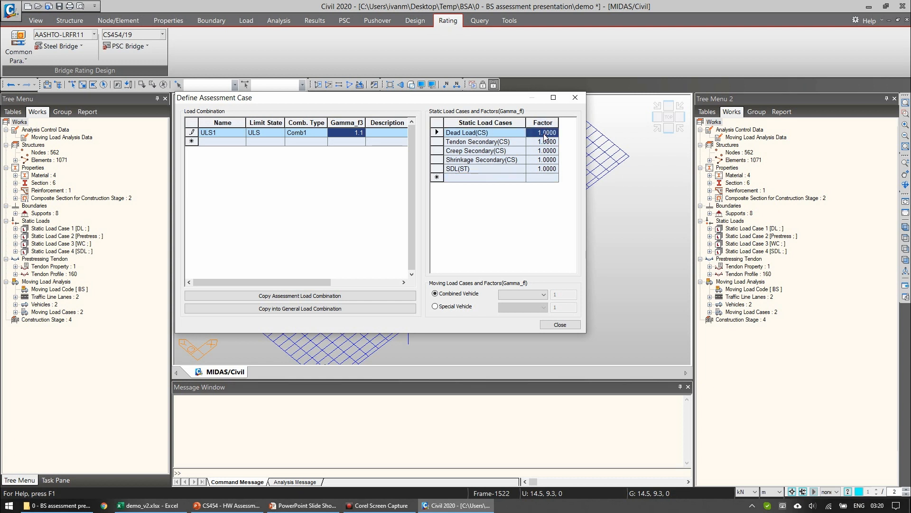
{"action": "type", "text": "1.15"}
{"action": "left_click", "coordinate": [508, 169]}
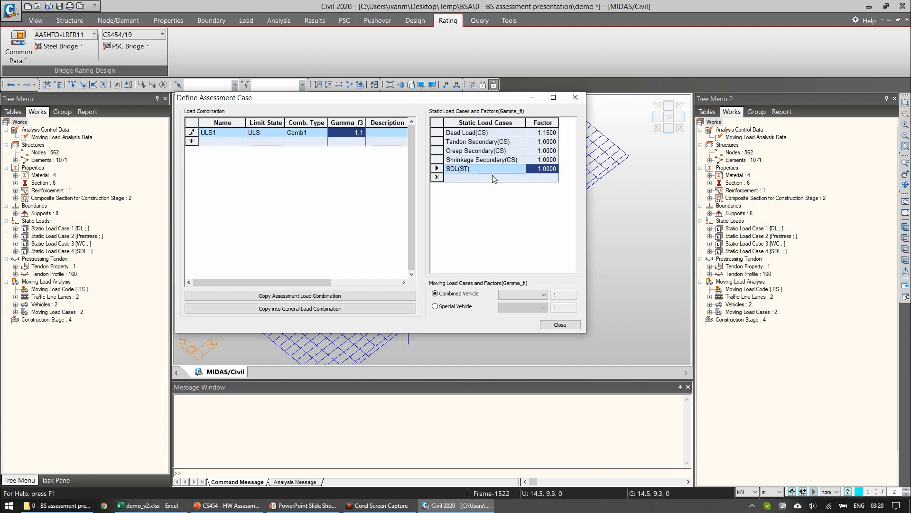
{"action": "type", "text": "1.75"}
{"action": "left_click", "coordinate": [504, 171]}
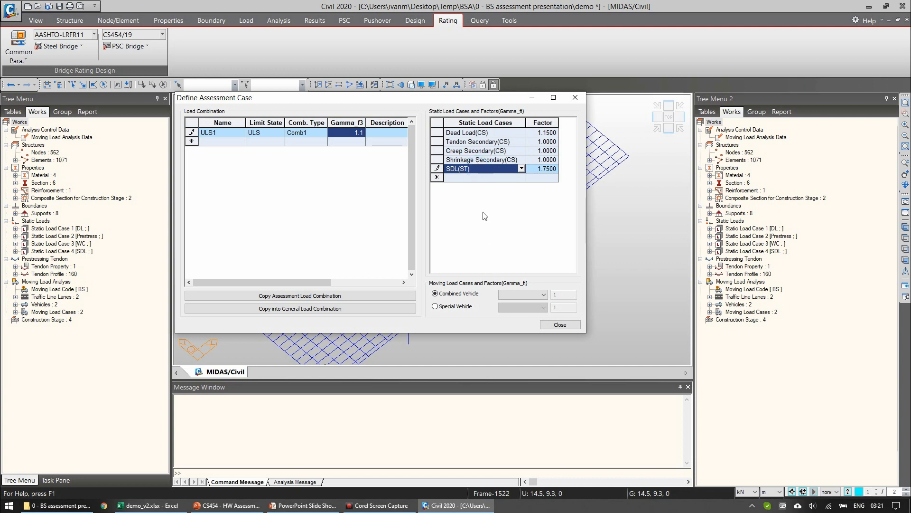
{"action": "left_click", "coordinate": [486, 177]}
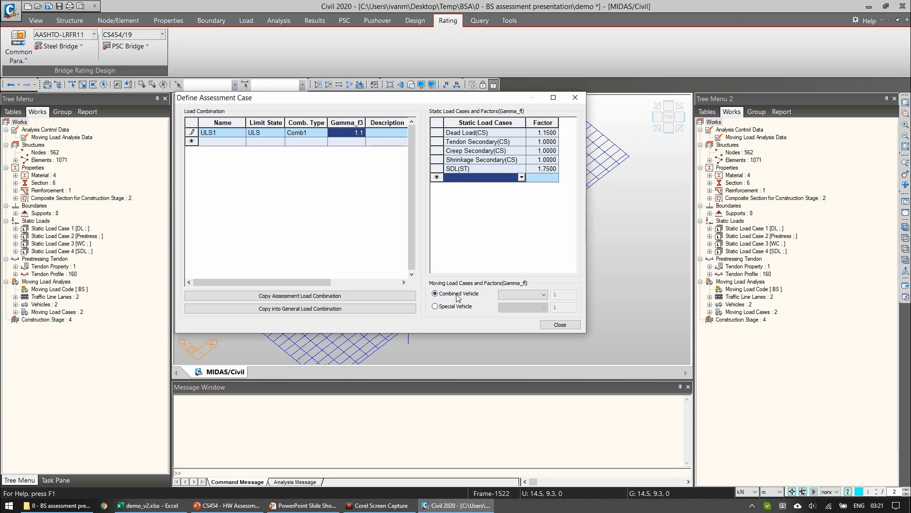
{"action": "left_click", "coordinate": [460, 309]}
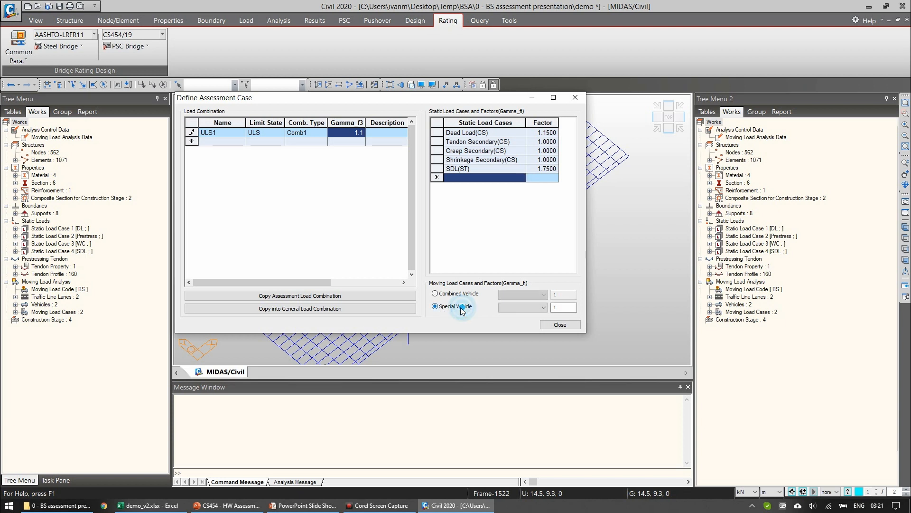
{"action": "left_click", "coordinate": [517, 309]}
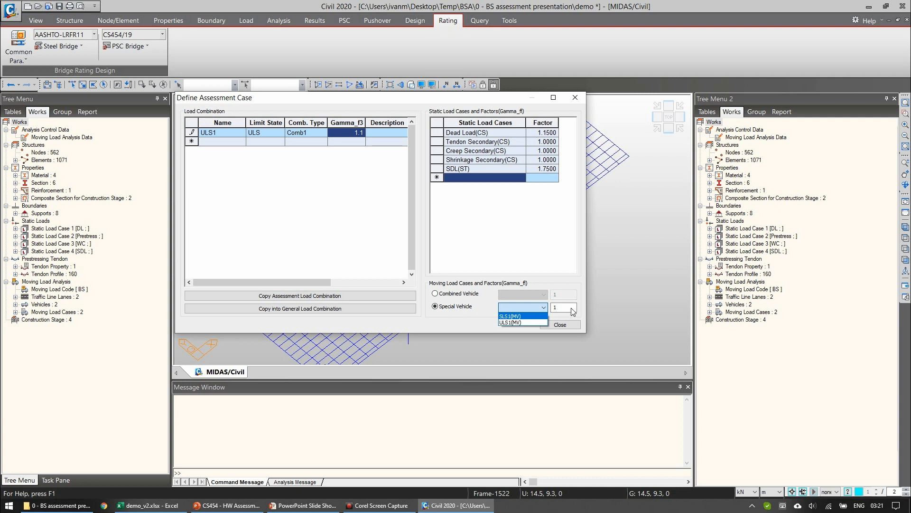
{"action": "left_click", "coordinate": [516, 307]}
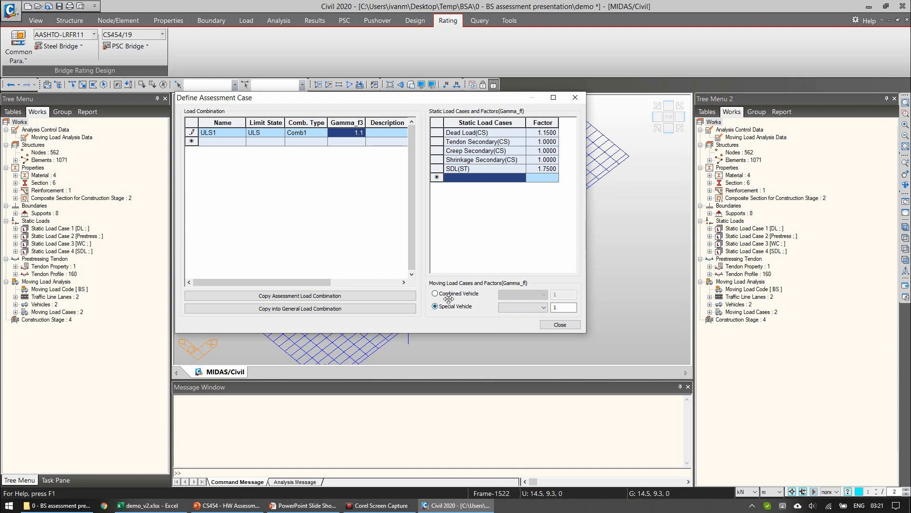
{"action": "left_click", "coordinate": [464, 295]}
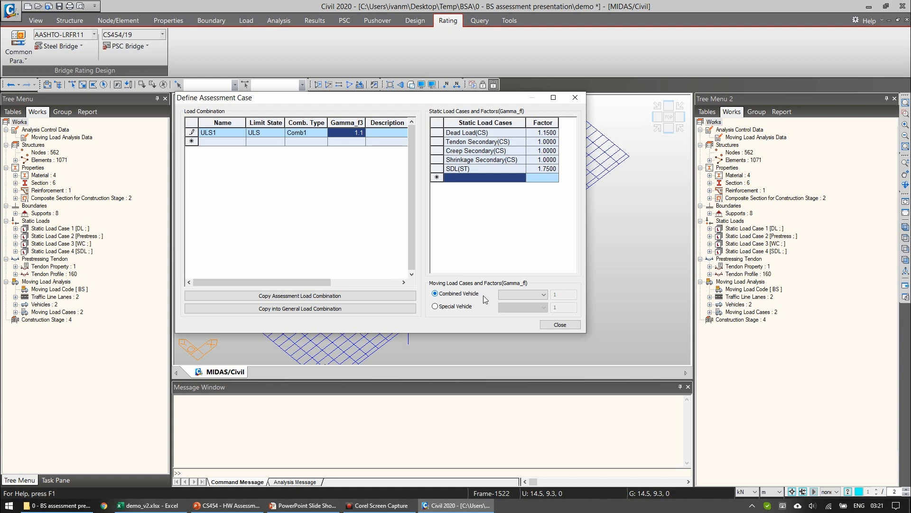
Step: Assign moving load case ULS1(MV) as the combined vehicle of combination ULS1
{"action": "left_click", "coordinate": [515, 295]}
{"action": "left_click", "coordinate": [513, 309]}
{"action": "left_click", "coordinate": [218, 142]}
{"action": "left_click", "coordinate": [223, 132]}
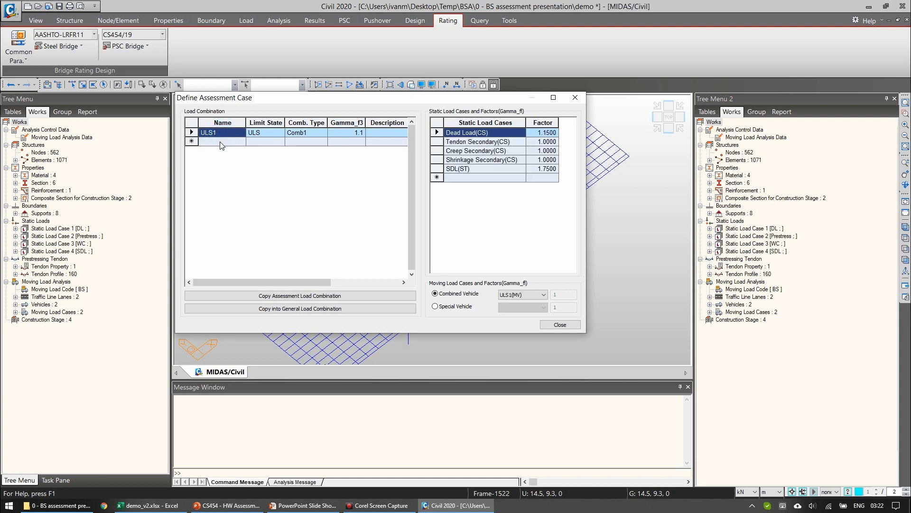
Step: Copy the assessment load combination ULS1 and rename the copy as SLS1
{"action": "left_click", "coordinate": [222, 135]}
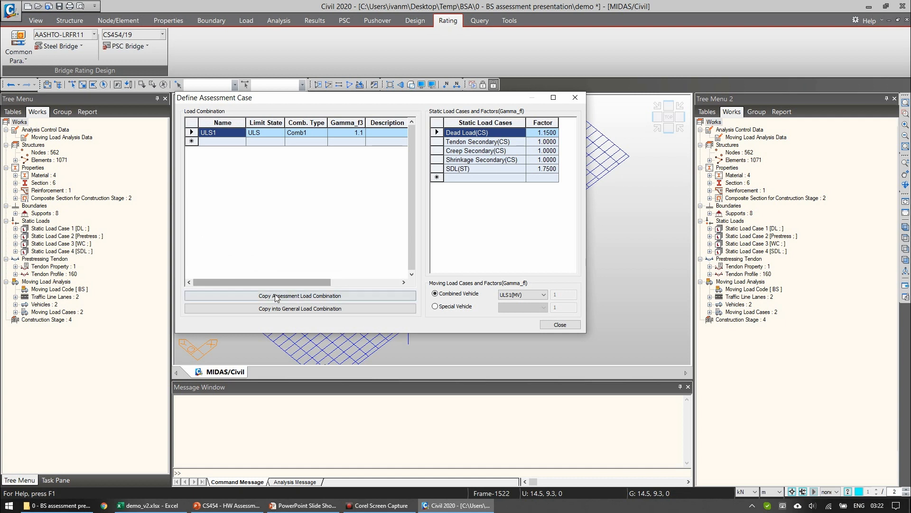
{"action": "left_click", "coordinate": [290, 297]}
{"action": "left_click", "coordinate": [232, 142]}
{"action": "double_click", "coordinate": [232, 142]}
{"action": "type", "text": "SLS1"}
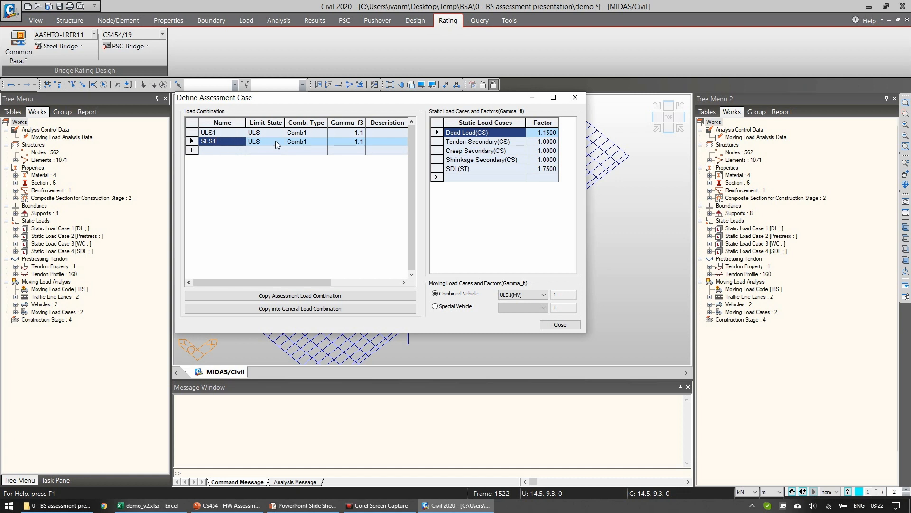
Step: Change the limit state of combination SLS1 to SLS and set its Gamma_f3 factor to 1.0
{"action": "left_click", "coordinate": [277, 145]}
{"action": "left_click", "coordinate": [260, 160]}
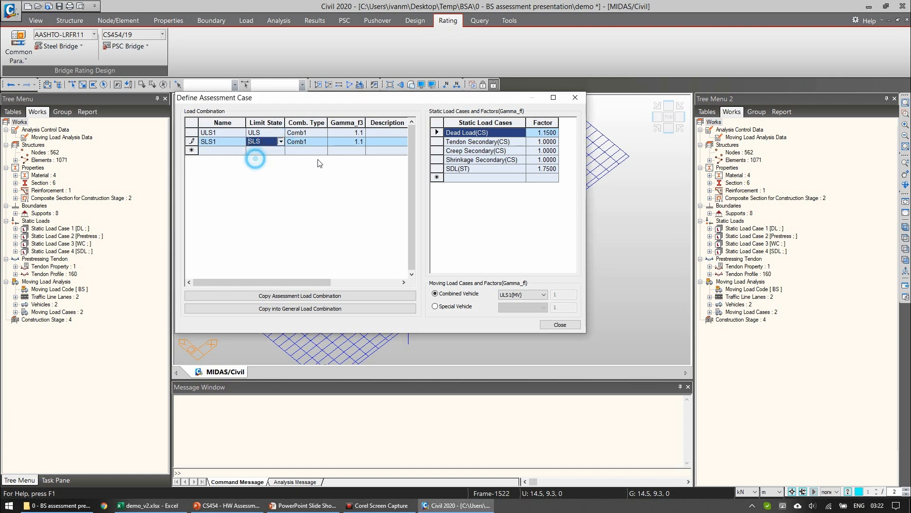
{"action": "left_click", "coordinate": [349, 141]}
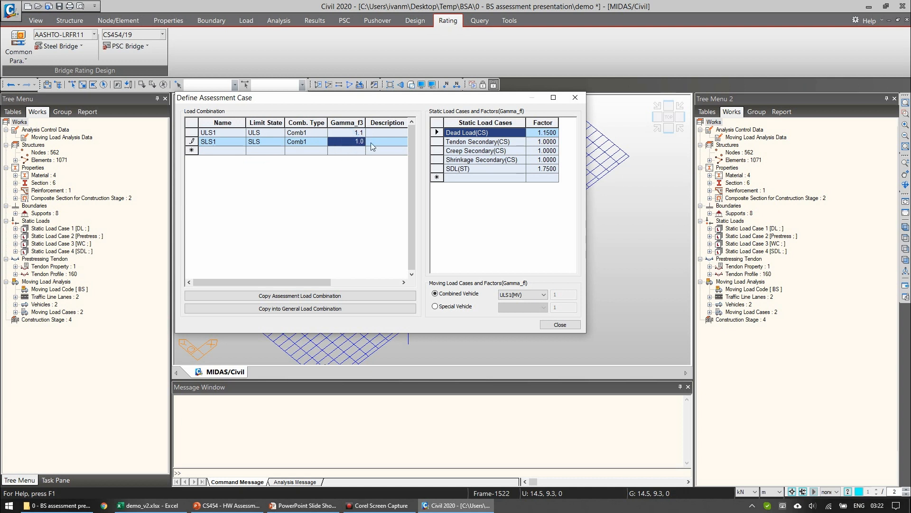
Step: Set the Dead Load(CS) and SDL(ST) factors of combination SLS1 to 1
{"action": "left_click", "coordinate": [546, 134]}
{"action": "type", "text": "1"}
{"action": "left_click", "coordinate": [540, 171]}
{"action": "type", "text": "1"}
{"action": "left_click", "coordinate": [505, 160]}
{"action": "left_click", "coordinate": [486, 142]}
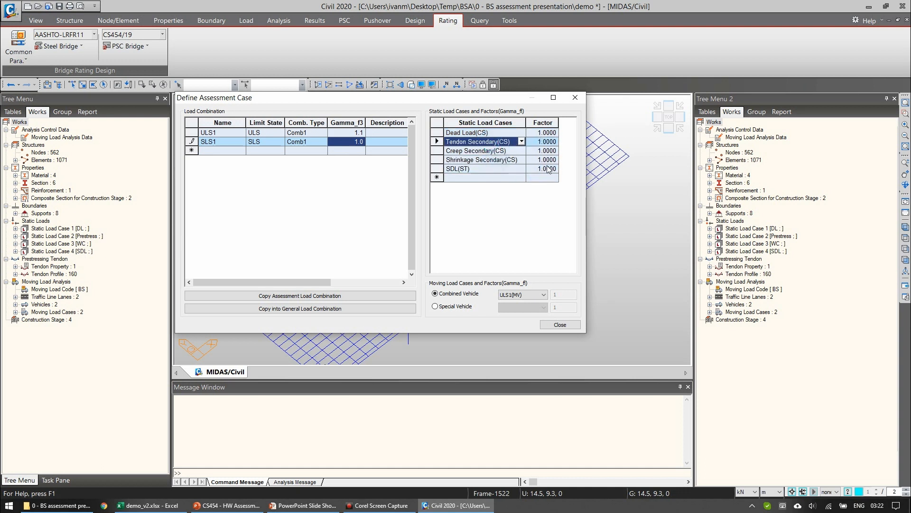
{"action": "left_click", "coordinate": [479, 161]}
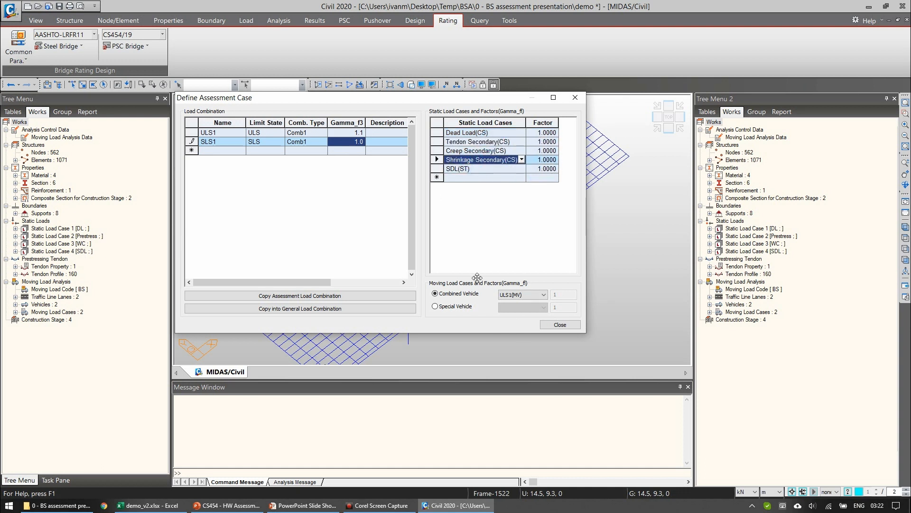
Step: Assign moving load case SLS1(MV) as the combined vehicle of SLS1, then check and close the assessment combinations
{"action": "left_click", "coordinate": [521, 295]}
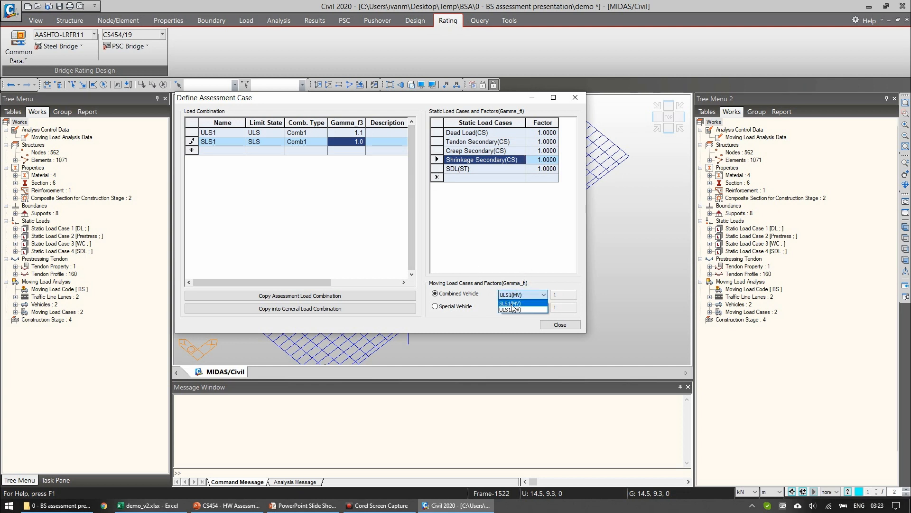
{"action": "left_click", "coordinate": [511, 303]}
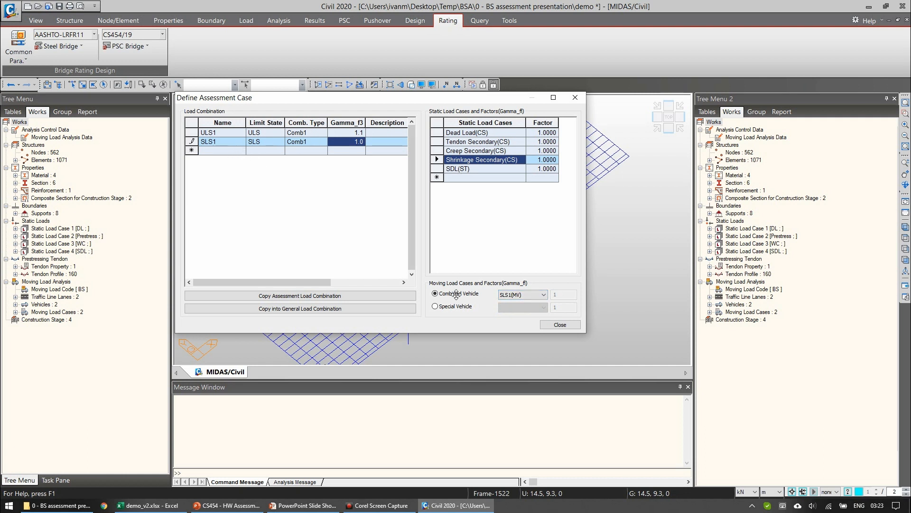
{"action": "left_click", "coordinate": [223, 151]}
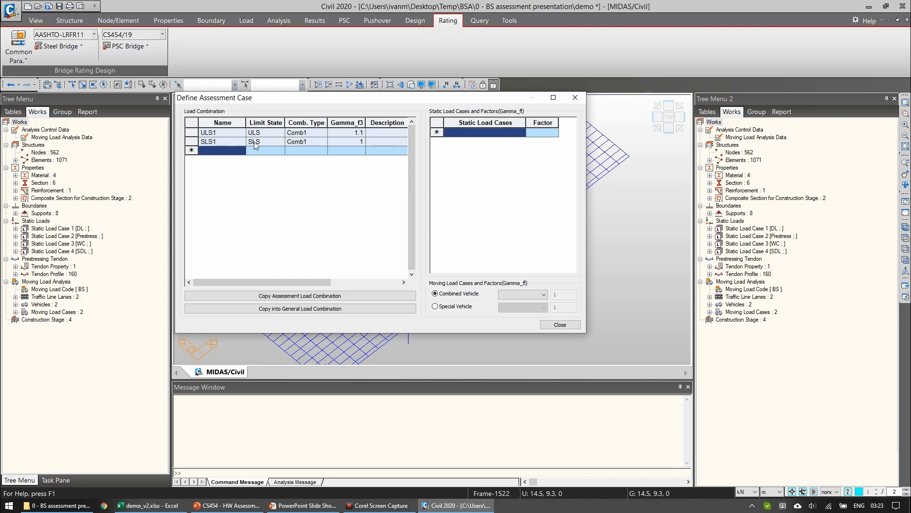
{"action": "left_click", "coordinate": [218, 132]}
{"action": "left_click", "coordinate": [216, 142]}
{"action": "type", "text": "1"}
{"action": "key", "text": "Return"}
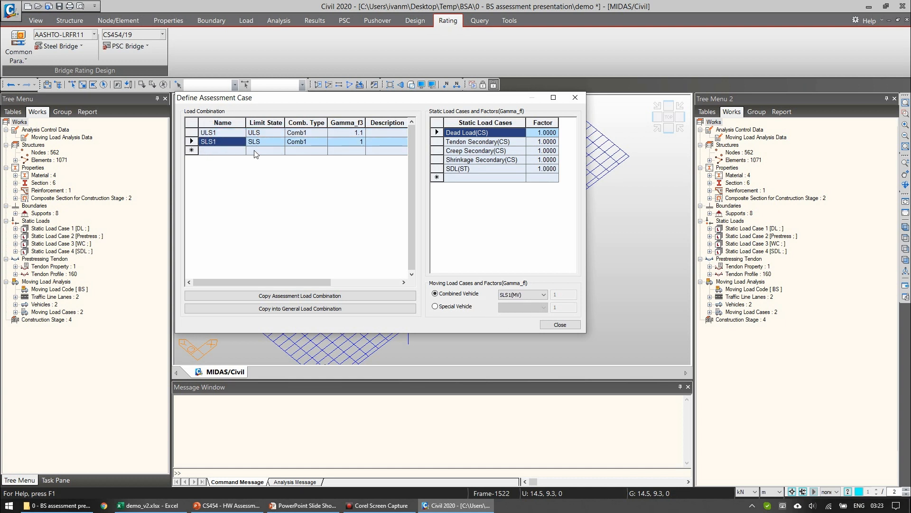
{"action": "left_click", "coordinate": [550, 325]}
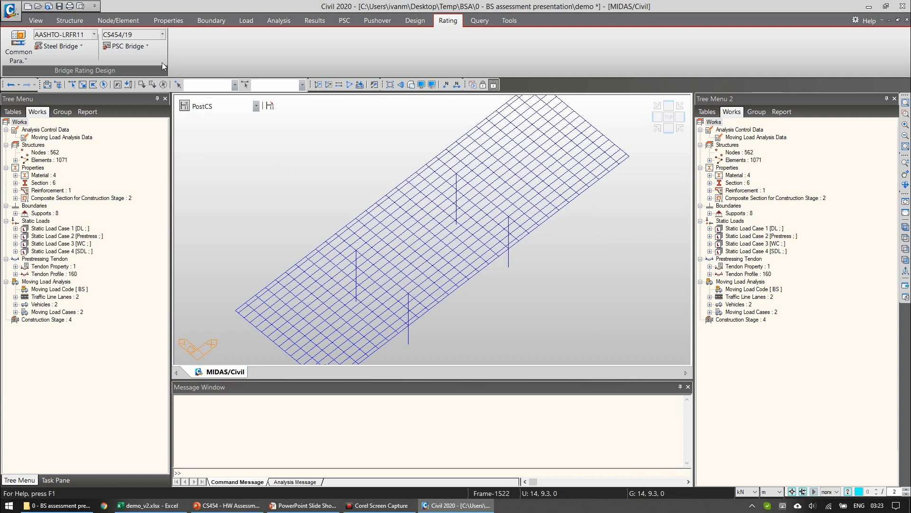
Step: Define assessment check sections at position I, Class 2, for the line of girder elements 17 and 170to1010by105
{"action": "left_click", "coordinate": [141, 47]}
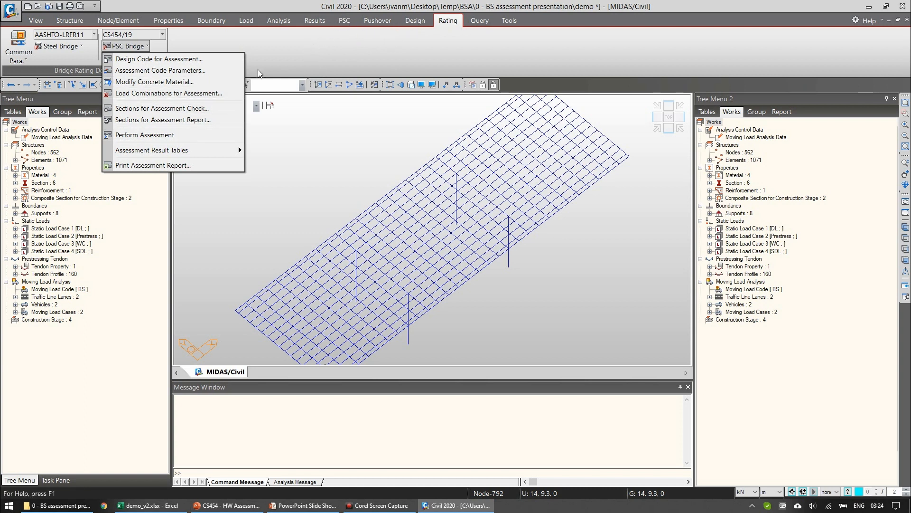
{"action": "left_click", "coordinate": [157, 109]}
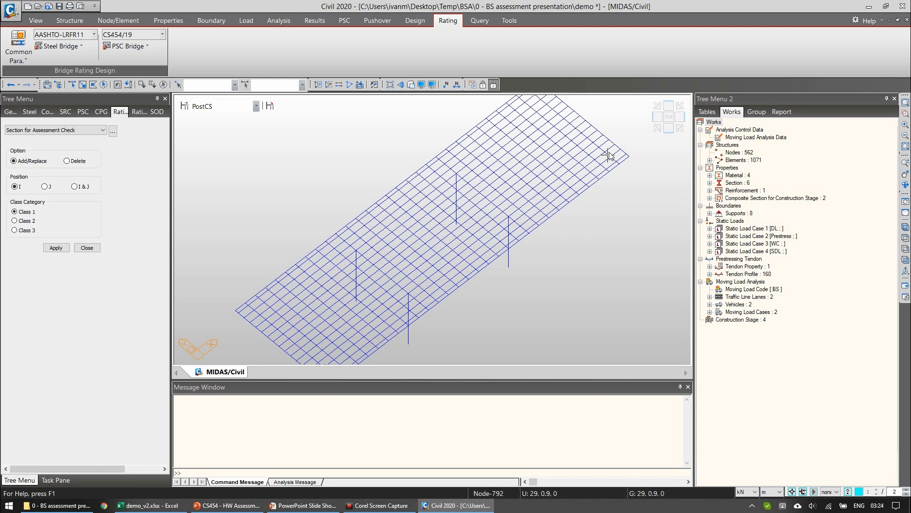
{"action": "left_click", "coordinate": [669, 116]}
{"action": "key", "text": "ctrl+shift+s"}
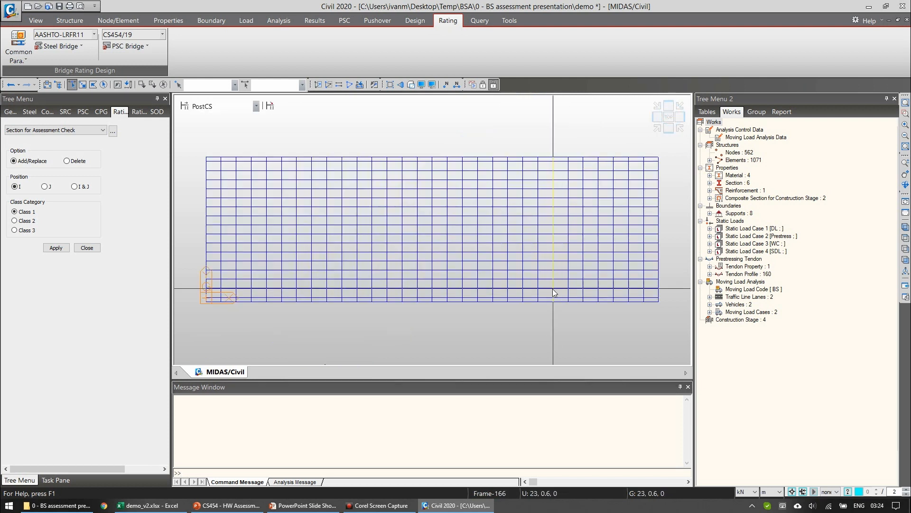
{"action": "key", "text": "Escape"}
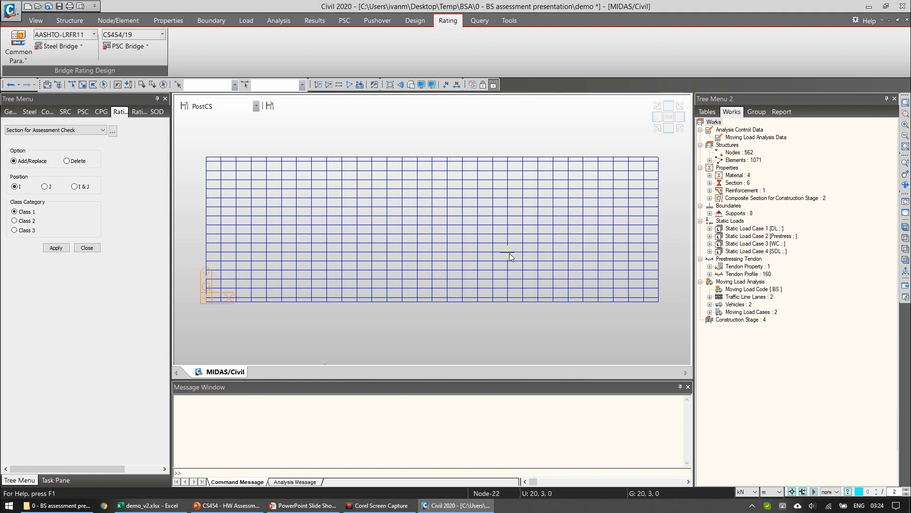
{"action": "key", "text": "ctrl+shift+s"}
{"action": "left_click_drag", "start_coordinate": [505, 249], "coordinate": [660, 256]}
{"action": "middle_click_drag", "start_coordinate": [484, 269], "coordinate": [498, 220], "text": "ctrl"}
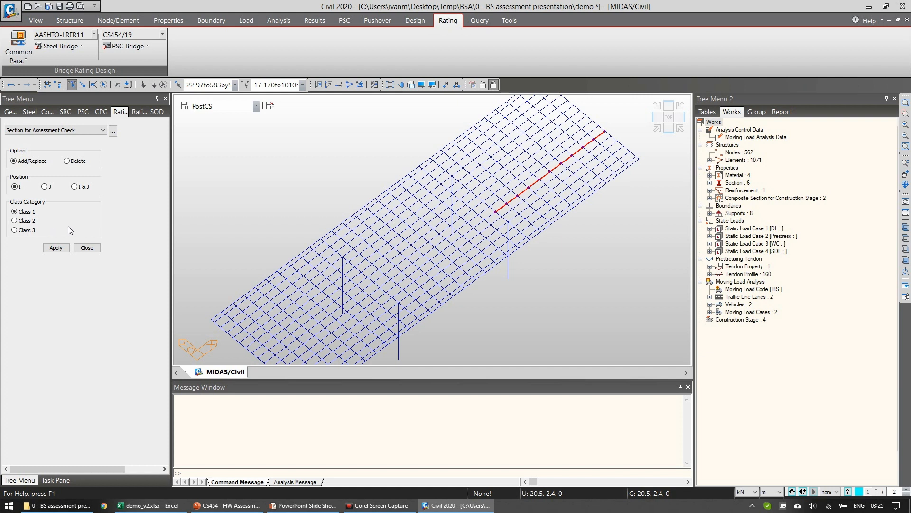
{"action": "left_click", "coordinate": [20, 221]}
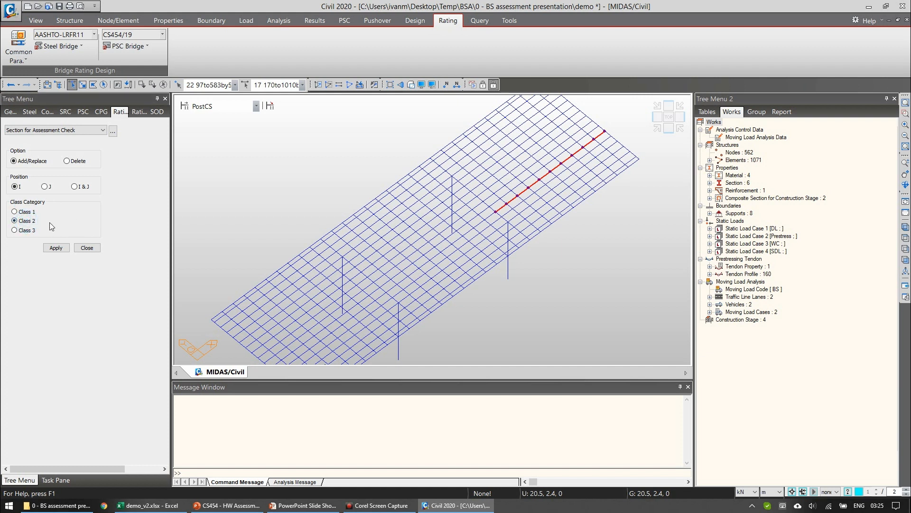
{"action": "left_click", "coordinate": [56, 249]}
{"action": "left_click", "coordinate": [49, 250]}
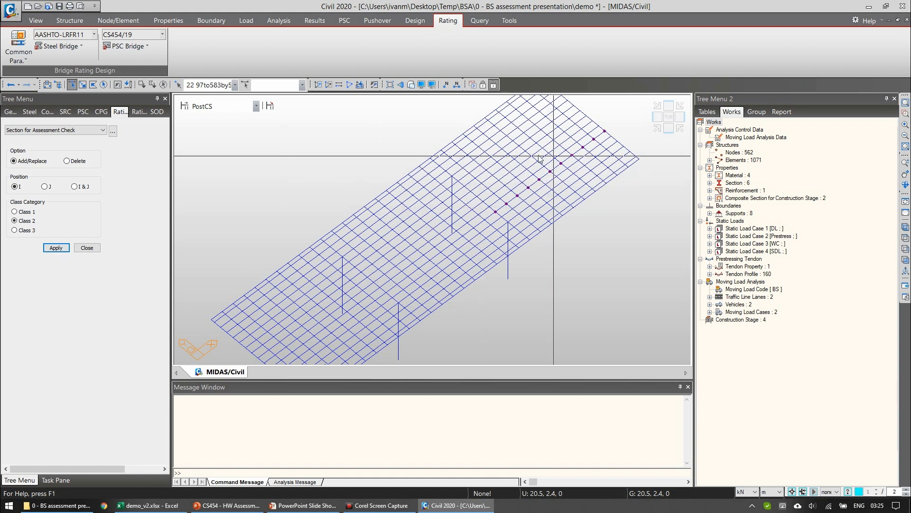
Step: Define the assessment report sections at part I for girder elements 17 and 590, and finish the section definition
{"action": "left_click", "coordinate": [127, 46]}
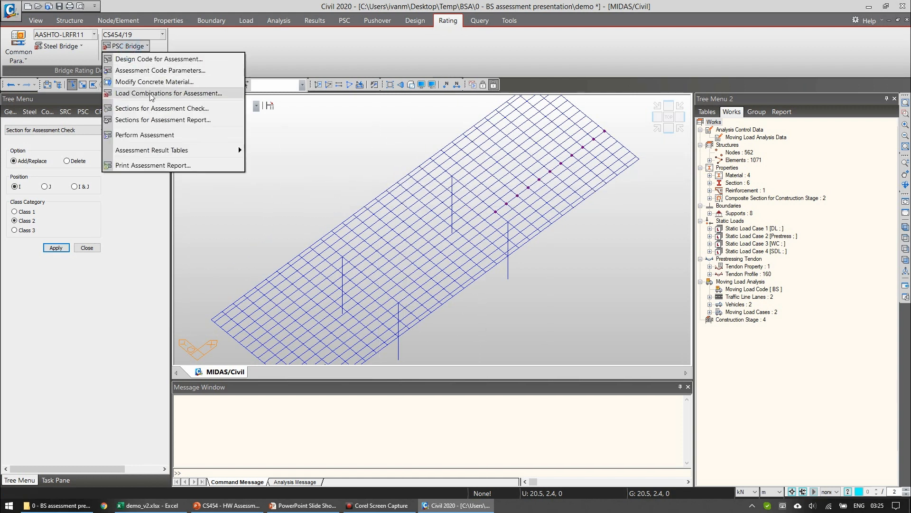
{"action": "left_click", "coordinate": [170, 122]}
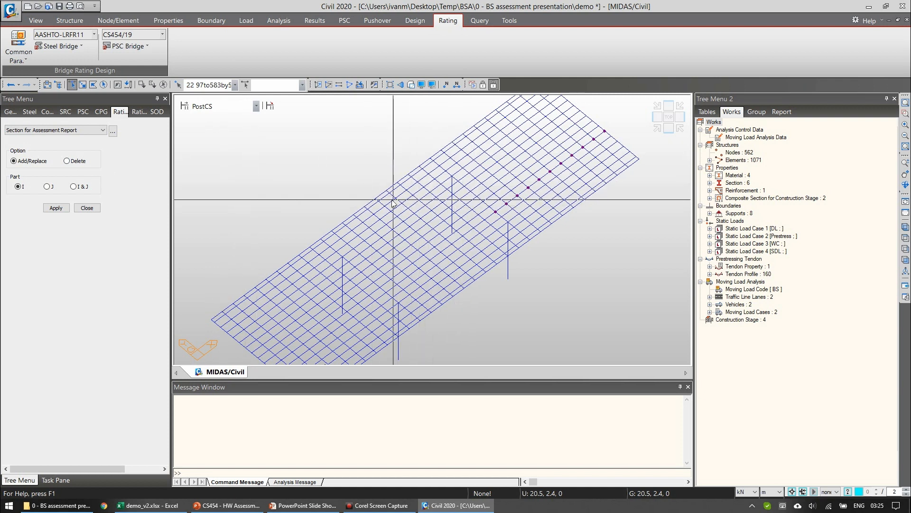
{"action": "left_click", "coordinate": [497, 209]}
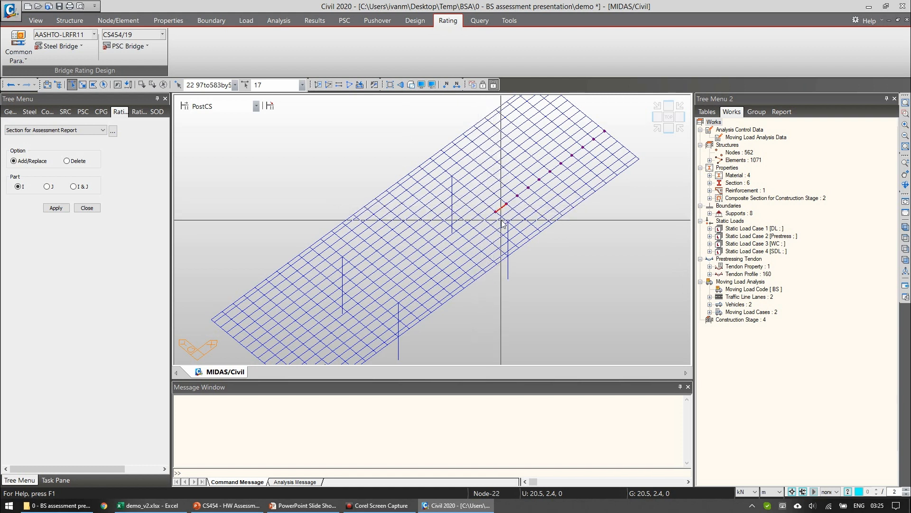
{"action": "left_click", "coordinate": [556, 167]}
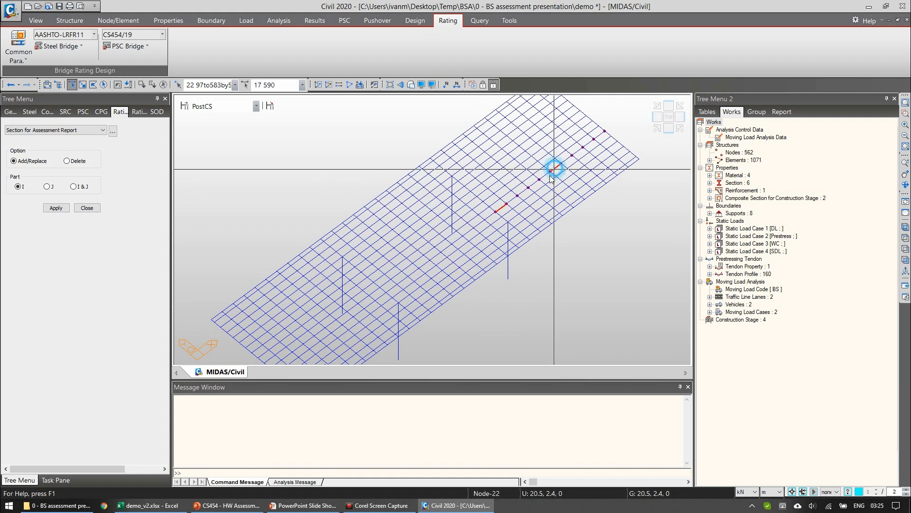
{"action": "left_click", "coordinate": [56, 209]}
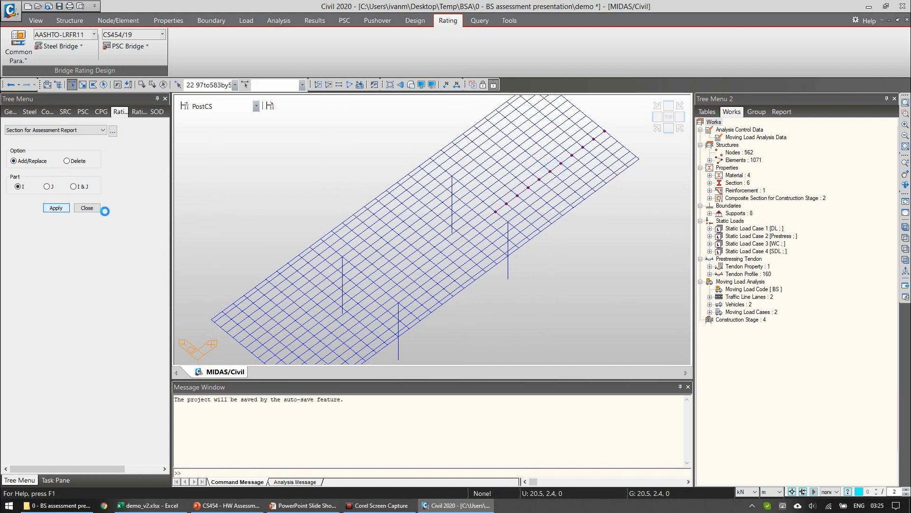
{"action": "left_click", "coordinate": [87, 208]}
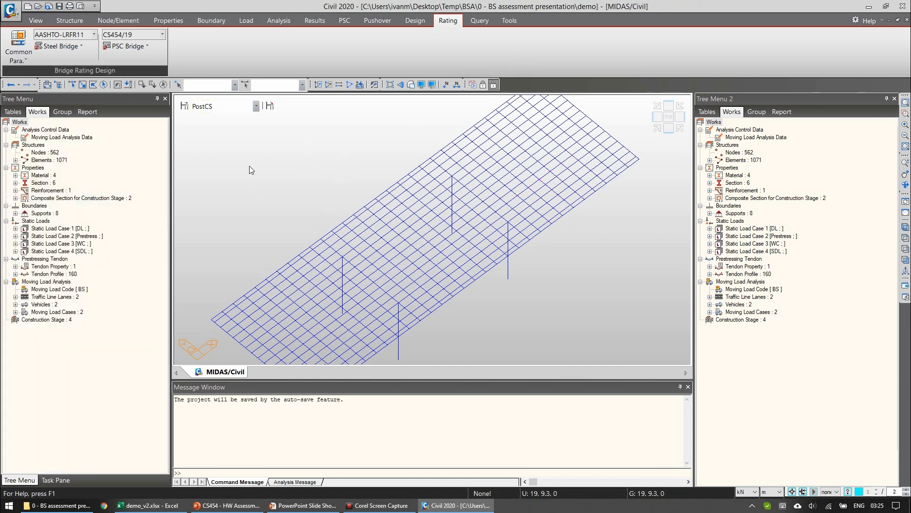
Step: Perform the PSC bridge assessment, agreeing to continue over the existing design results
{"action": "left_click", "coordinate": [138, 46]}
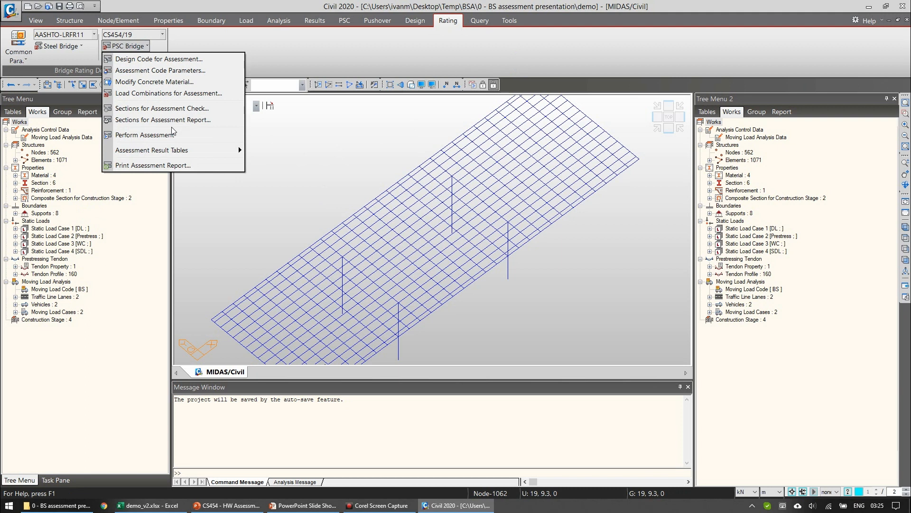
{"action": "left_click", "coordinate": [145, 136]}
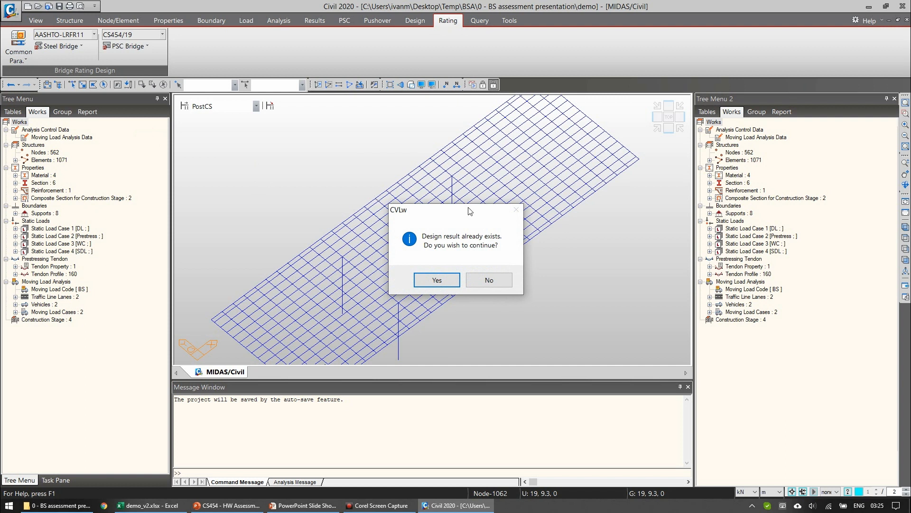
{"action": "left_click", "coordinate": [435, 281]}
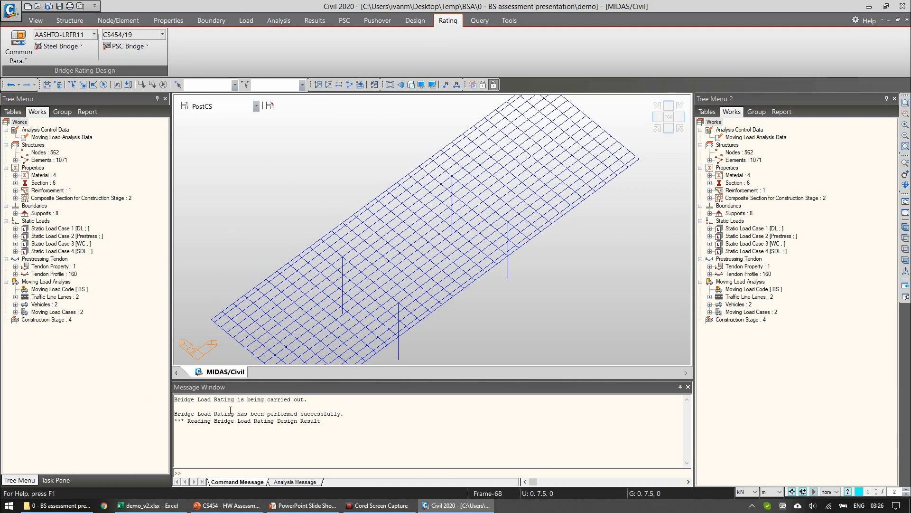
Step: Open the Flexural Reserve Factors Table for elements 17 and 170to1010by105, both parts, rating case ULS1, positive and negative effects
{"action": "left_click", "coordinate": [145, 47]}
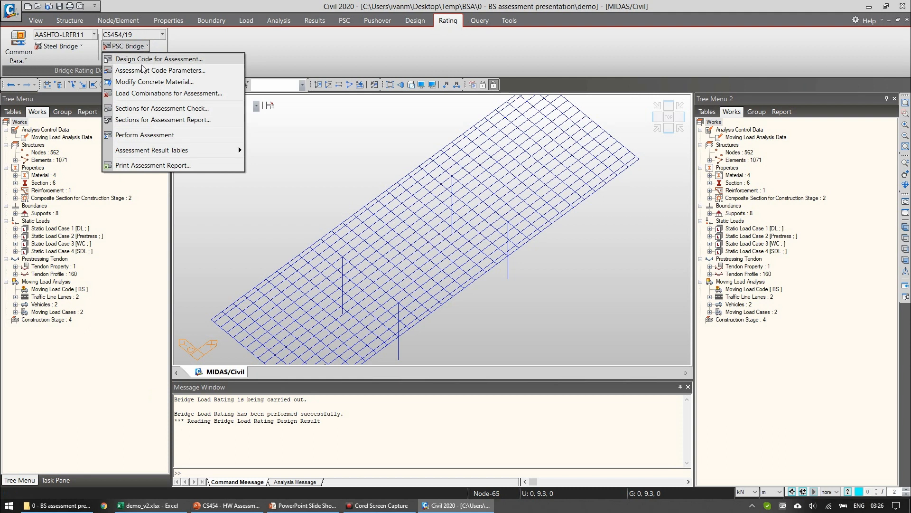
{"action": "mouse_move", "coordinate": [127, 153]}
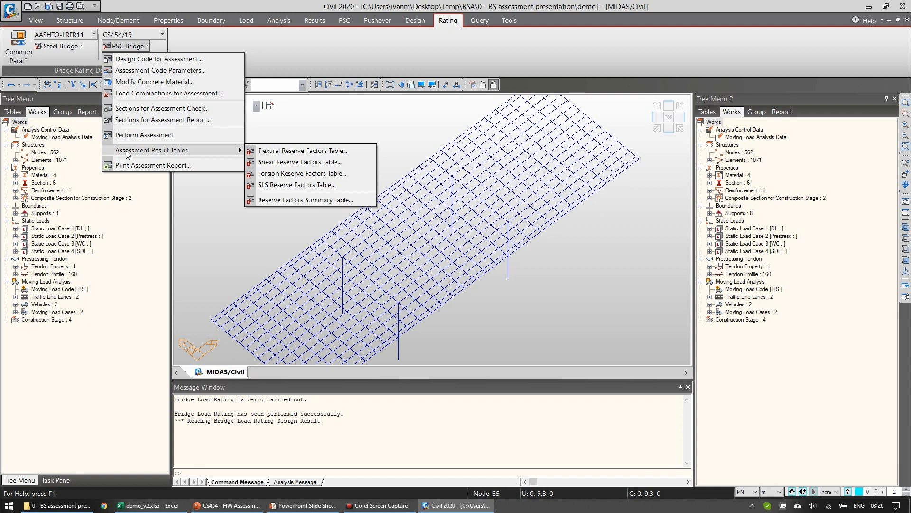
{"action": "left_click", "coordinate": [298, 151]}
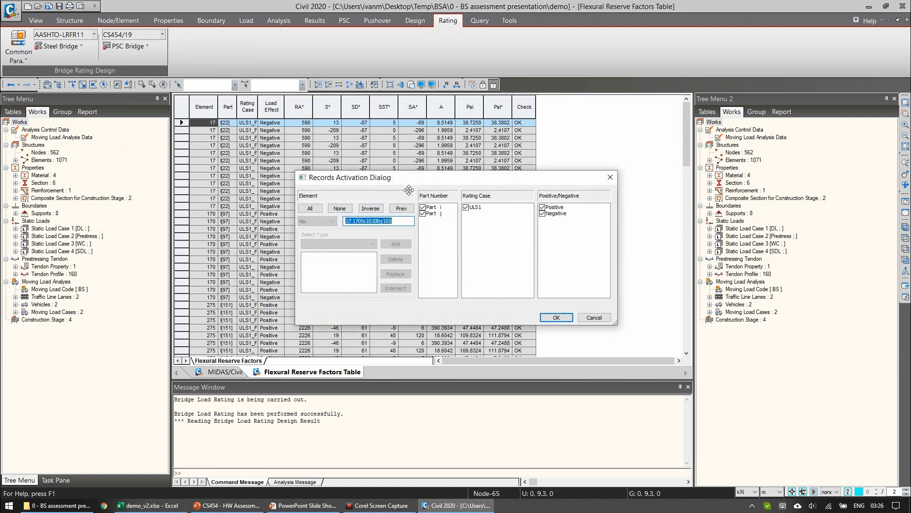
{"action": "left_click_drag", "start_coordinate": [398, 181], "coordinate": [381, 143]}
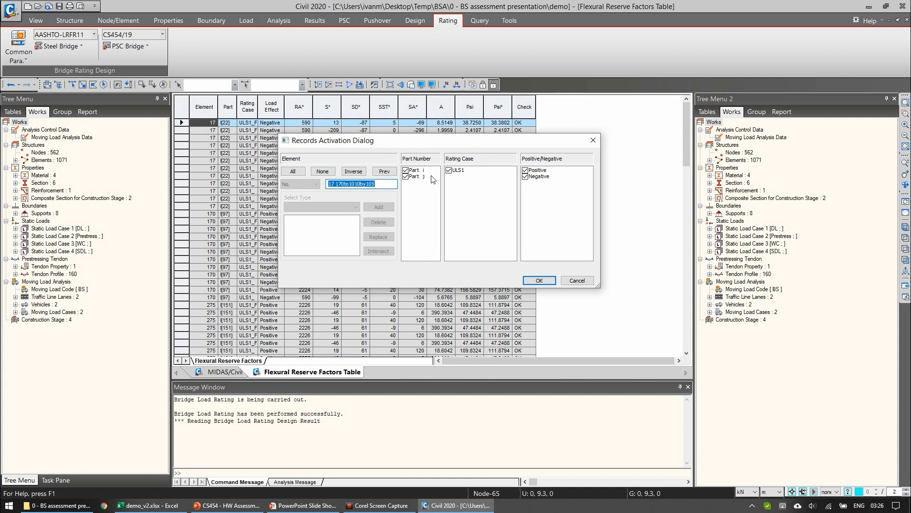
{"action": "left_click", "coordinate": [539, 280]}
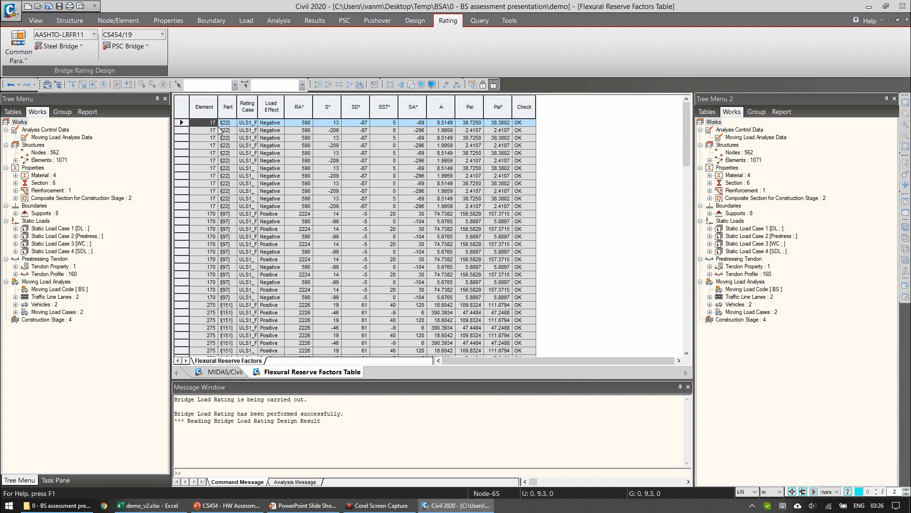
Step: Examine the Element, Part and Rating Case columns of the flexural table, widening Rating Case to show the full case names
{"action": "left_click_drag", "start_coordinate": [205, 123], "coordinate": [206, 320]}
{"action": "left_click", "coordinate": [210, 221]}
{"action": "left_click_drag", "start_coordinate": [227, 124], "coordinate": [229, 244]}
{"action": "left_click", "coordinate": [246, 183]}
{"action": "left_click_drag", "start_coordinate": [253, 137], "coordinate": [254, 259]}
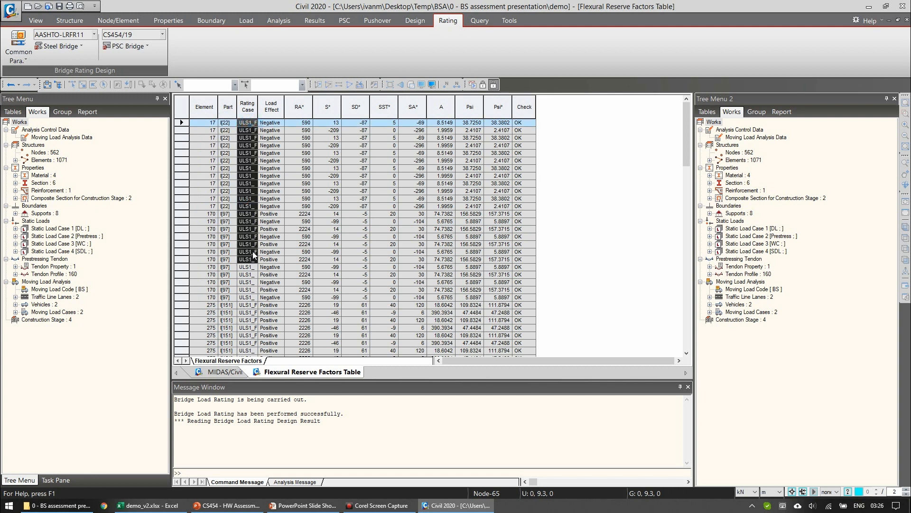
{"action": "left_click_drag", "start_coordinate": [258, 107], "coordinate": [262, 205]}
{"action": "left_click", "coordinate": [261, 146]}
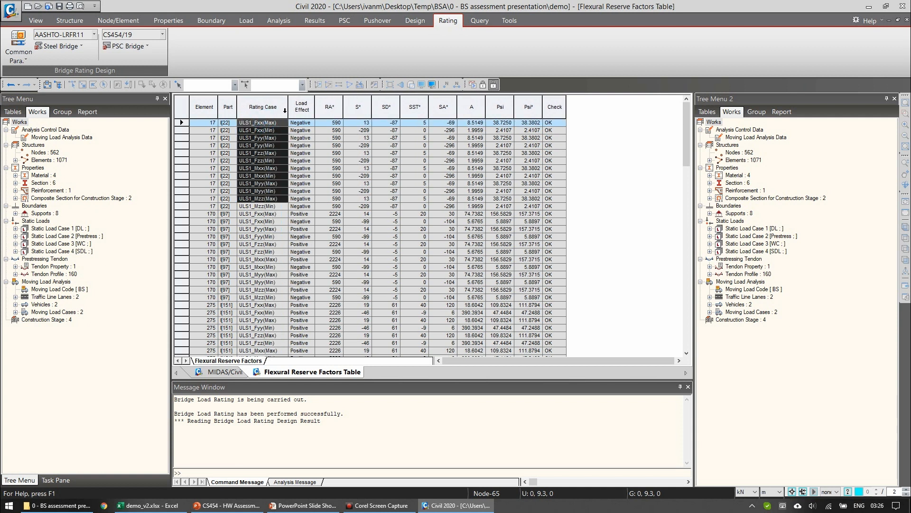
{"action": "left_click_drag", "start_coordinate": [289, 108], "coordinate": [284, 107]}
{"action": "left_click", "coordinate": [261, 145]}
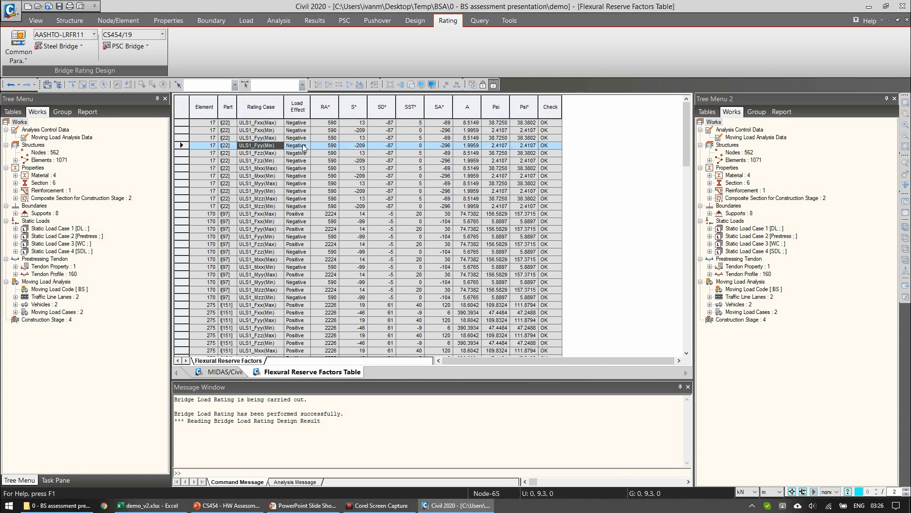
Step: Examine the RA*, S*, SD*, SST* and SA* values for element 17 in the flexural reserve factors table
{"action": "left_click_drag", "start_coordinate": [326, 122], "coordinate": [529, 131]}
{"action": "left_click", "coordinate": [492, 138]}
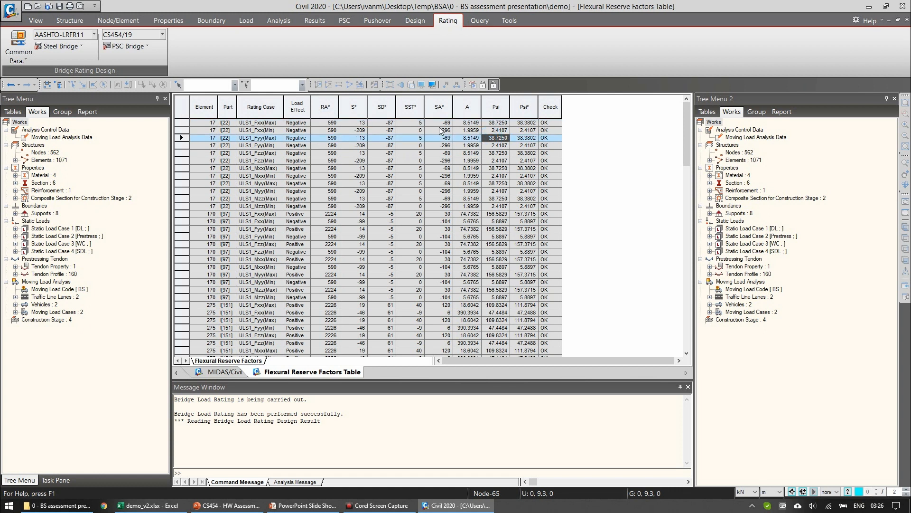
{"action": "left_click", "coordinate": [324, 146]}
{"action": "left_click", "coordinate": [326, 108]}
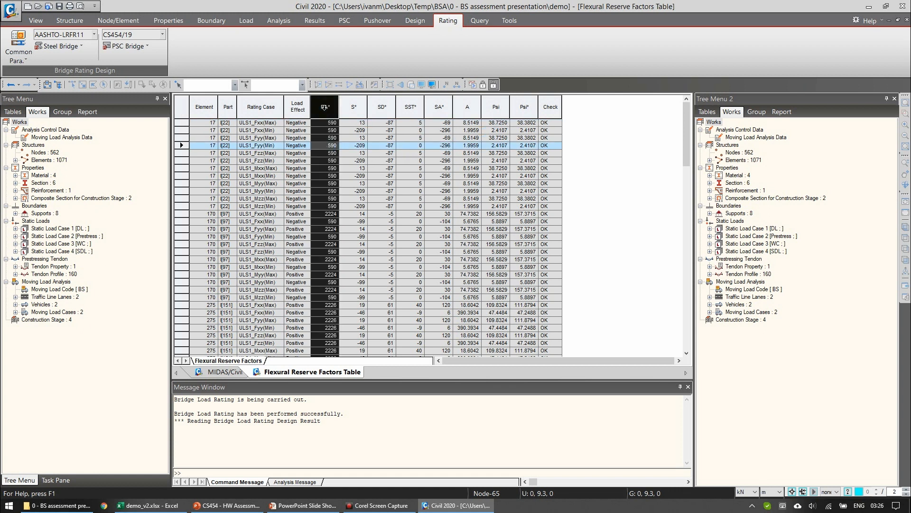
{"action": "left_click", "coordinate": [328, 130]}
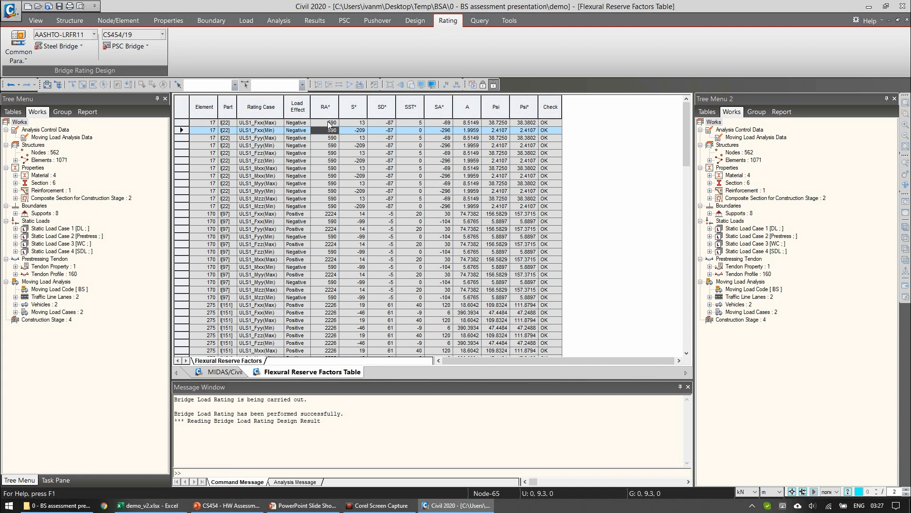
{"action": "left_click", "coordinate": [329, 124]}
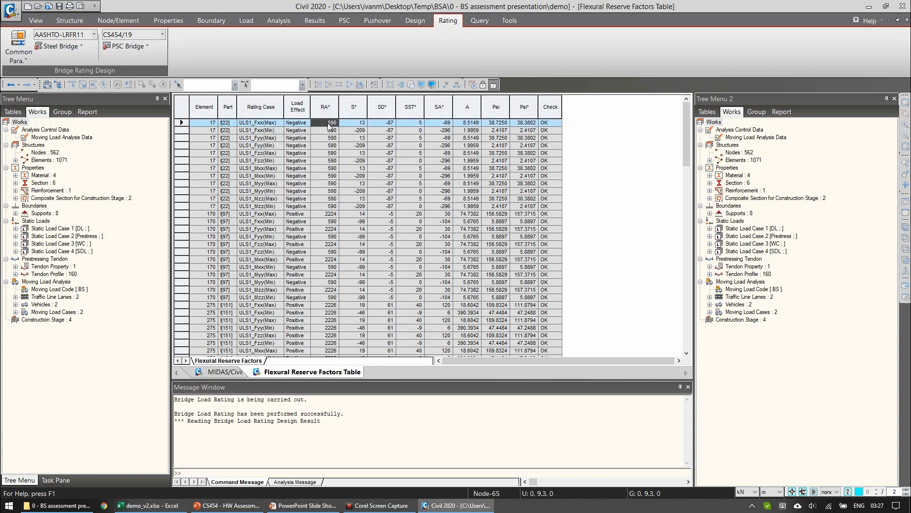
{"action": "left_click", "coordinate": [349, 124]}
{"action": "left_click", "coordinate": [382, 122]}
{"action": "left_click", "coordinate": [410, 123]}
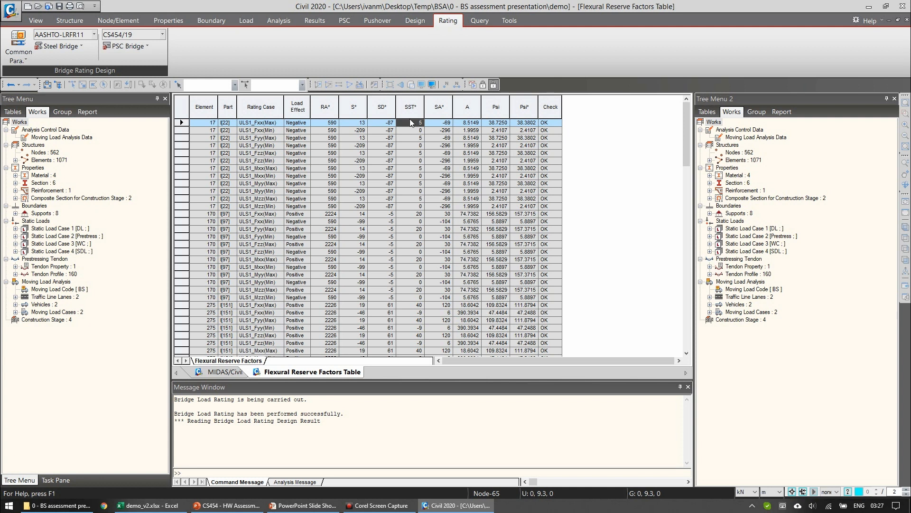
{"action": "left_click", "coordinate": [442, 125]}
Step: Examine the A, Psi and Psi* reserve factors of element 17's ULS1_Fxx(Max) case and review the Check results down the table
{"action": "left_click", "coordinate": [460, 116]}
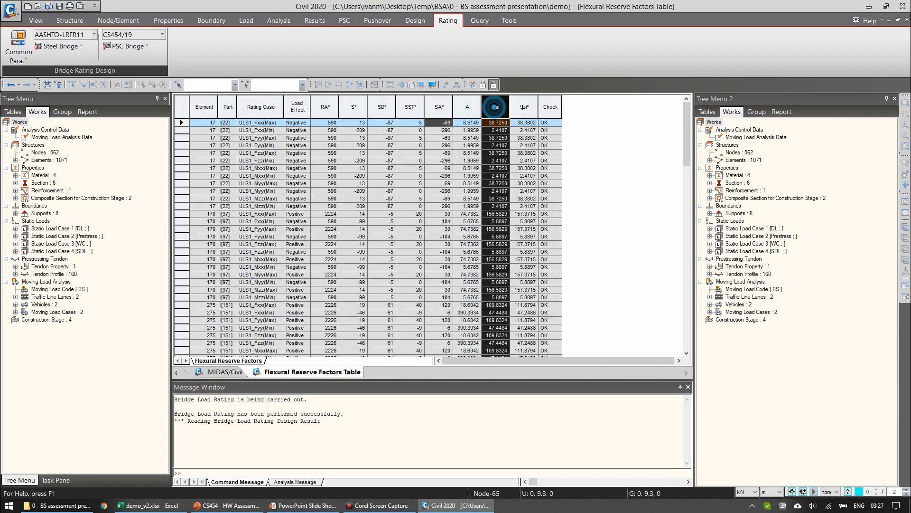
{"action": "left_click", "coordinate": [472, 123]}
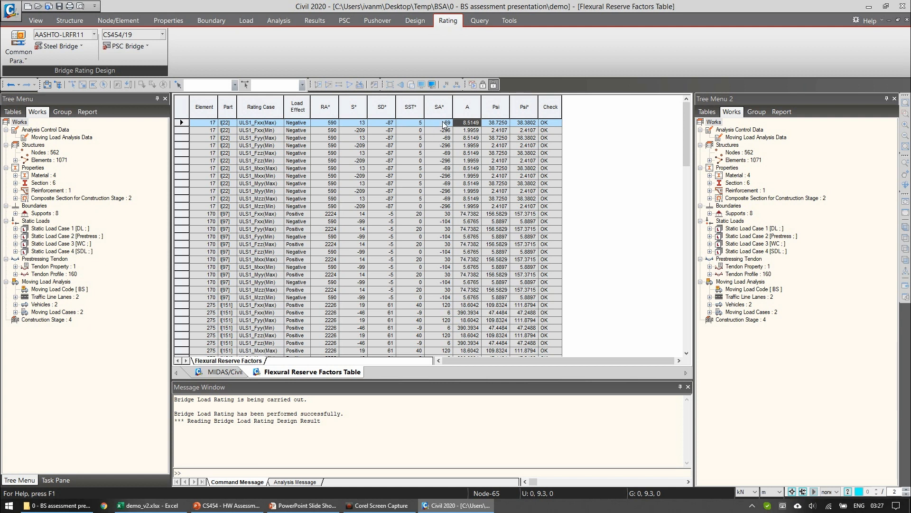
{"action": "left_click", "coordinate": [492, 124]}
{"action": "key", "text": "Right"}
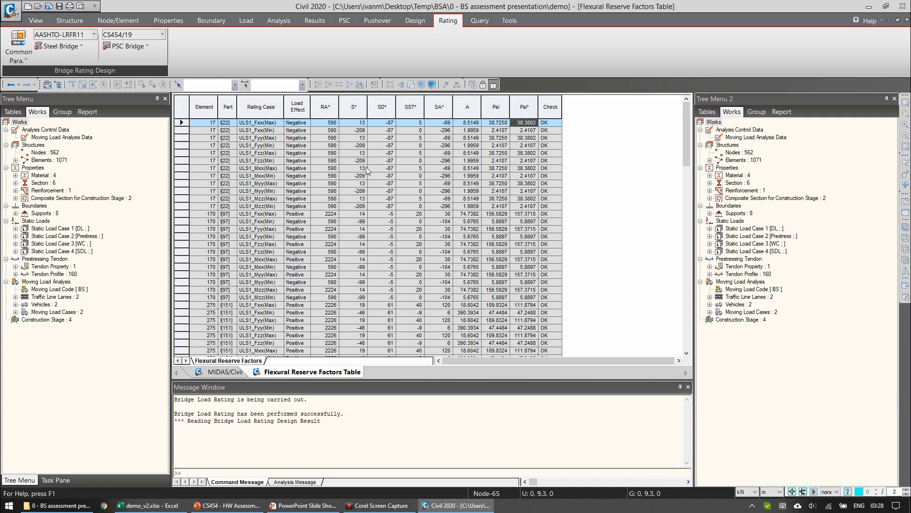
{"action": "left_click", "coordinate": [356, 124]}
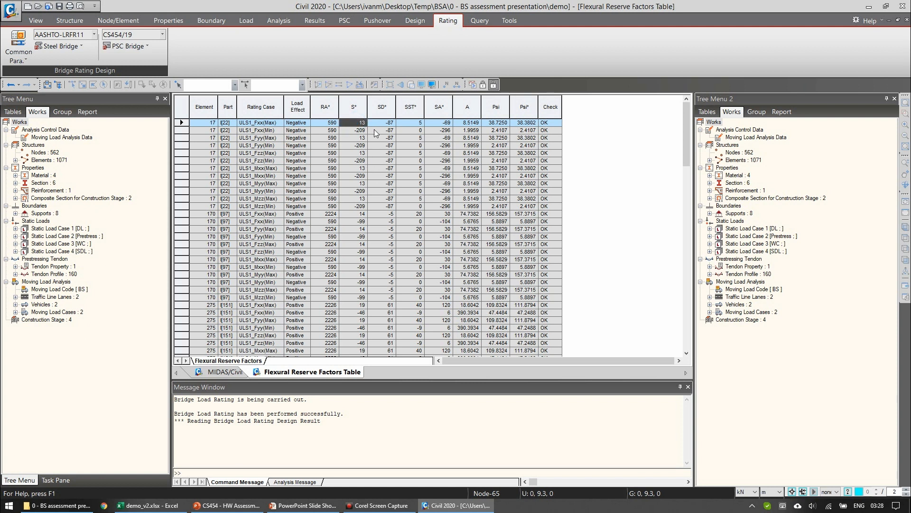
{"action": "left_click", "coordinate": [550, 122]}
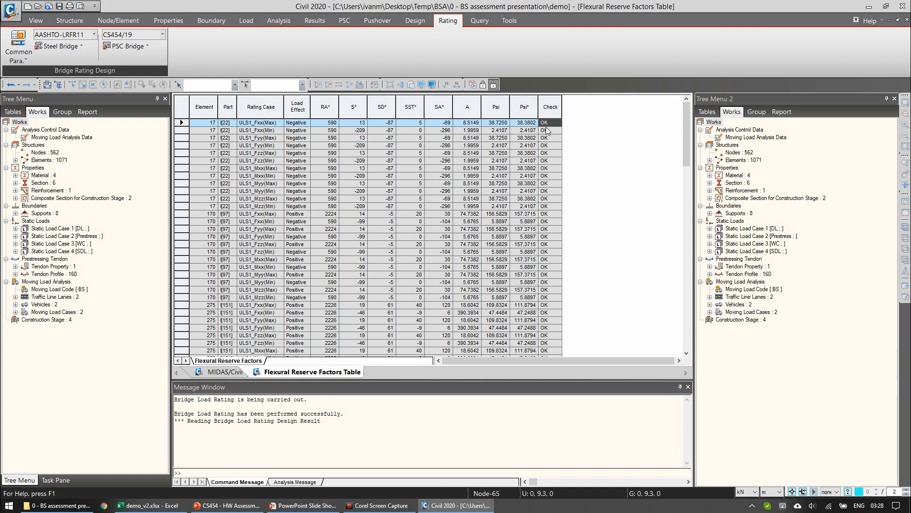
{"action": "scroll", "coordinate": [547, 166], "scroll_direction": "down", "scroll_amount": 10}
{"action": "scroll", "coordinate": [548, 167], "scroll_direction": "up", "scroll_amount": 10}
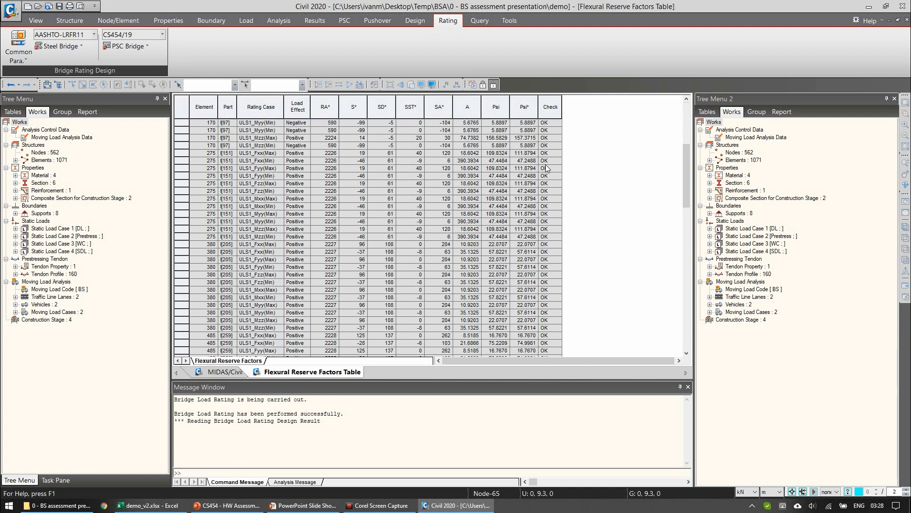
Step: Open the Shear Reserve Factors Table for elements 17 and 170to1010by105, both parts, rating case ULS1
{"action": "left_click", "coordinate": [546, 146]}
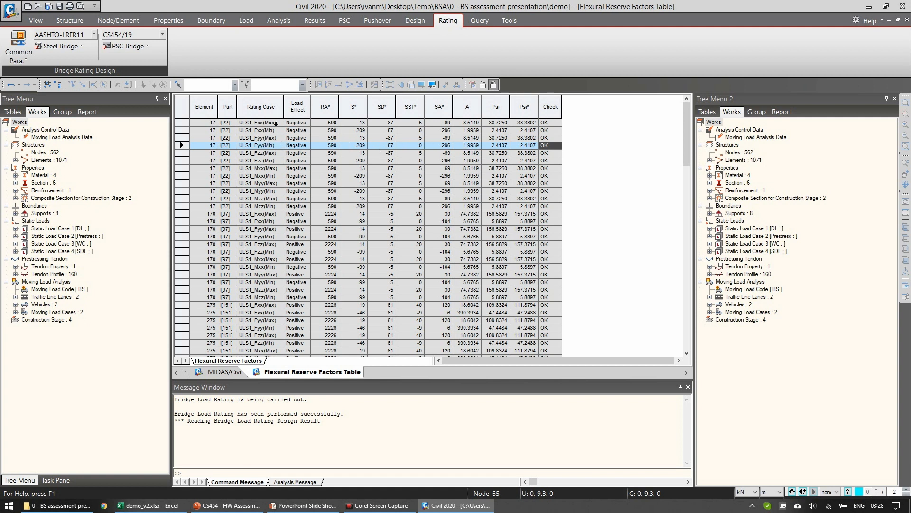
{"action": "left_click", "coordinate": [138, 47]}
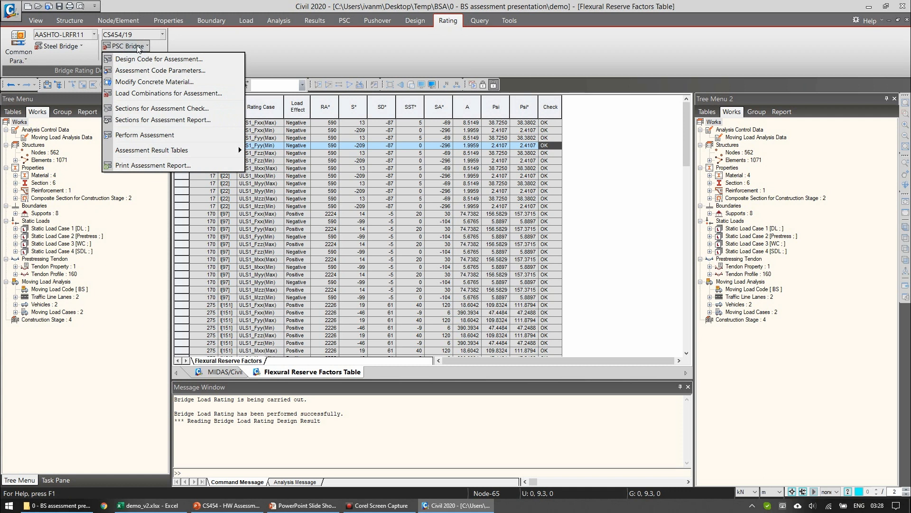
{"action": "mouse_move", "coordinate": [165, 152]}
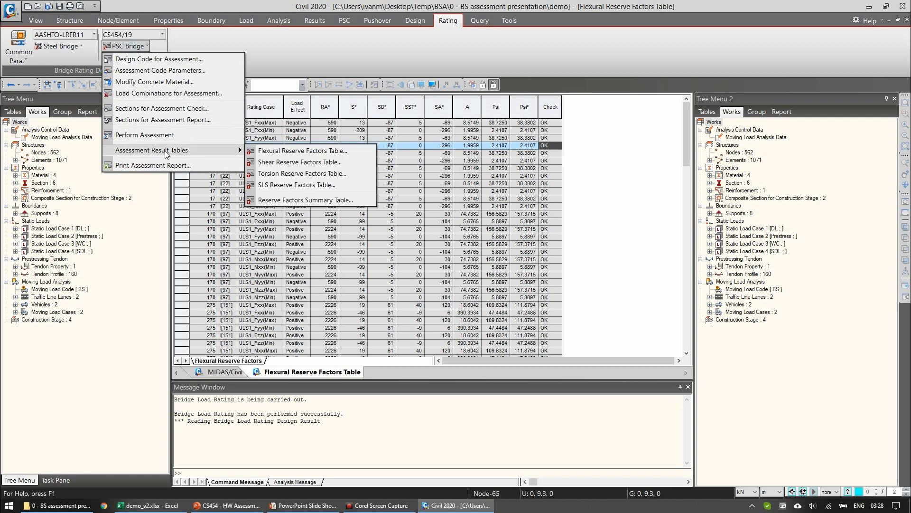
{"action": "left_click", "coordinate": [307, 163]}
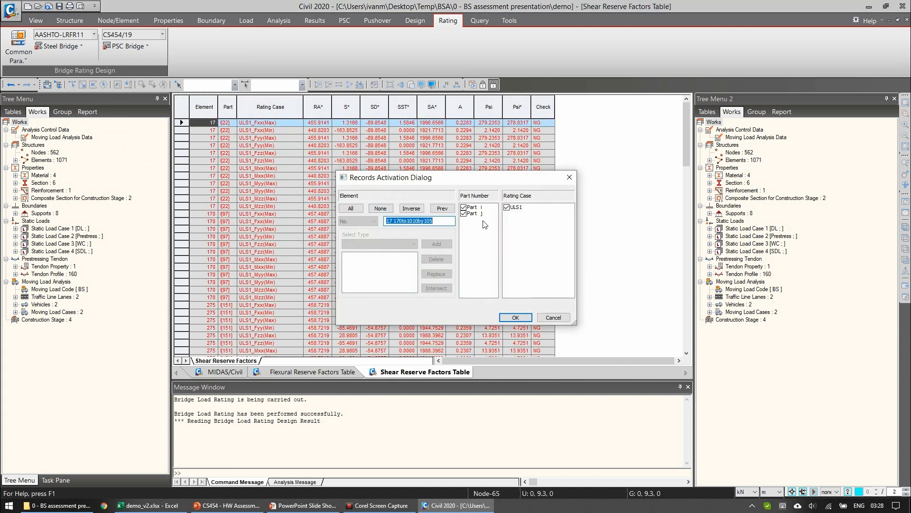
{"action": "left_click", "coordinate": [521, 318]}
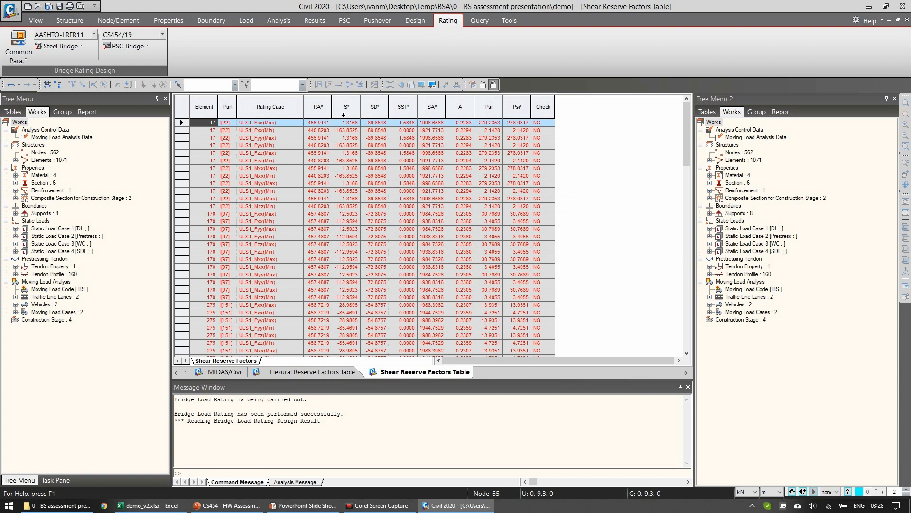
Step: Examine the shear table's columns from RA* to Check across the rows of elements 17 and 170
{"action": "left_click_drag", "start_coordinate": [321, 112], "coordinate": [550, 110]}
{"action": "left_click", "coordinate": [377, 152]}
{"action": "left_click", "coordinate": [345, 151]}
{"action": "left_click_drag", "start_coordinate": [202, 120], "coordinate": [460, 232]}
{"action": "left_click", "coordinate": [460, 237]}
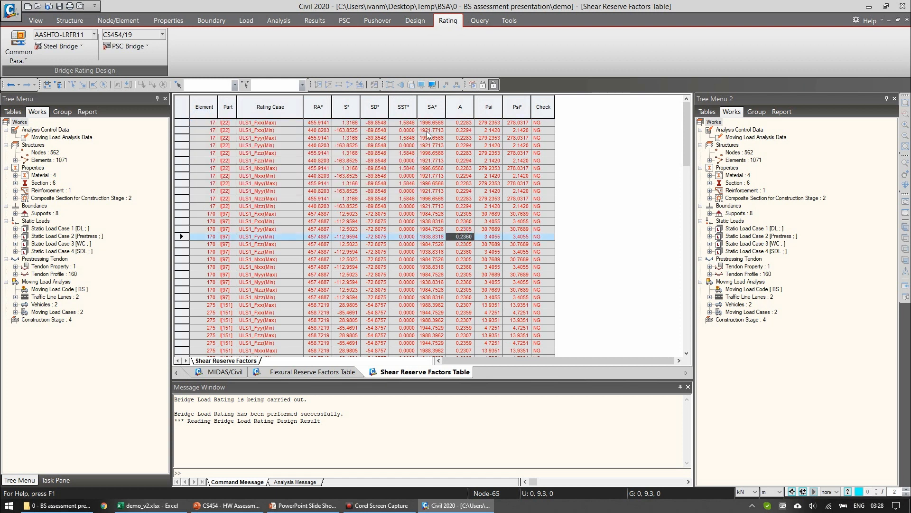
Step: Review the adequacy factor A values for element 17 and compare them with the remaining elements in the shear table
{"action": "left_click_drag", "start_coordinate": [463, 123], "coordinate": [469, 243]}
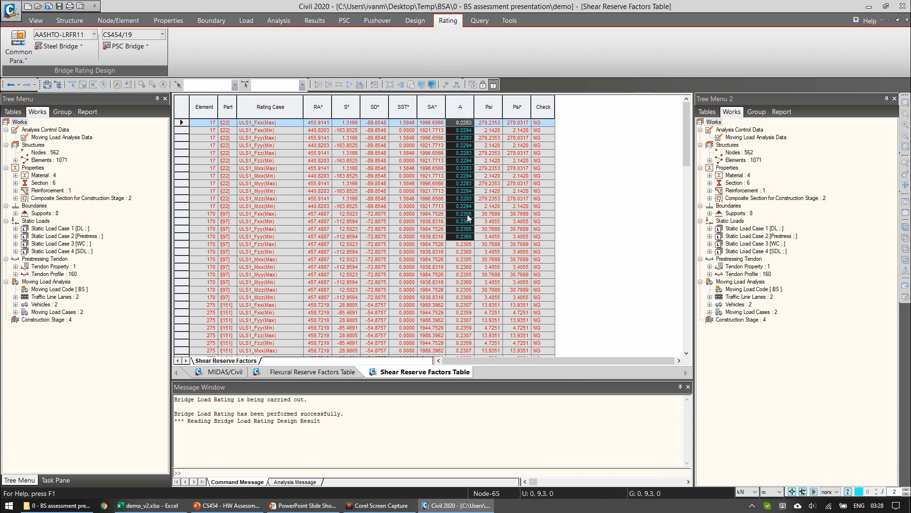
{"action": "left_click", "coordinate": [467, 183]}
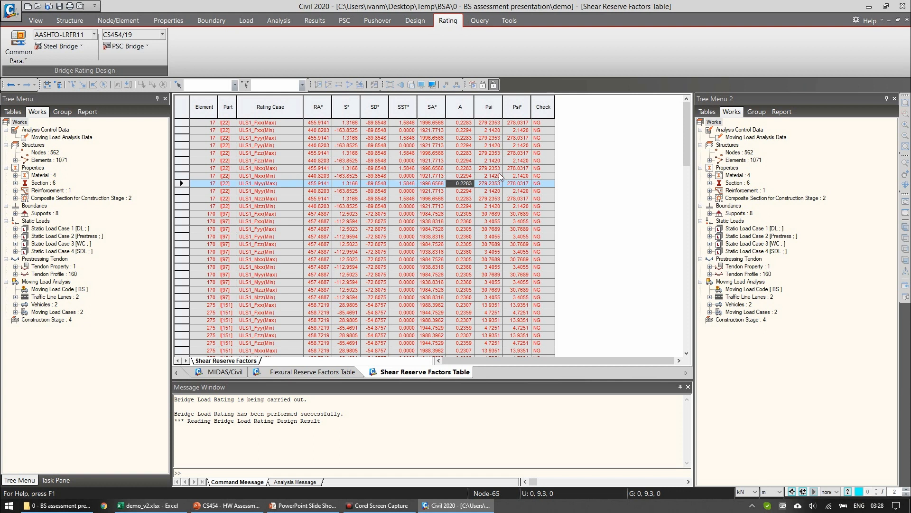
{"action": "scroll", "coordinate": [443, 185], "scroll_direction": "down", "scroll_amount": 11}
{"action": "scroll", "coordinate": [442, 191], "scroll_direction": "down", "scroll_amount": 1}
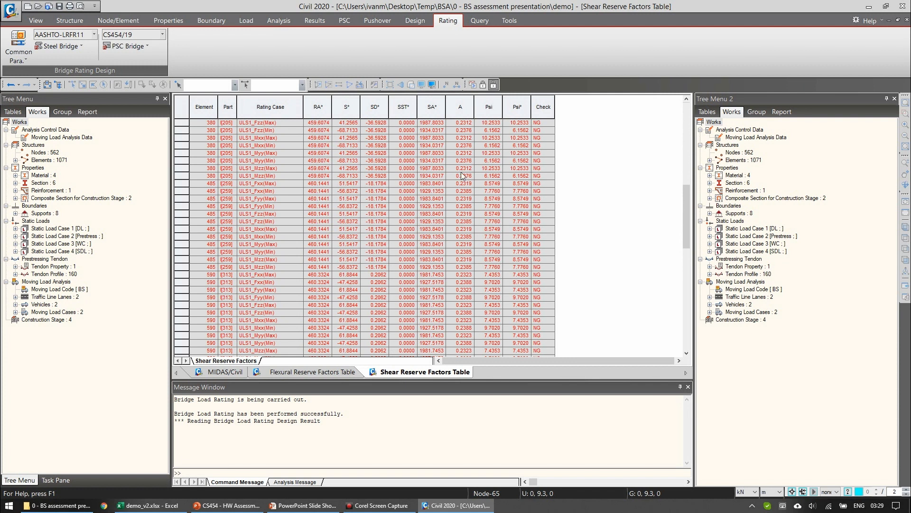
{"action": "scroll", "coordinate": [478, 191], "scroll_direction": "up", "scroll_amount": 6}
{"action": "scroll", "coordinate": [422, 164], "scroll_direction": "up", "scroll_amount": 7}
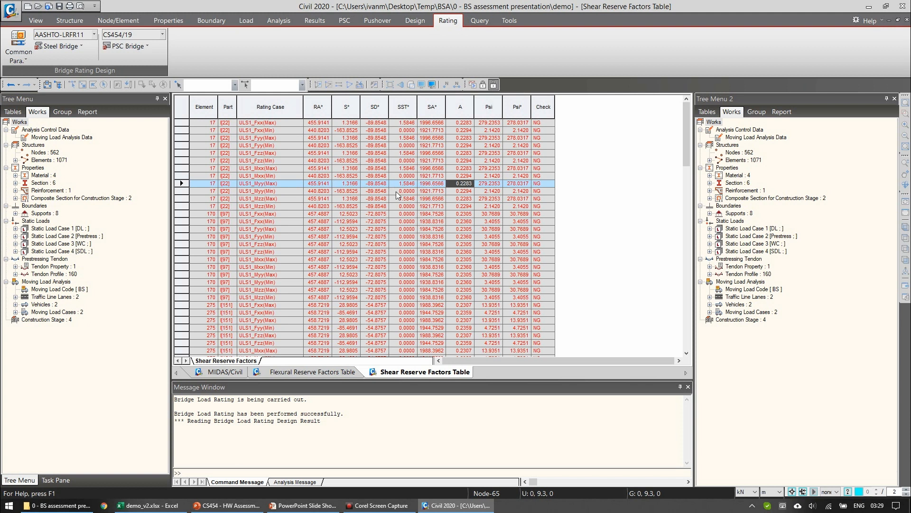
Step: Switch to the demo_v2.xlsx report in Excel and review the Summary of Assessment factors for elements 17 and 1010
{"action": "left_click", "coordinate": [147, 45]}
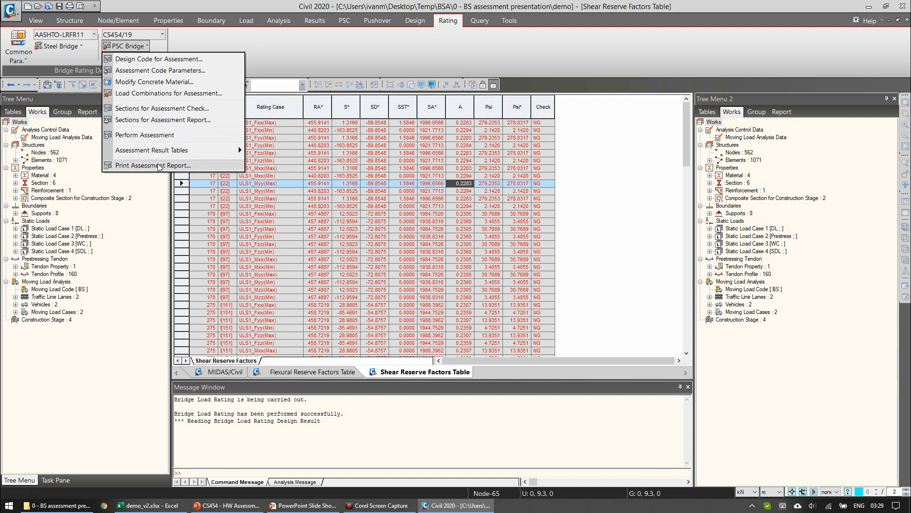
{"action": "left_click", "coordinate": [373, 175]}
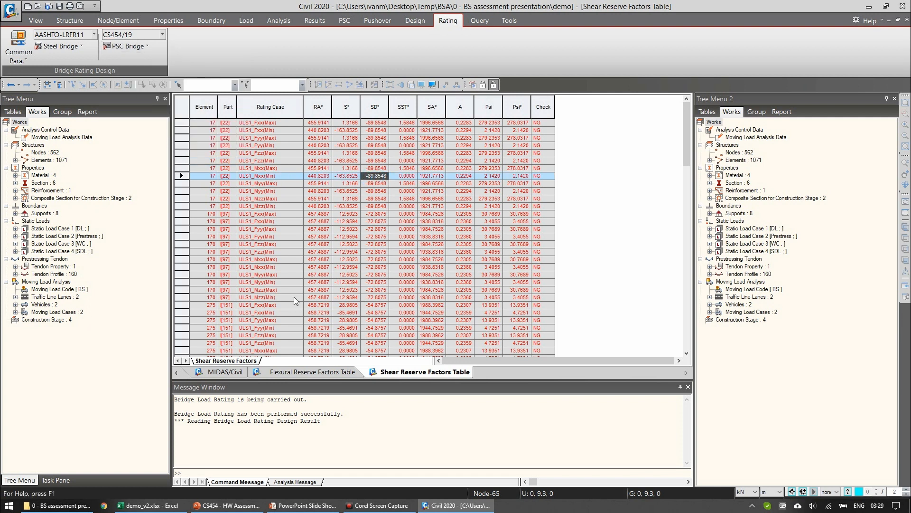
{"action": "left_click", "coordinate": [146, 506]}
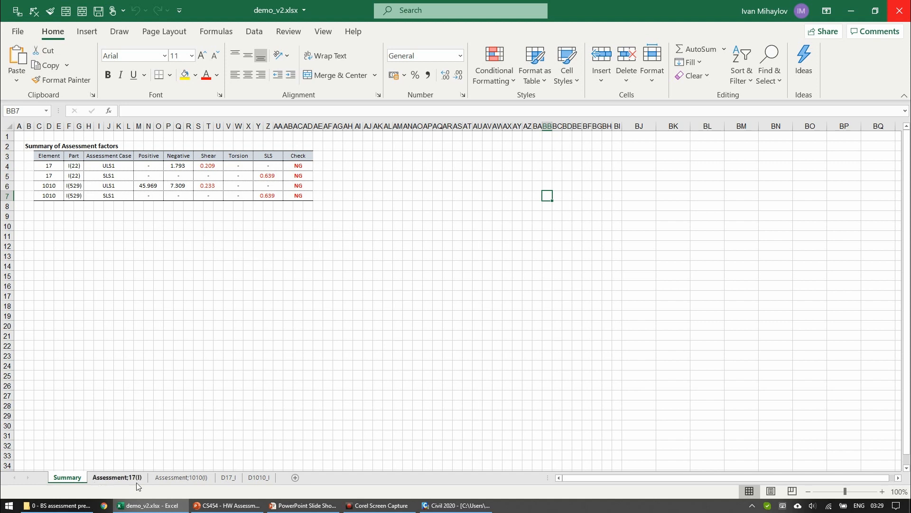
{"action": "left_click", "coordinate": [77, 478]}
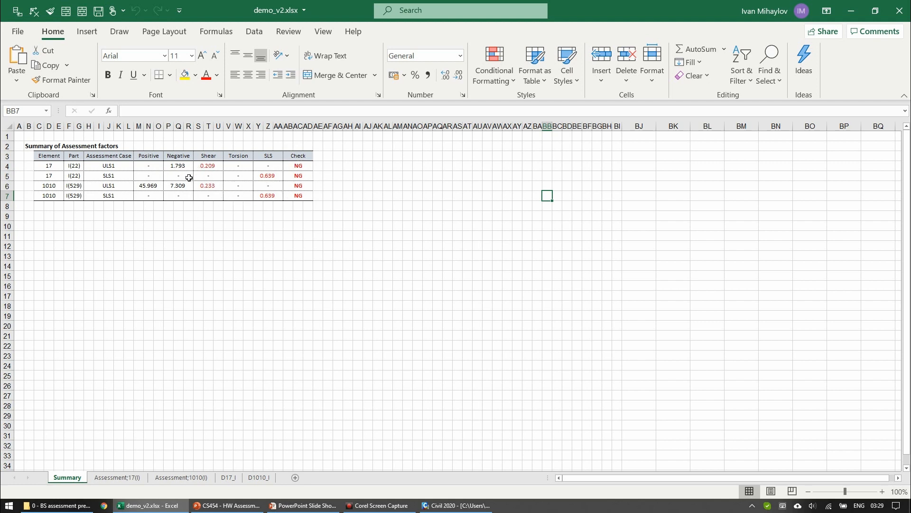
Step: Read the Assessment;17(I) sheet from the design condition through the flexural and shear reserve factors
{"action": "left_click", "coordinate": [119, 477]}
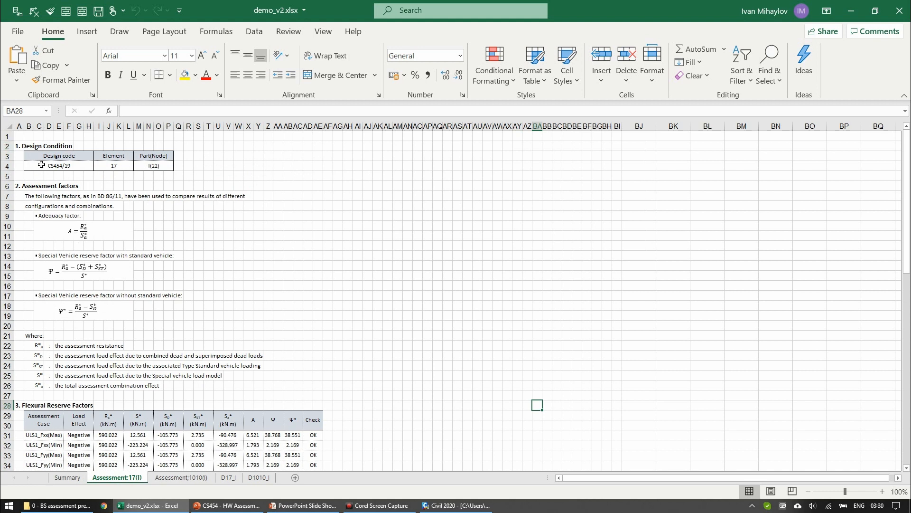
{"action": "scroll", "coordinate": [90, 315], "scroll_direction": "down", "scroll_amount": 2}
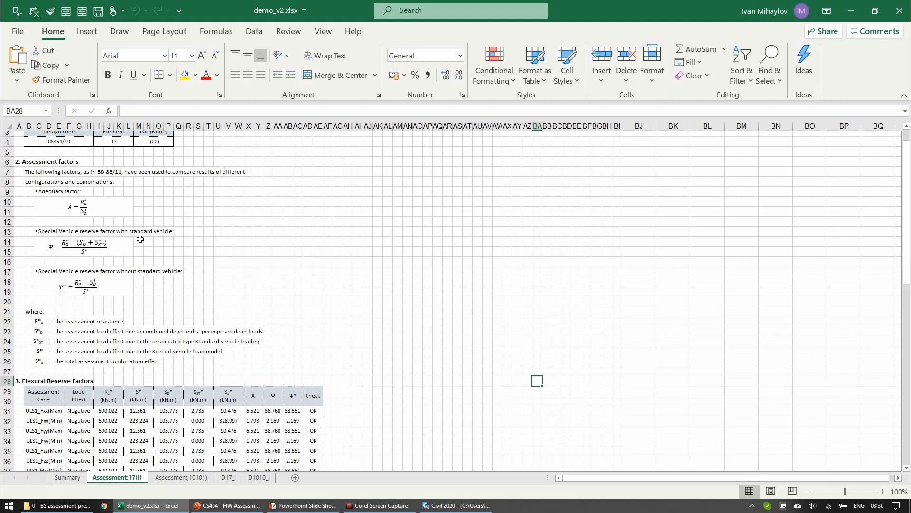
{"action": "scroll", "coordinate": [111, 259], "scroll_direction": "down", "scroll_amount": 3}
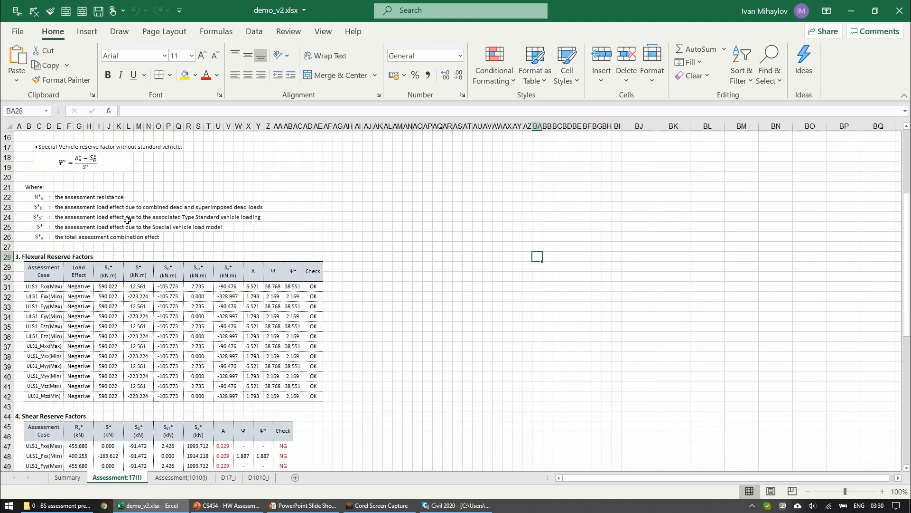
{"action": "scroll", "coordinate": [68, 232], "scroll_direction": "down", "scroll_amount": 2}
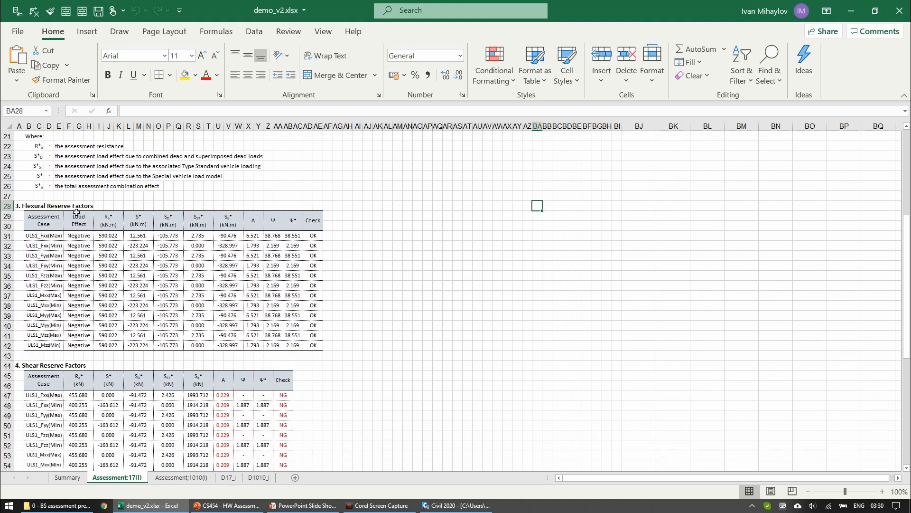
{"action": "scroll", "coordinate": [84, 217], "scroll_direction": "down", "scroll_amount": 2}
{"action": "scroll", "coordinate": [115, 297], "scroll_direction": "down", "scroll_amount": 3}
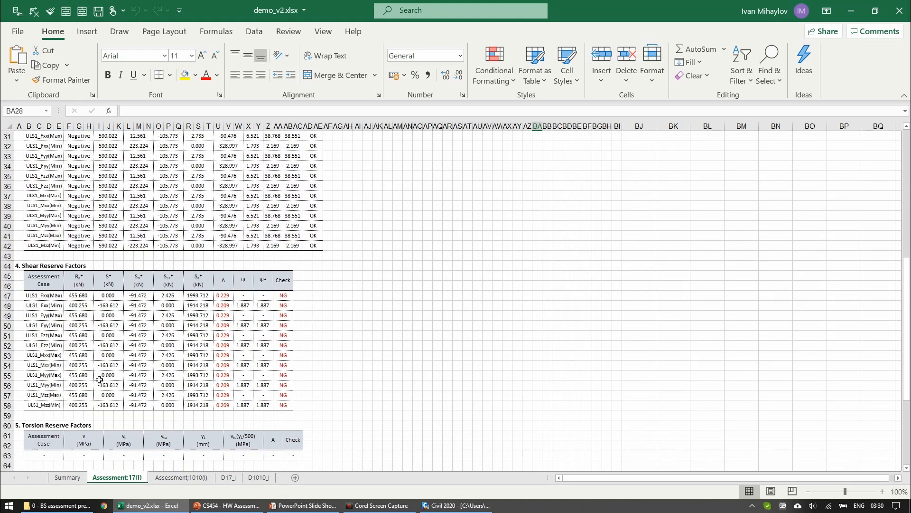
Step: Recheck the A, Ψ and Ψ* formulas for element 17, then review its reserve factors through the serviceability limit state
{"action": "scroll", "coordinate": [163, 294], "scroll_direction": "up", "scroll_amount": 5}
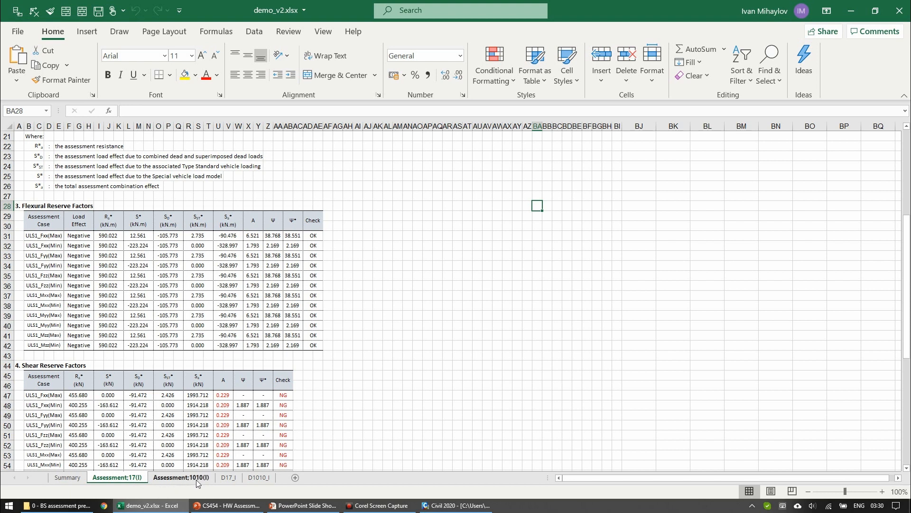
{"action": "scroll", "coordinate": [142, 348], "scroll_direction": "up", "scroll_amount": 5}
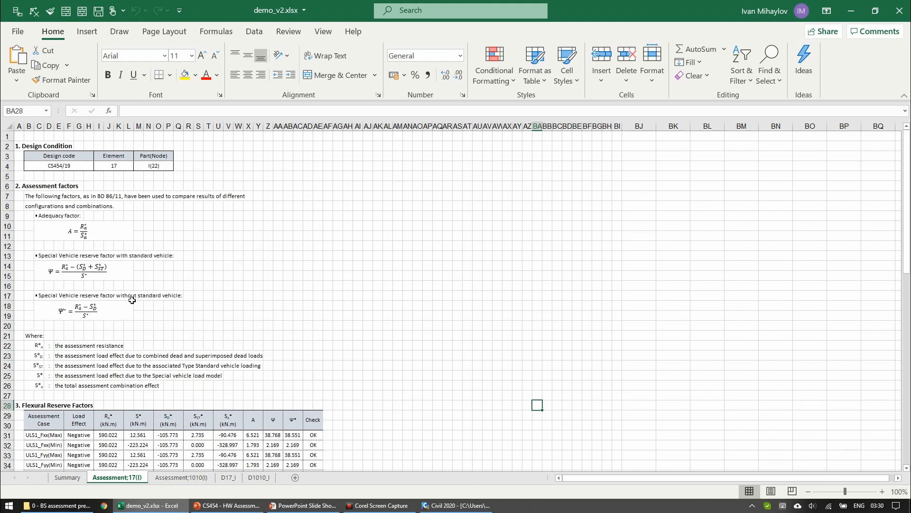
{"action": "scroll", "coordinate": [142, 266], "scroll_direction": "down", "scroll_amount": 3}
{"action": "scroll", "coordinate": [185, 226], "scroll_direction": "up", "scroll_amount": 5}
{"action": "scroll", "coordinate": [171, 242], "scroll_direction": "down", "scroll_amount": 7}
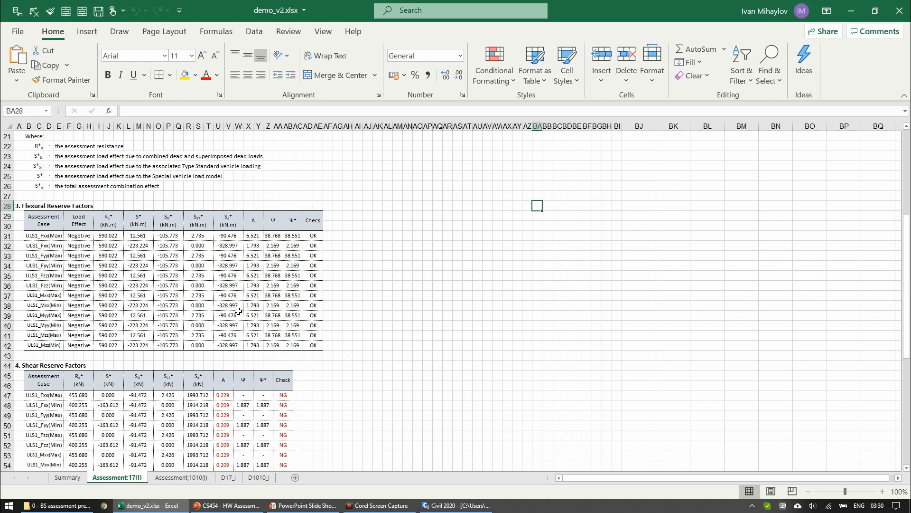
{"action": "scroll", "coordinate": [285, 276], "scroll_direction": "down", "scroll_amount": 5}
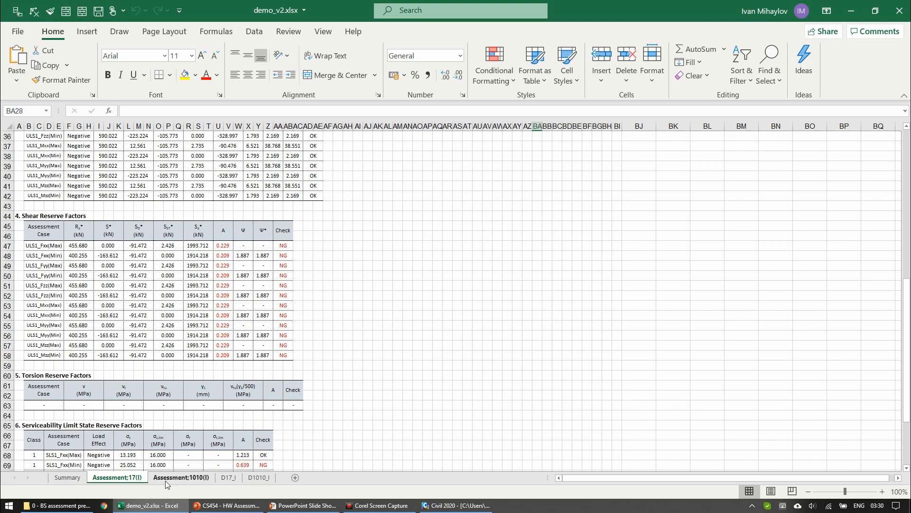
Step: Open the detailed D17_I sheet and examine its design condition, section properties and partial safety factors
{"action": "left_click", "coordinate": [229, 477]}
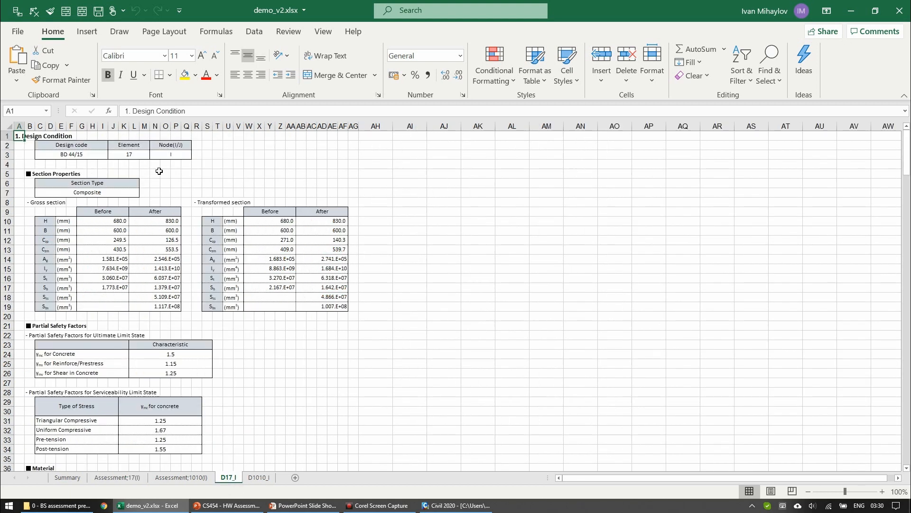
{"action": "left_click", "coordinate": [377, 155]}
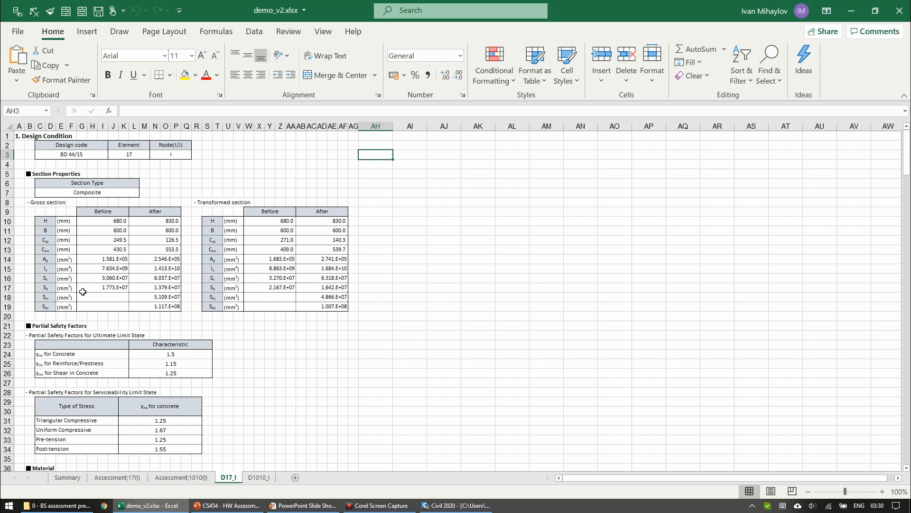
{"action": "scroll", "coordinate": [122, 218], "scroll_direction": "down", "scroll_amount": 2}
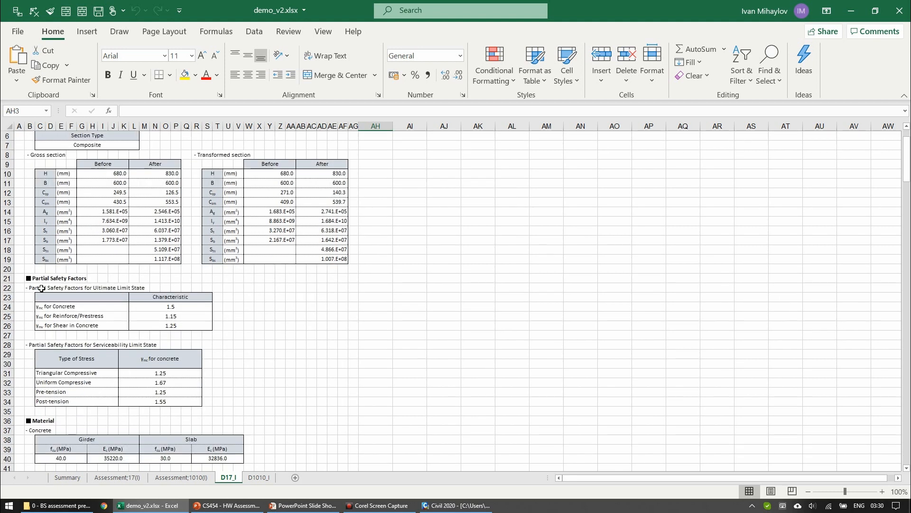
{"action": "scroll", "coordinate": [162, 275], "scroll_direction": "down", "scroll_amount": 3}
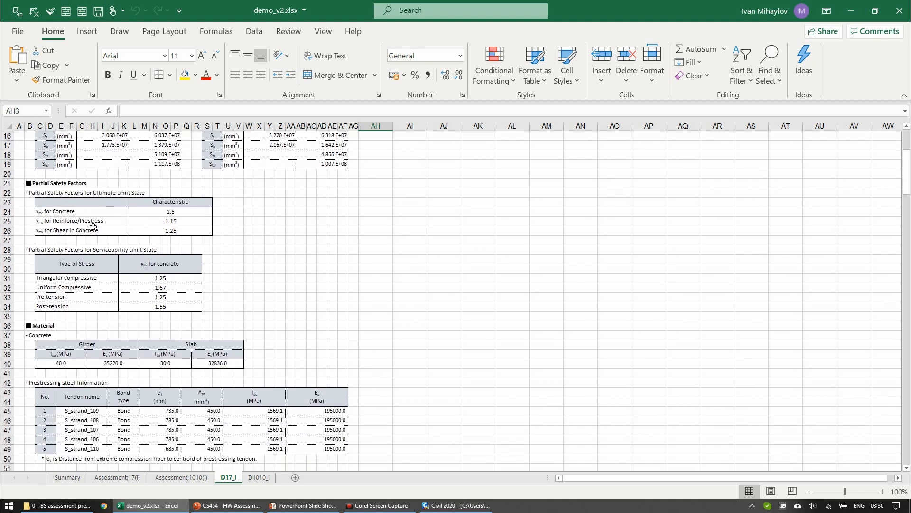
Step: Examine the Material section of the D17_I sheet, covering concrete, prestressing steel, and longitudinal and transverse reinforcement
{"action": "scroll", "coordinate": [54, 345], "scroll_direction": "down", "scroll_amount": 3}
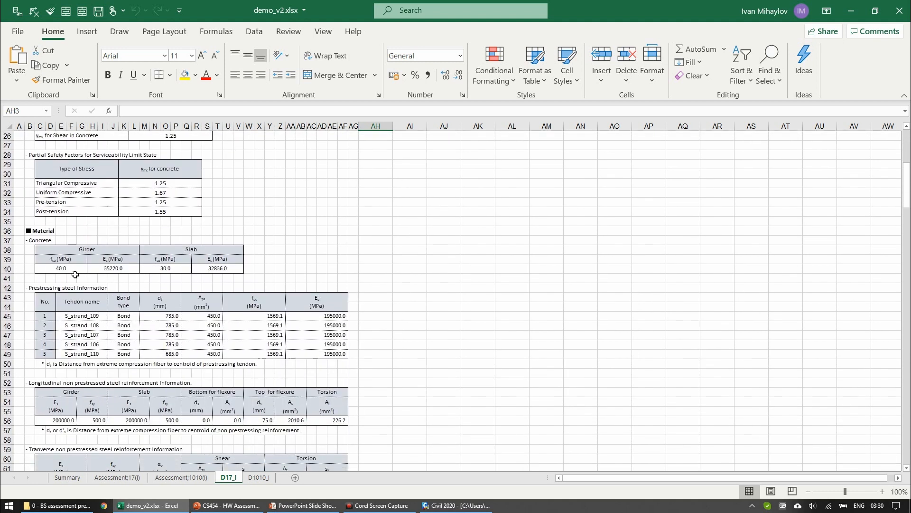
{"action": "scroll", "coordinate": [237, 246], "scroll_direction": "down", "scroll_amount": 2}
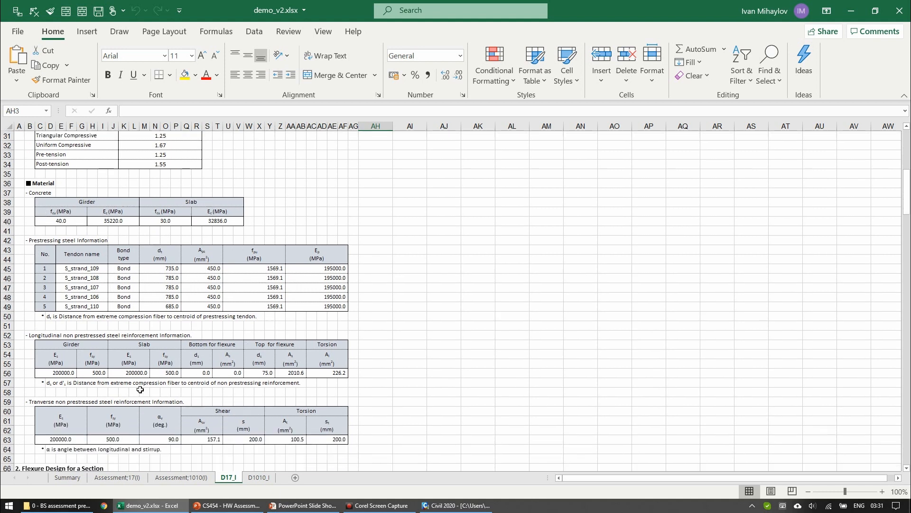
{"action": "scroll", "coordinate": [197, 280], "scroll_direction": "down", "scroll_amount": 4}
{"action": "scroll", "coordinate": [199, 257], "scroll_direction": "up", "scroll_amount": 4}
{"action": "scroll", "coordinate": [199, 256], "scroll_direction": "down", "scroll_amount": 2}
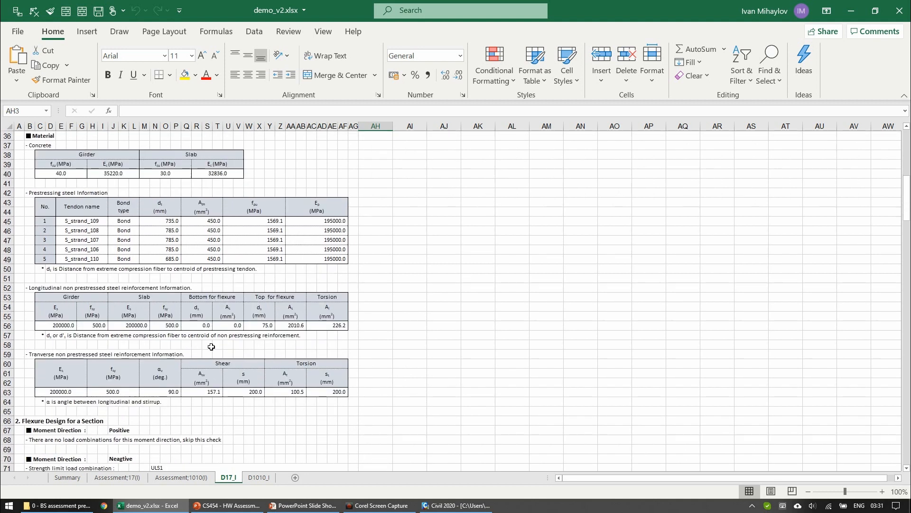
Step: Examine the negative-moment flexure design of element 17, including the axial force tables and the iterative neutral axis calculation
{"action": "scroll", "coordinate": [211, 346], "scroll_direction": "down", "scroll_amount": 5}
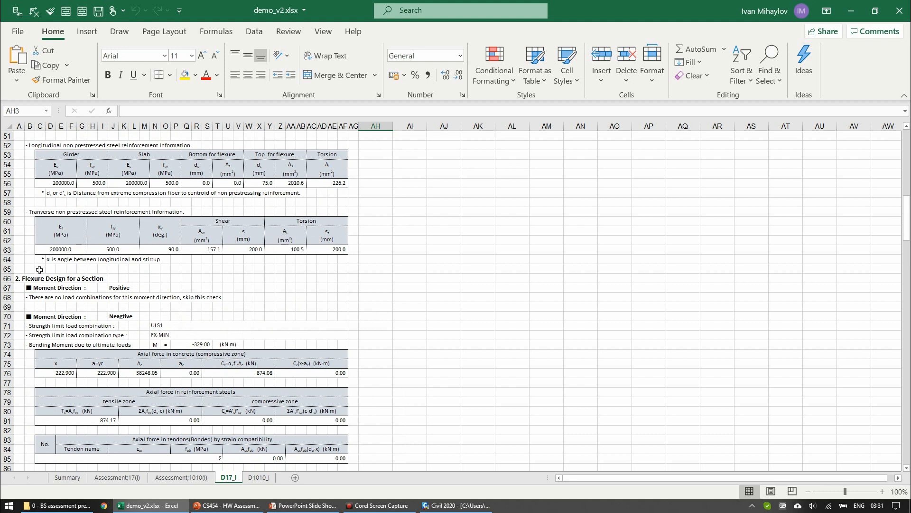
{"action": "scroll", "coordinate": [39, 270], "scroll_direction": "down", "scroll_amount": 2}
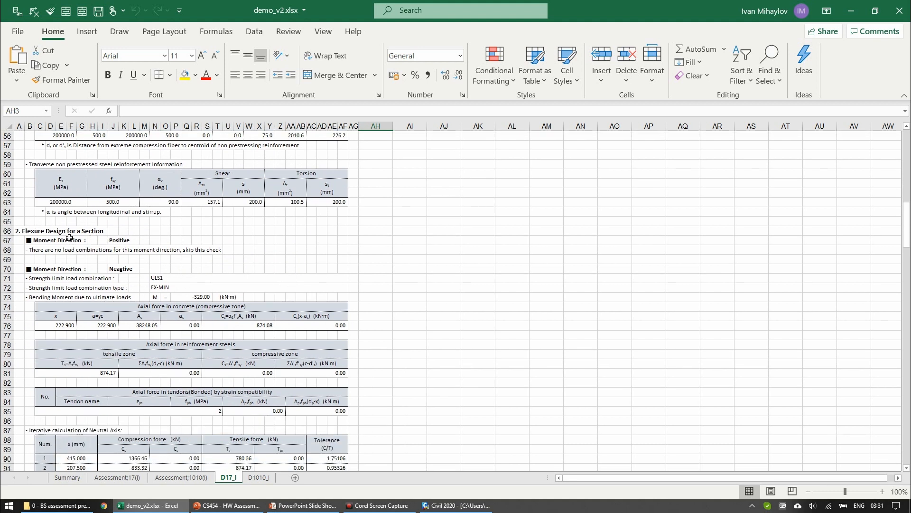
{"action": "scroll", "coordinate": [90, 273], "scroll_direction": "down", "scroll_amount": 2}
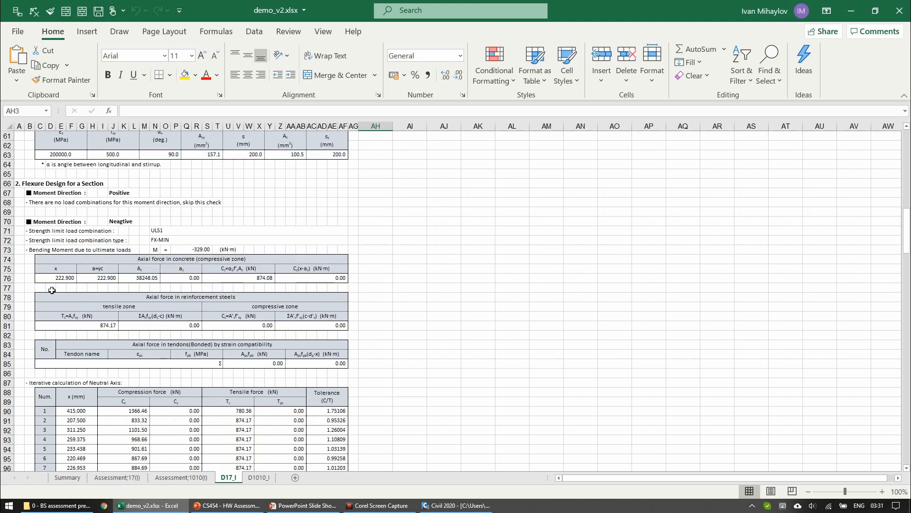
{"action": "scroll", "coordinate": [56, 274], "scroll_direction": "down", "scroll_amount": 2}
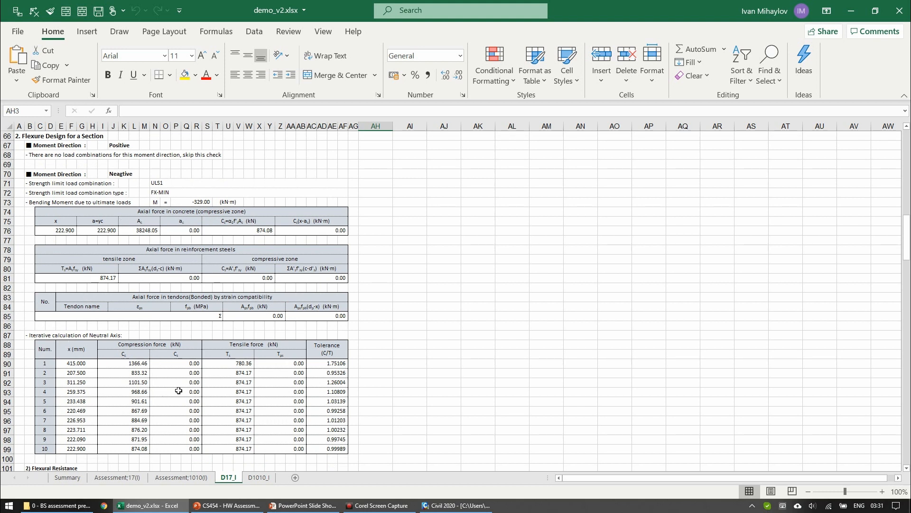
{"action": "scroll", "coordinate": [256, 354], "scroll_direction": "down", "scroll_amount": 2}
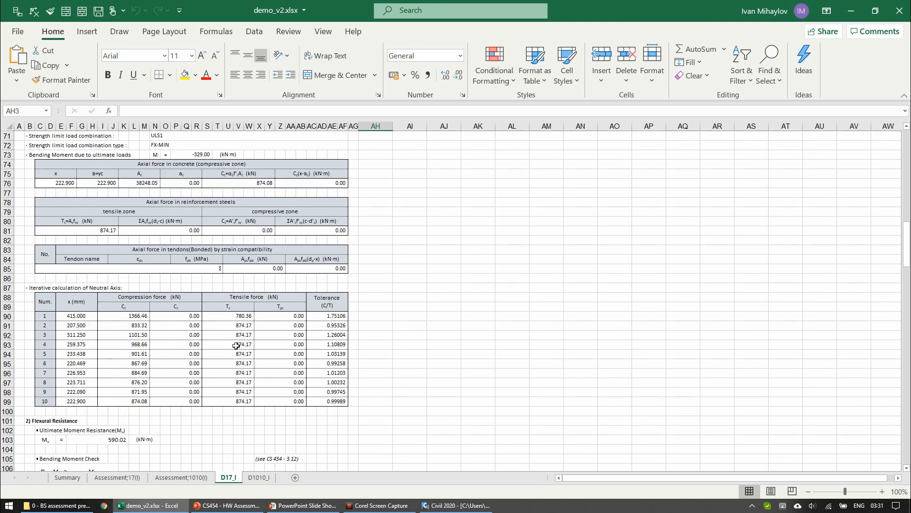
Step: Examine the flexural resistance of element 17, covering the ultimate moment resistance and both sides and verdict of the bending moment check
{"action": "scroll", "coordinate": [230, 316], "scroll_direction": "down", "scroll_amount": 3}
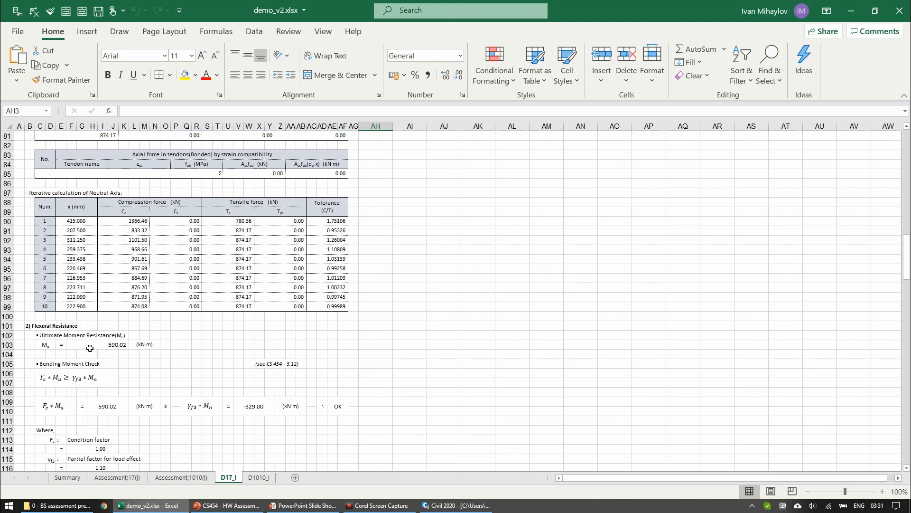
{"action": "left_click", "coordinate": [90, 346]}
{"action": "scroll", "coordinate": [139, 322], "scroll_direction": "down", "scroll_amount": 2}
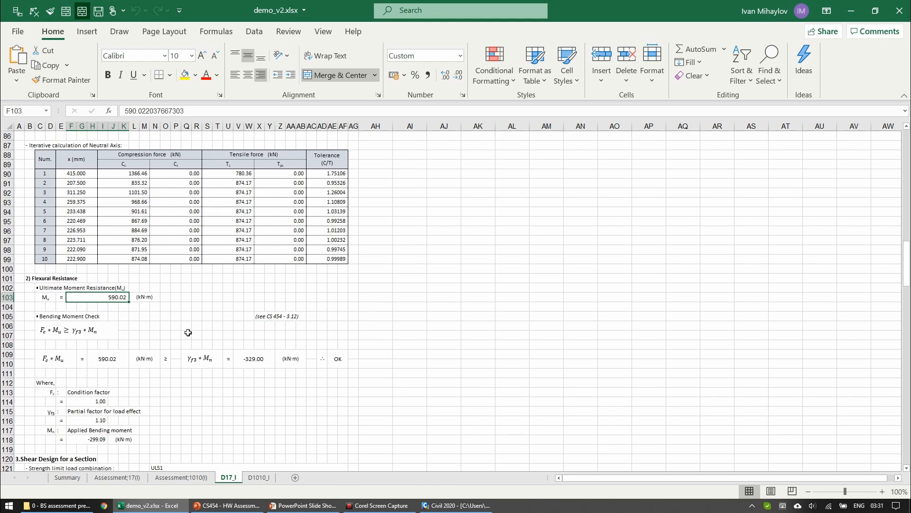
{"action": "left_click", "coordinate": [88, 328]}
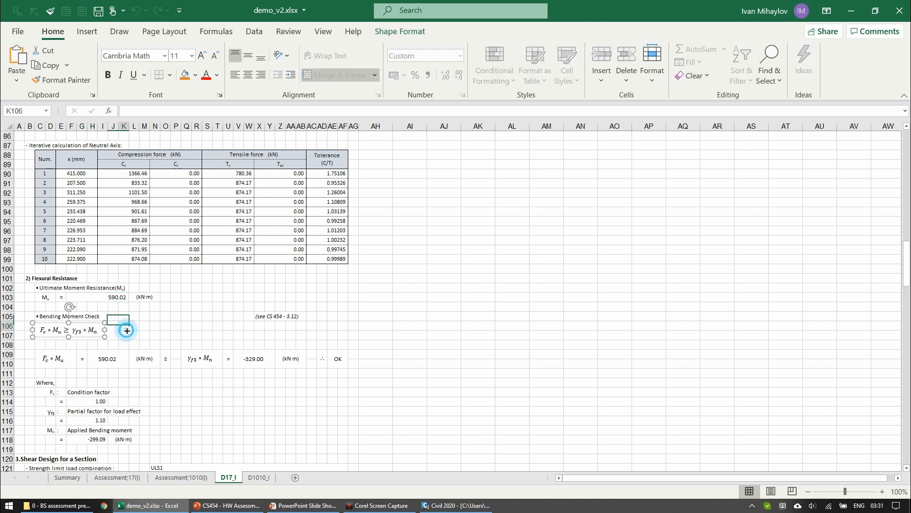
{"action": "left_click", "coordinate": [124, 327]}
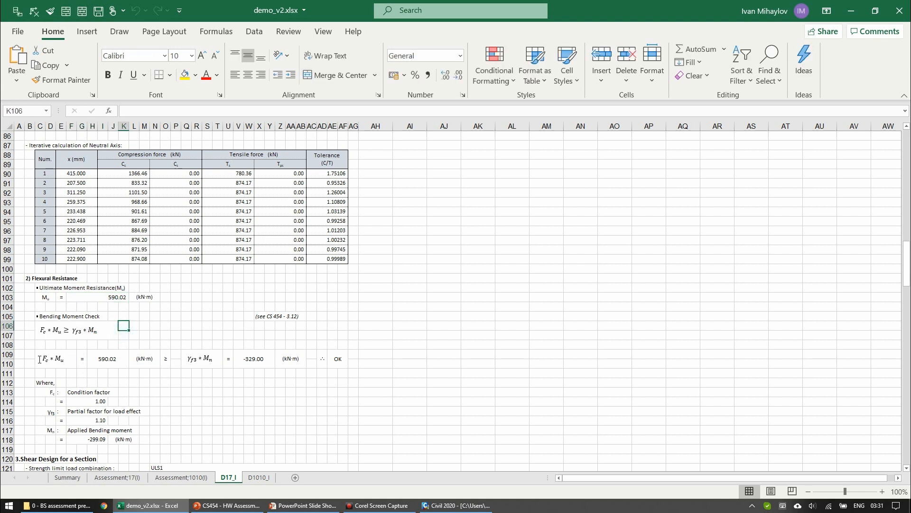
{"action": "left_click", "coordinate": [107, 359]}
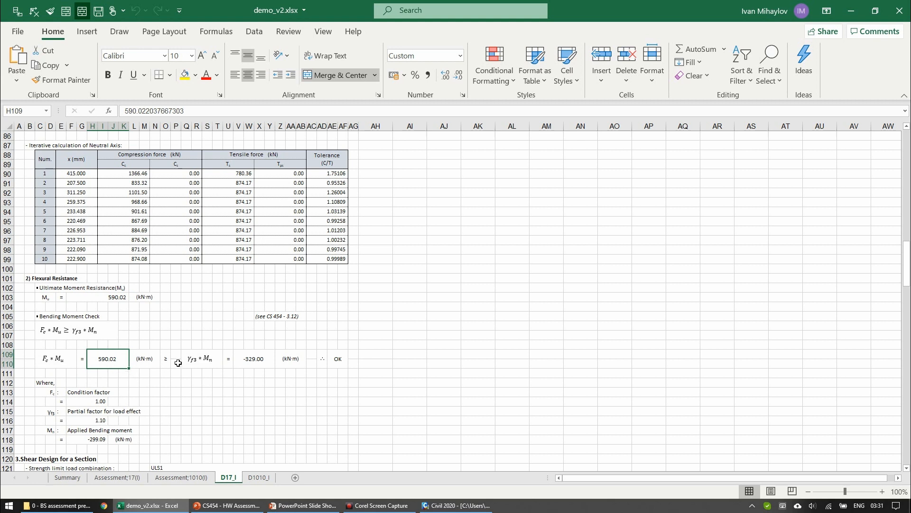
{"action": "left_click", "coordinate": [243, 362]}
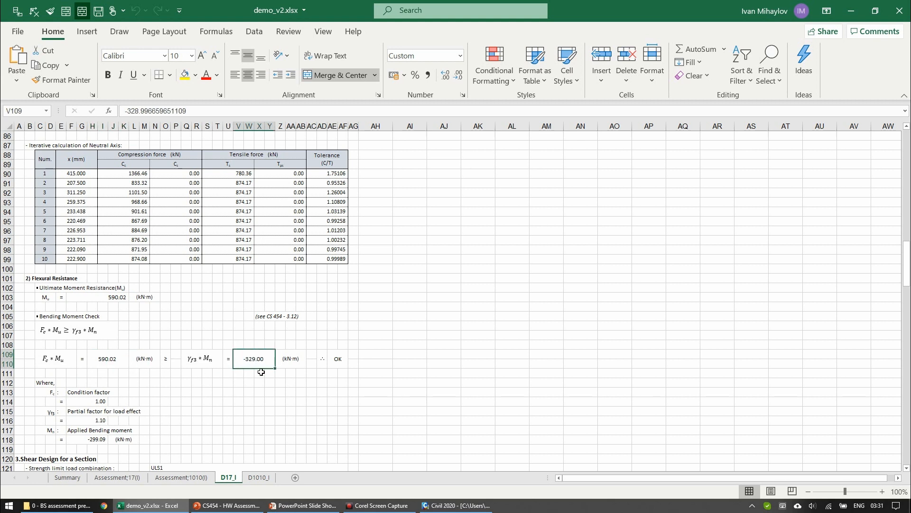
{"action": "left_click", "coordinate": [332, 359]}
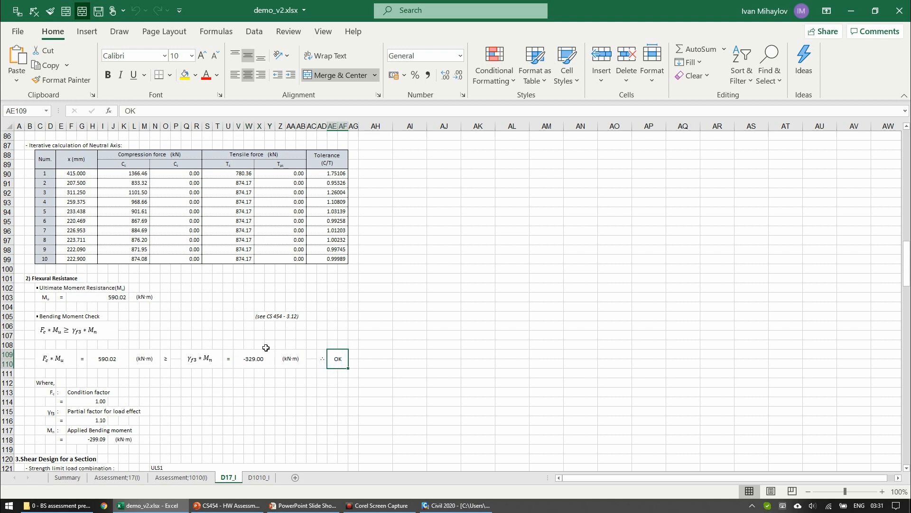
Step: Examine the shear design section of the D17_I sheet, covering the flexural crack check and its BD 44/15 clause reference
{"action": "scroll", "coordinate": [136, 337], "scroll_direction": "down", "scroll_amount": 2}
{"action": "scroll", "coordinate": [88, 304], "scroll_direction": "down", "scroll_amount": 3}
{"action": "scroll", "coordinate": [97, 304], "scroll_direction": "down", "scroll_amount": 4}
{"action": "scroll", "coordinate": [98, 318], "scroll_direction": "down", "scroll_amount": 2}
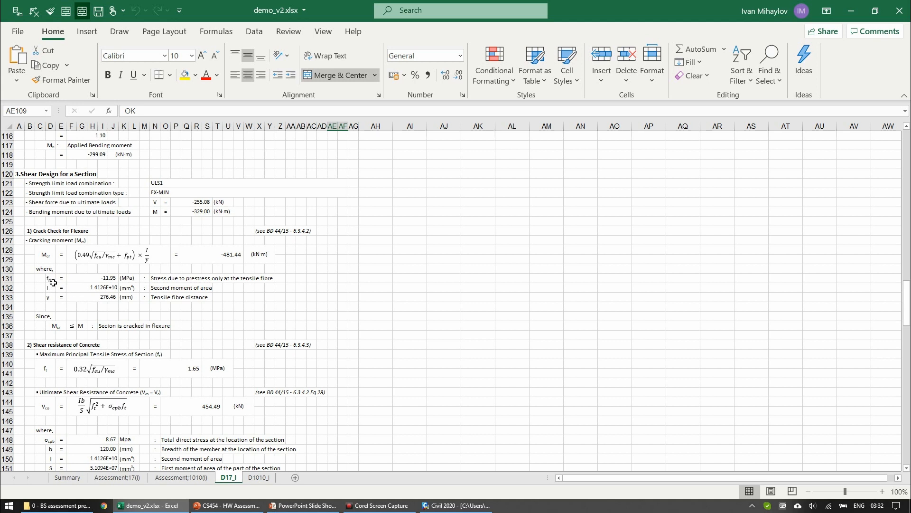
{"action": "left_click", "coordinate": [265, 230]}
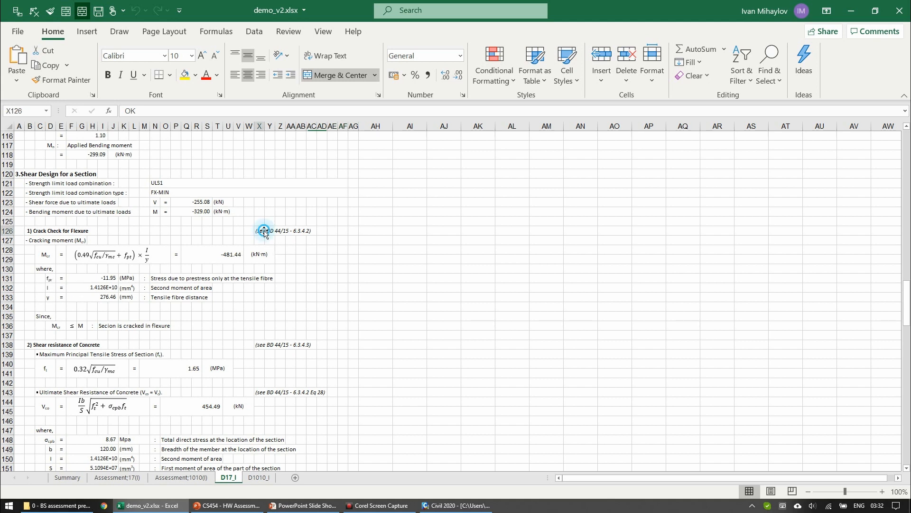
{"action": "left_click", "coordinate": [322, 230]}
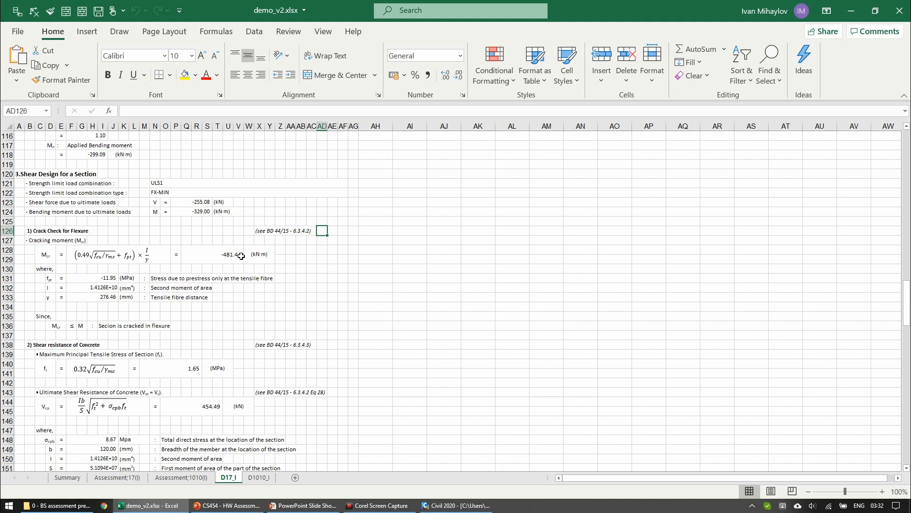
Step: Examine the concrete shear resistance formulas and the longitudinal shear reinforcement and link spacing checks for element 17
{"action": "scroll", "coordinate": [315, 244], "scroll_direction": "down", "scroll_amount": 7}
{"action": "scroll", "coordinate": [229, 254], "scroll_direction": "down", "scroll_amount": 5}
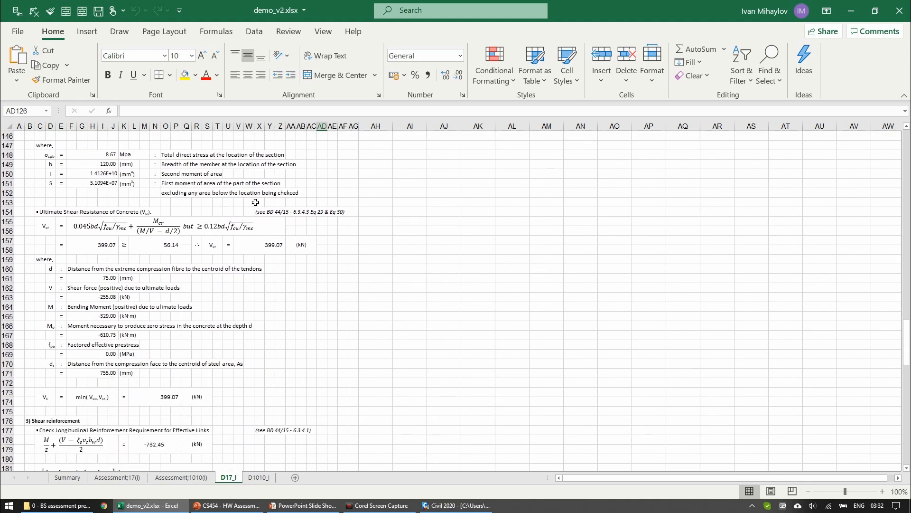
{"action": "scroll", "coordinate": [207, 308], "scroll_direction": "down", "scroll_amount": 5}
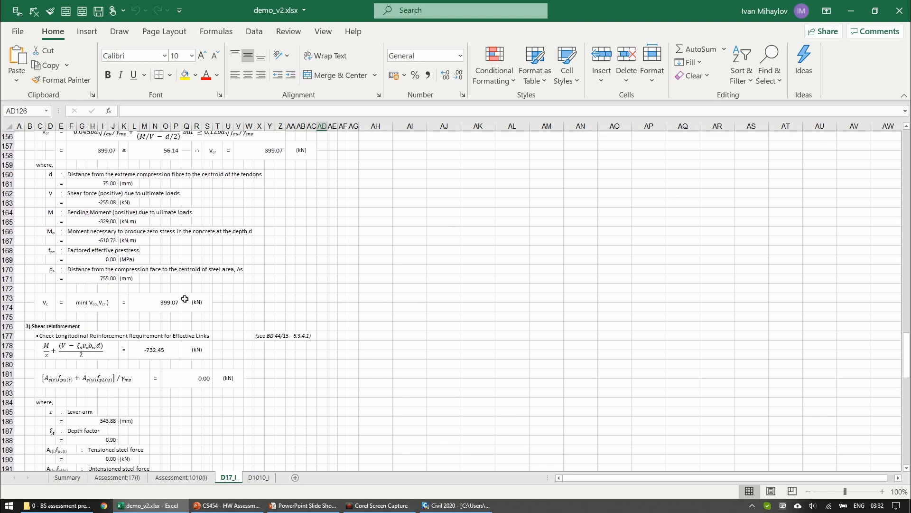
{"action": "left_click_drag", "start_coordinate": [255, 395], "coordinate": [312, 415]}
{"action": "left_click", "coordinate": [291, 344]}
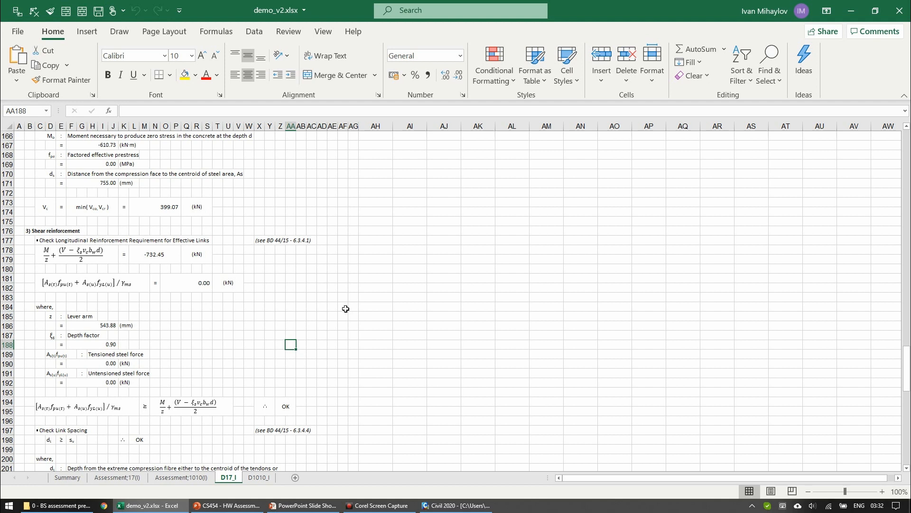
Step: Switch to the PowerPoint slide show and advance past the model demonstration slide
{"action": "left_click", "coordinate": [303, 504]}
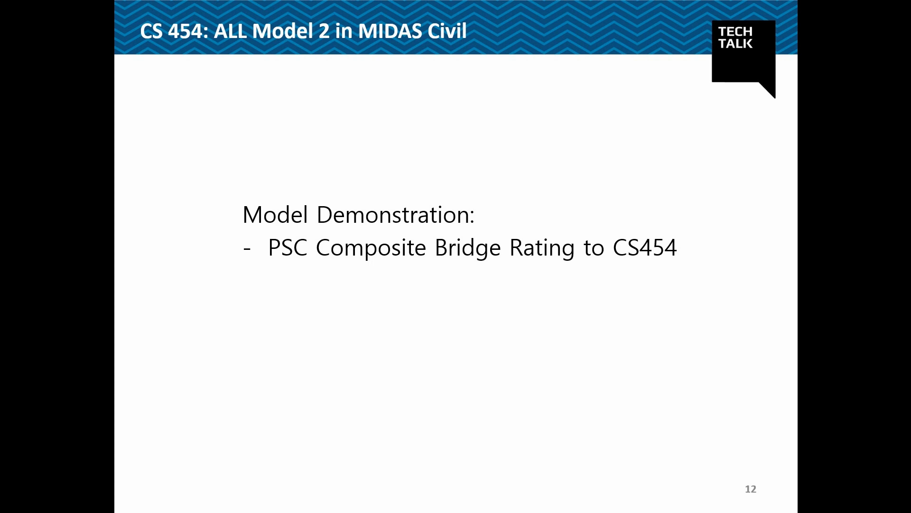
{"action": "key", "text": "Right"}
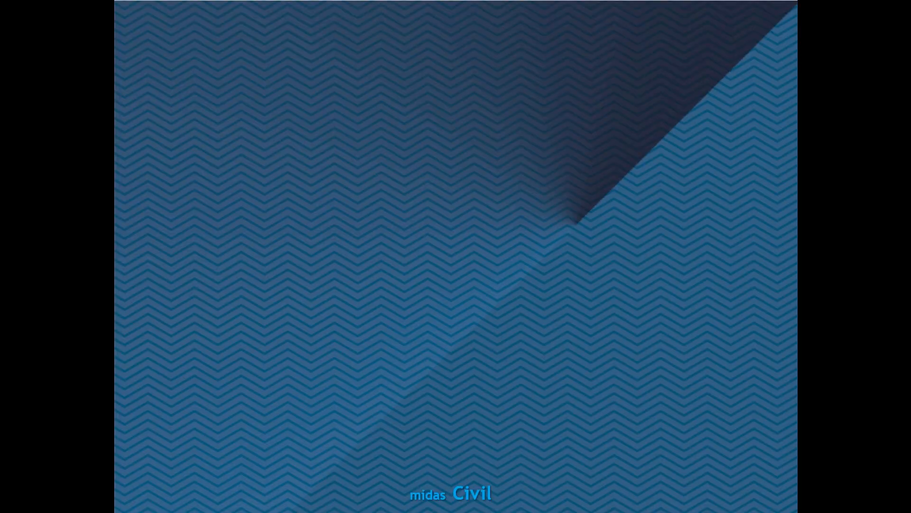